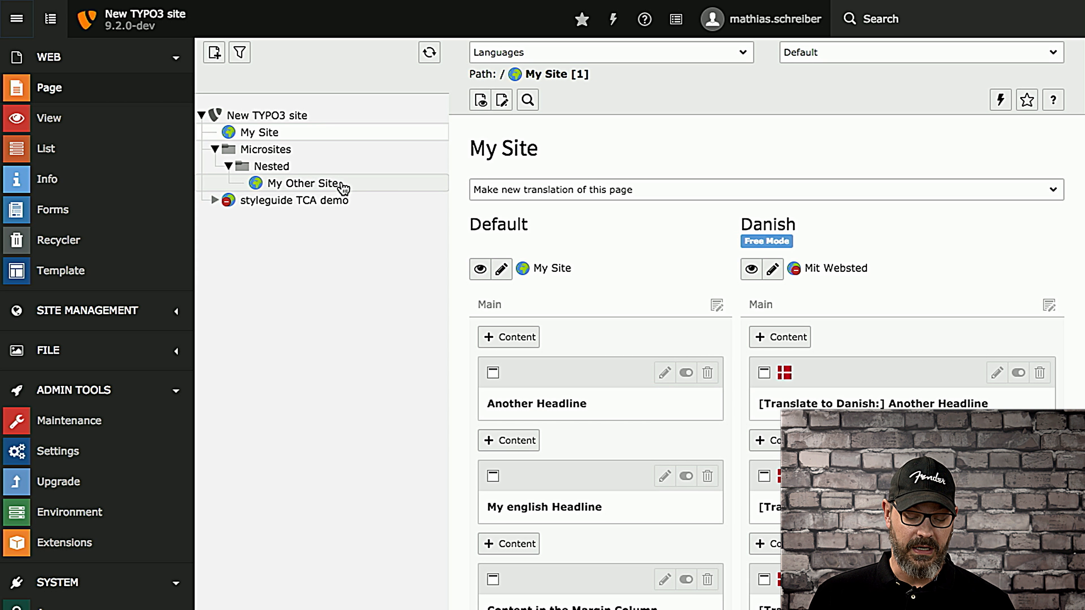
- Remove the default PAGE object comment line from the setup of My Site's NEW SITE template and save it
left_click(74, 277)
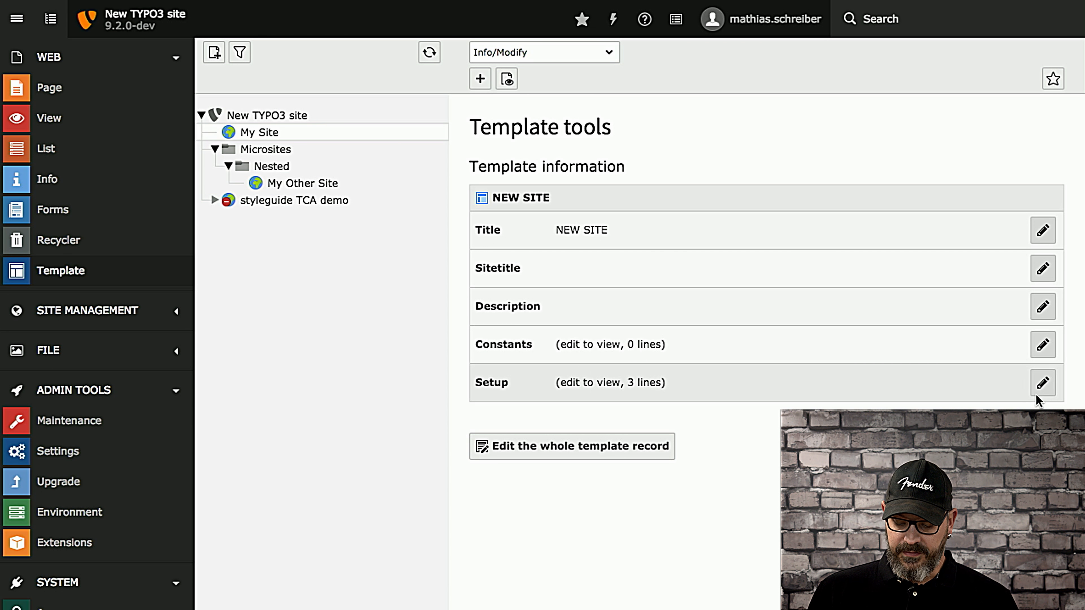
left_click(1042, 384)
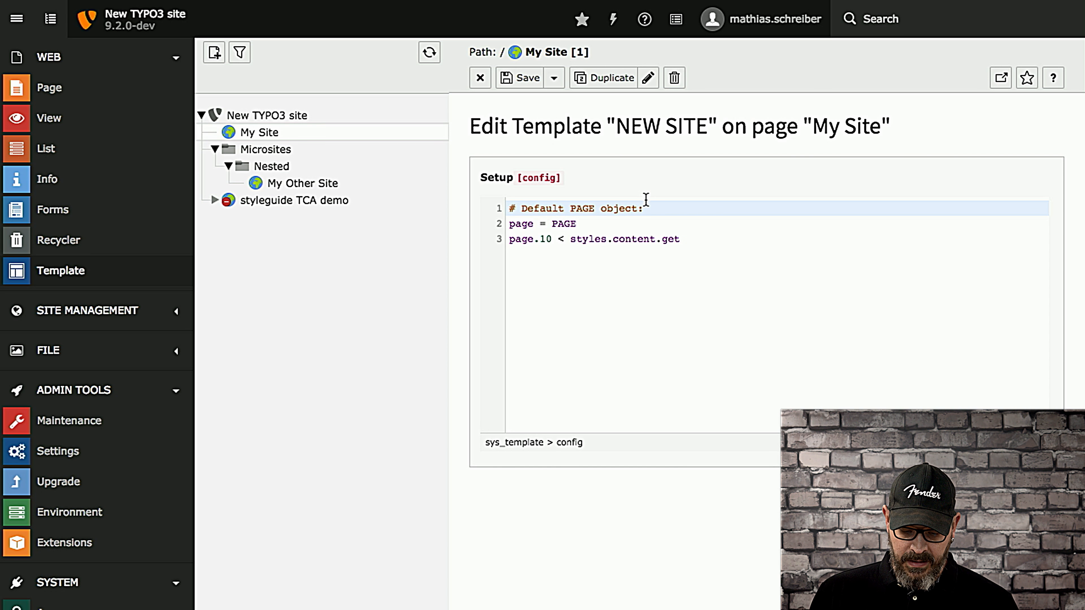
left_click_drag(646, 209, 481, 209)
key("BackSpace")
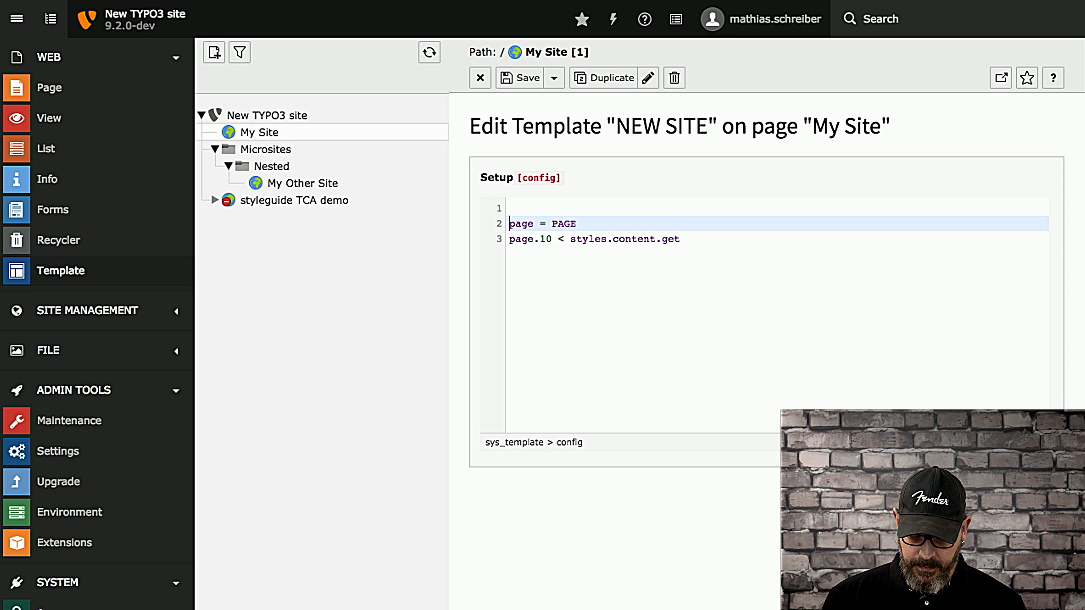
key("Delete")
left_click(521, 85)
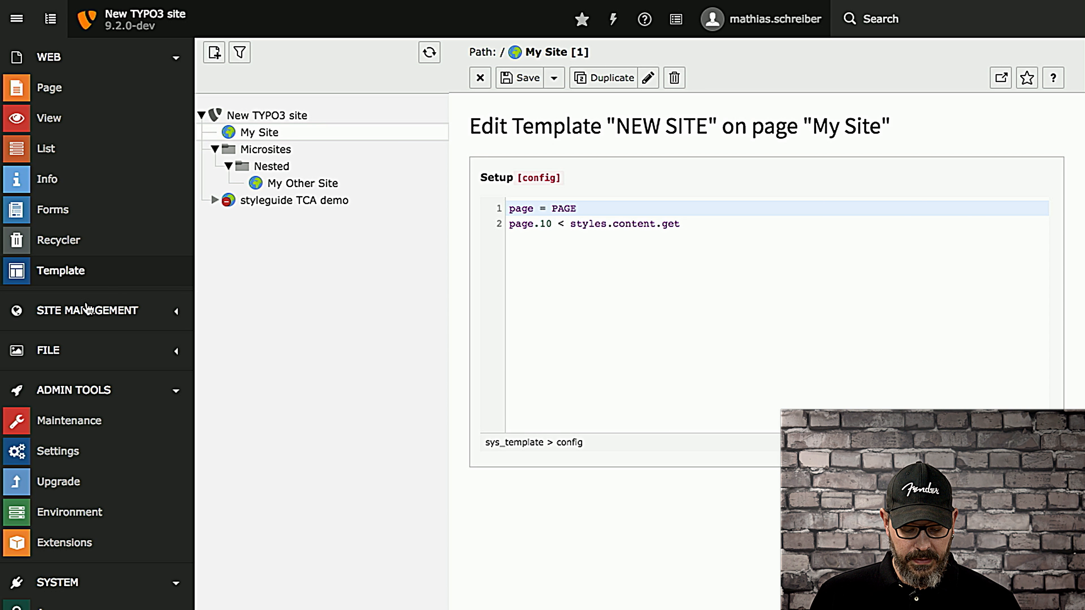
- Start a new site configuration for My Site in the site management configuration module
left_click(111, 406)
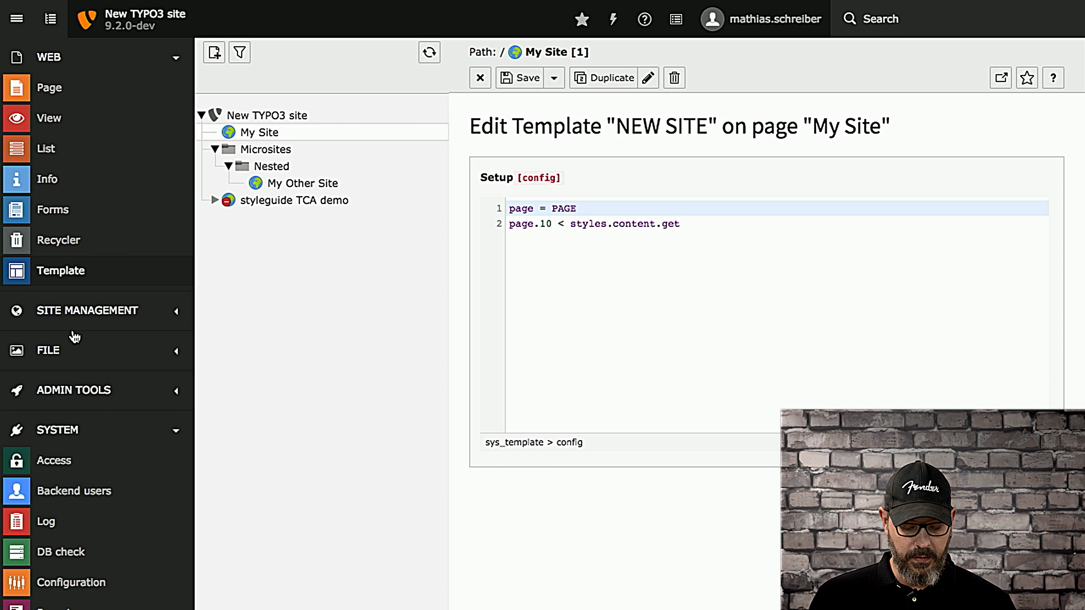
left_click(84, 316)
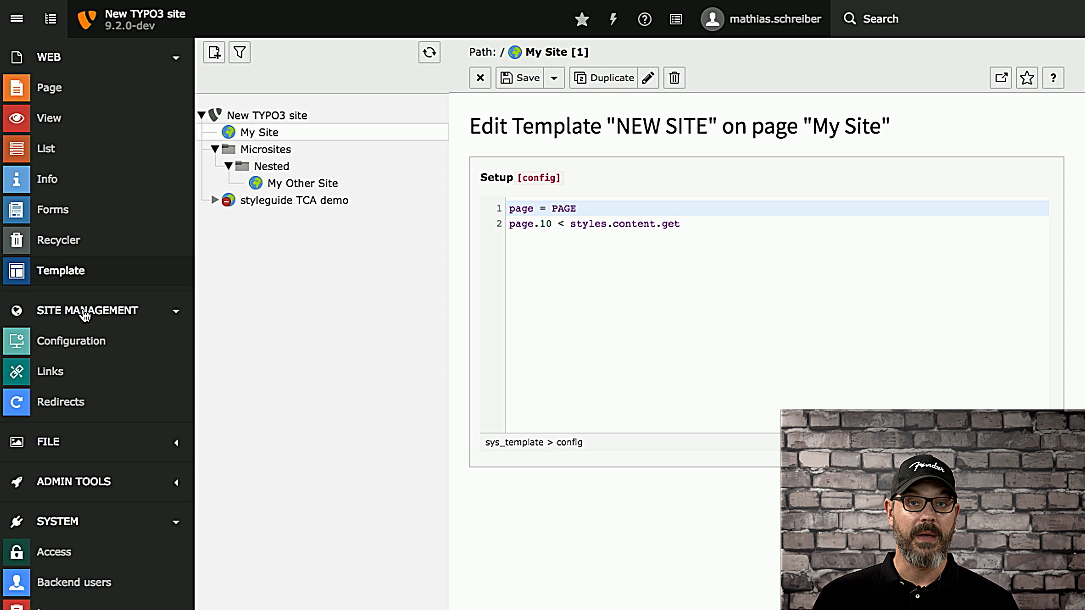
left_click(74, 346)
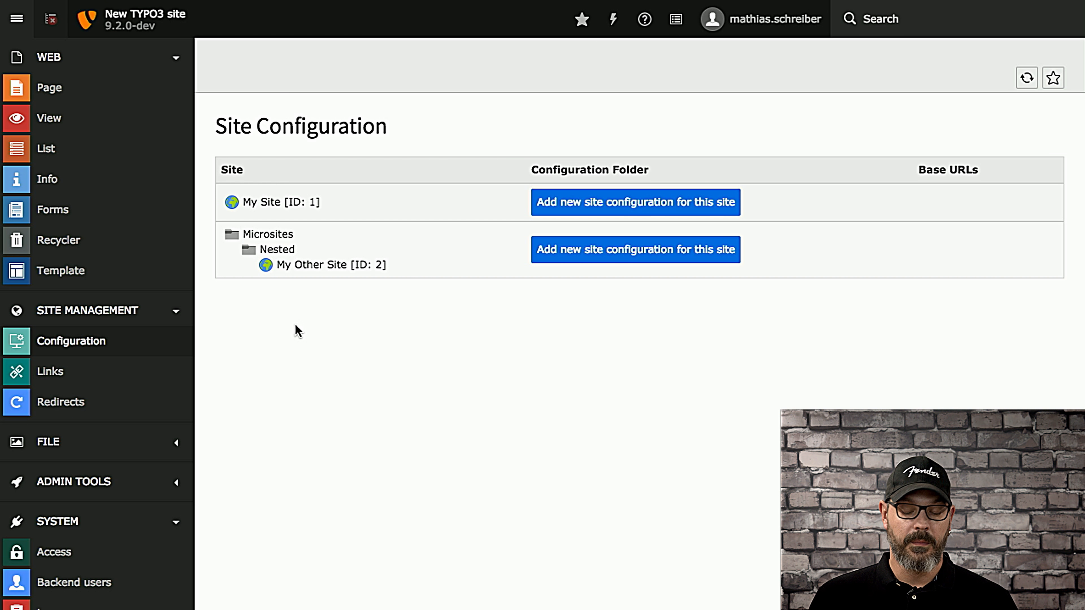
left_click(572, 207)
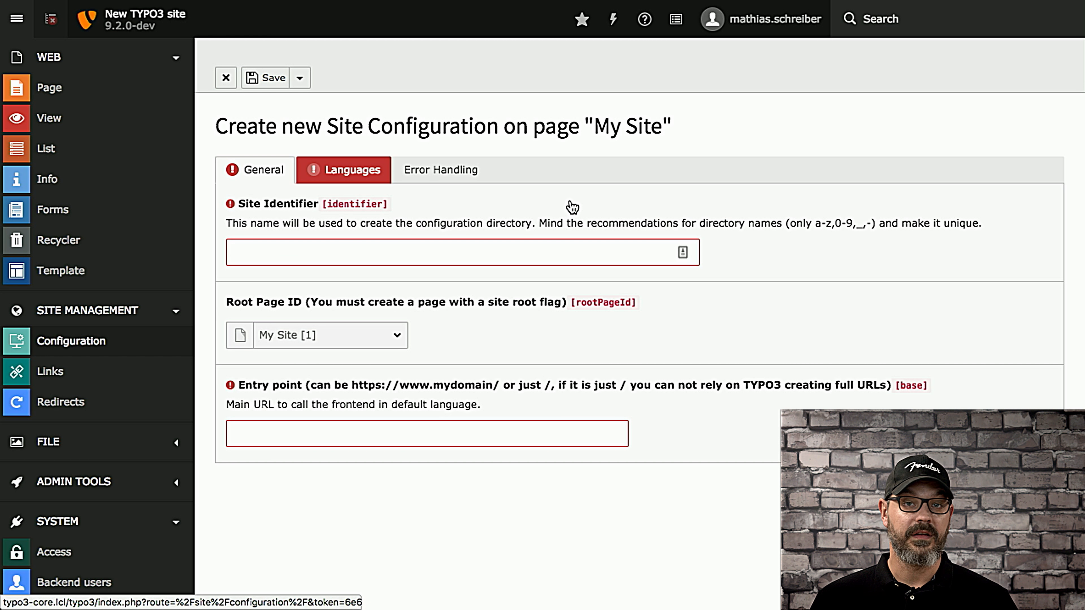
- Set the site identifier of the new configuration to main-site
left_click(274, 249)
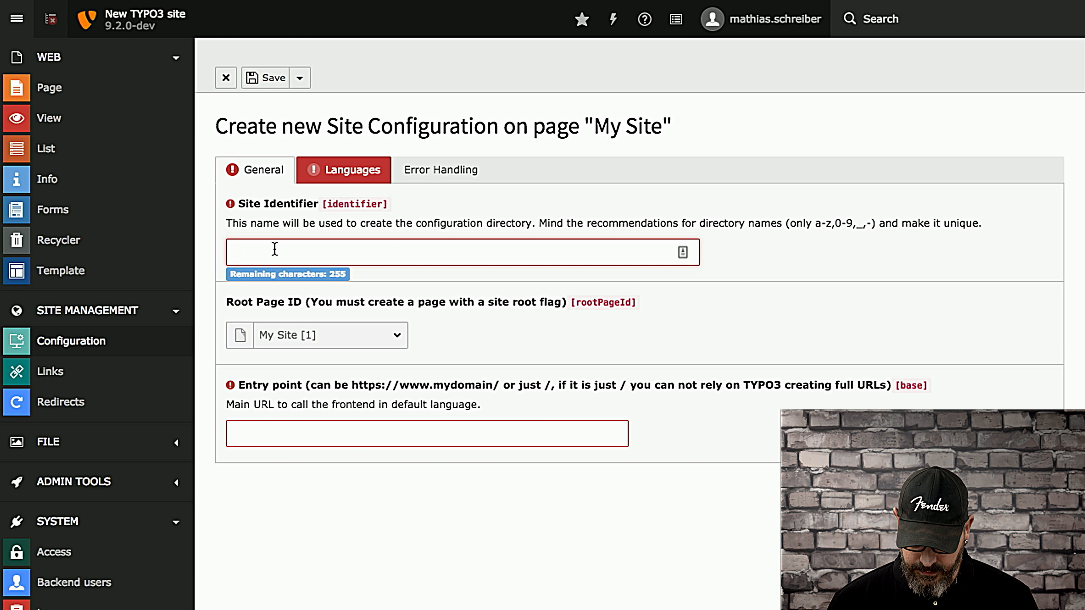
type("main-site")
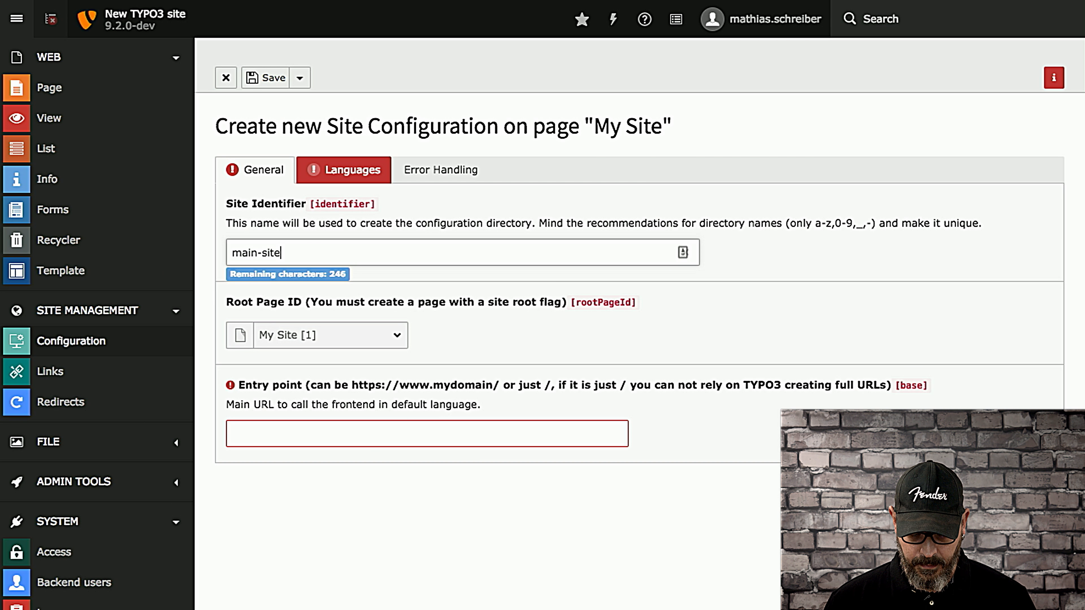
left_click(733, 290)
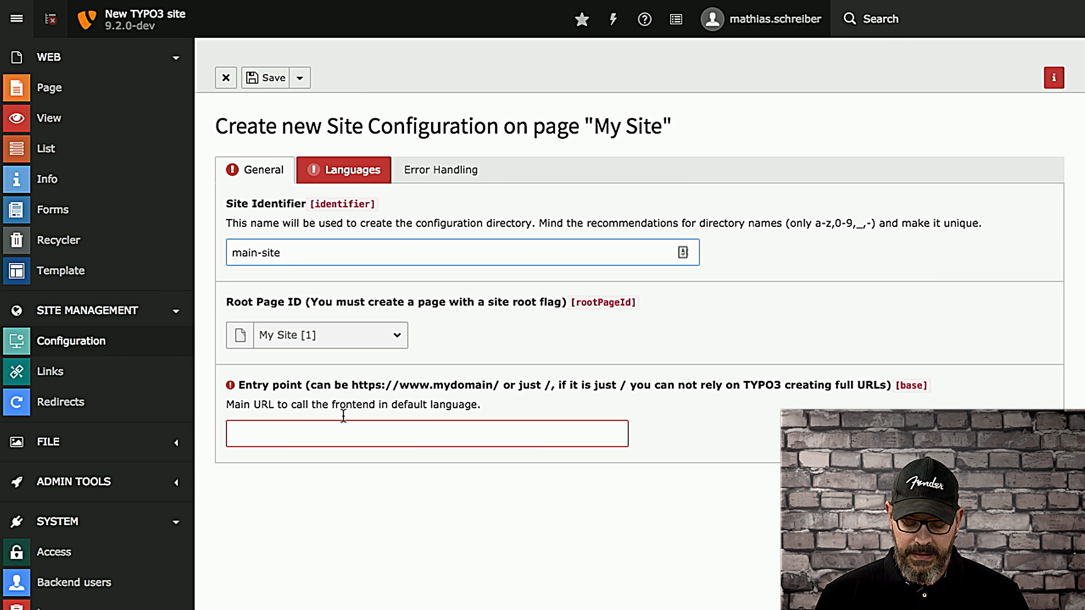
left_click(274, 438)
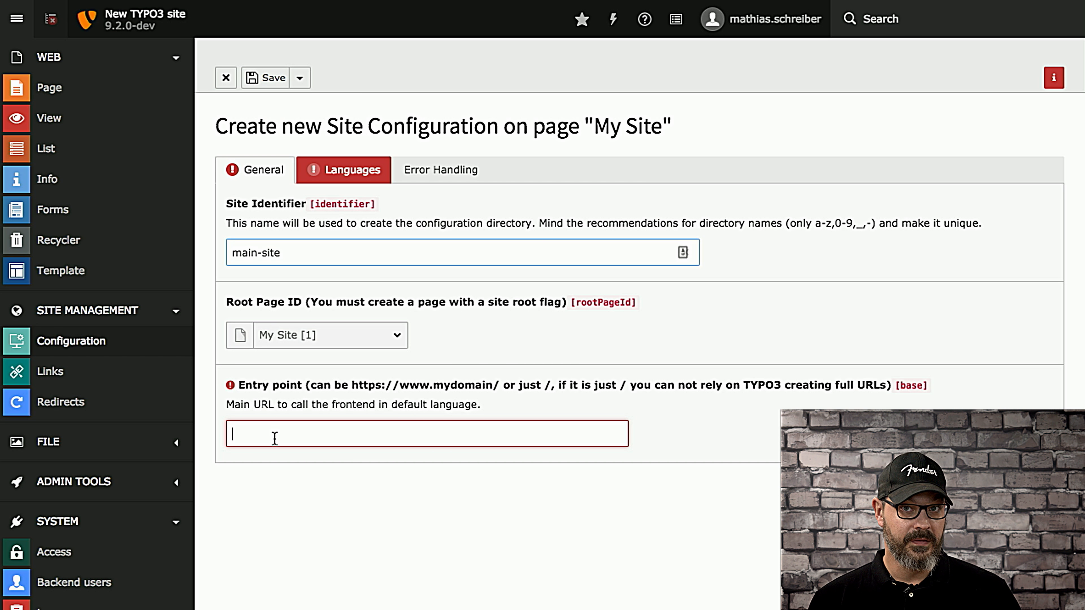
type("http://")
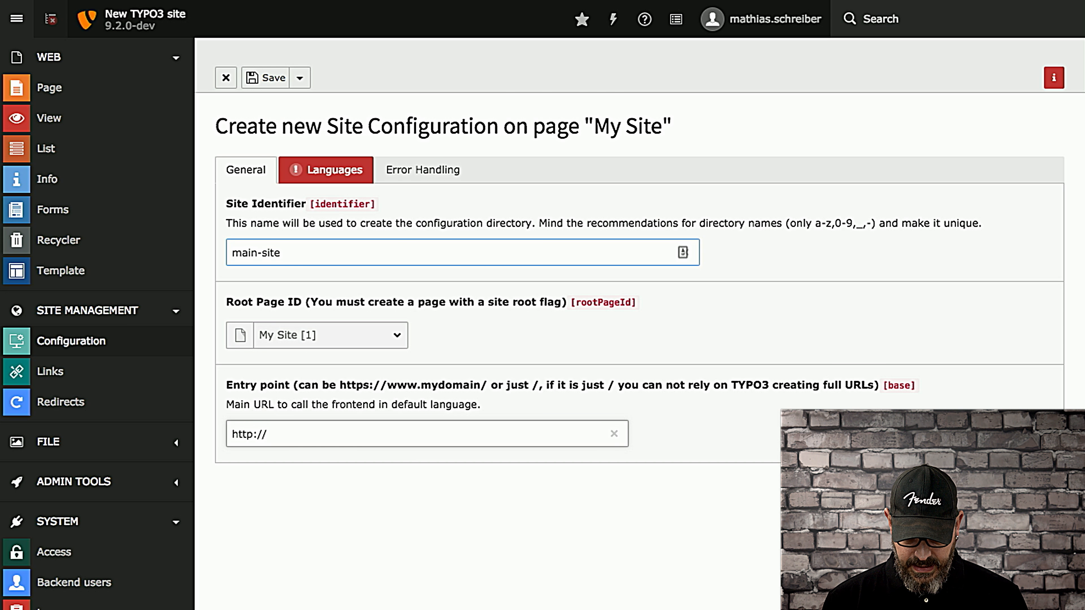
type("typo3")
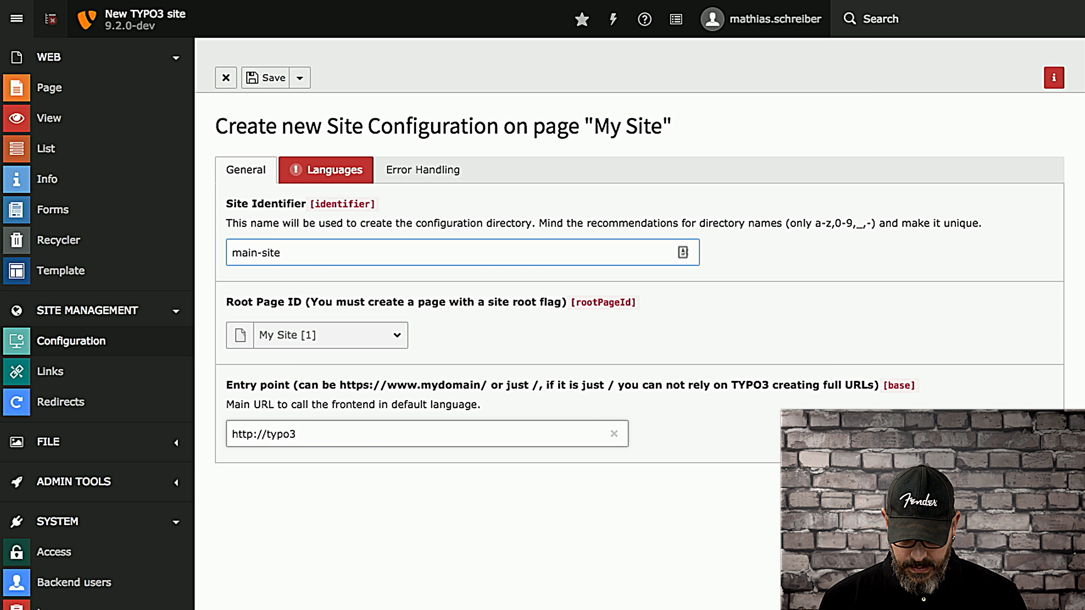
type(".core.lcl")
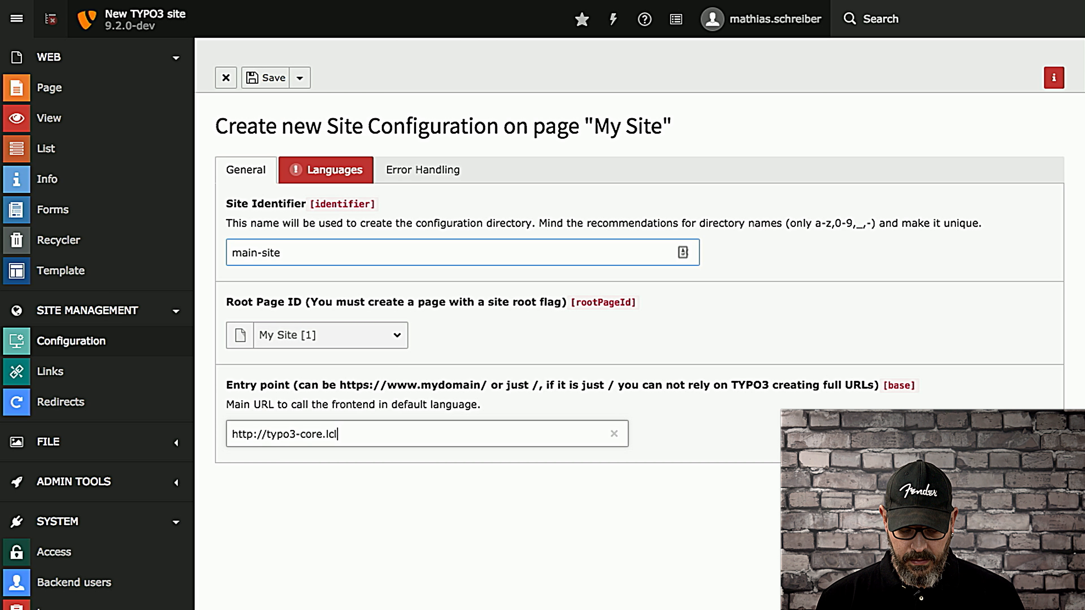
type("/")
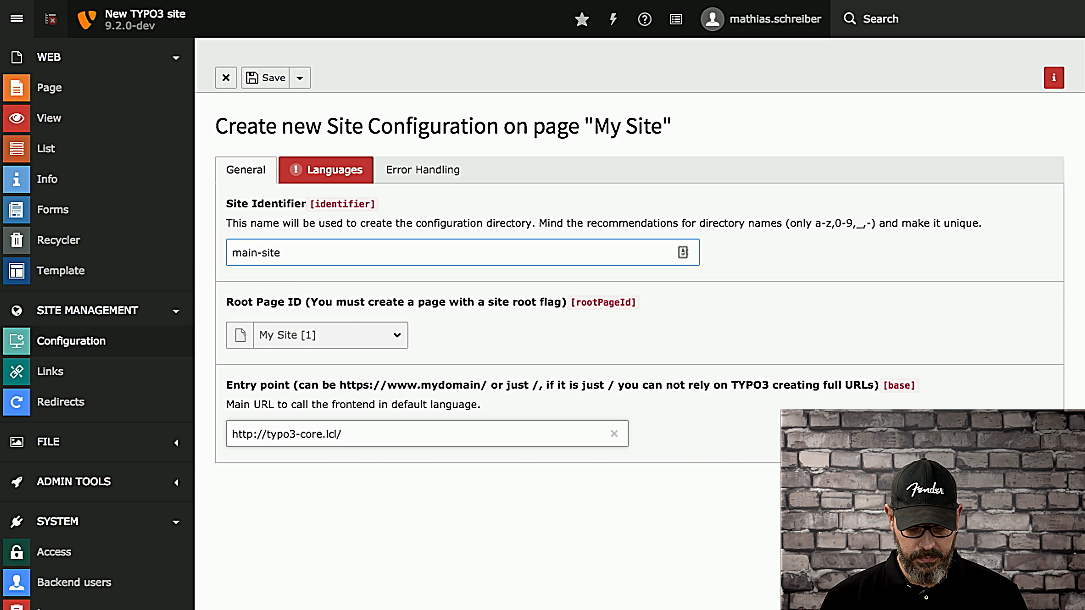
left_click(692, 434)
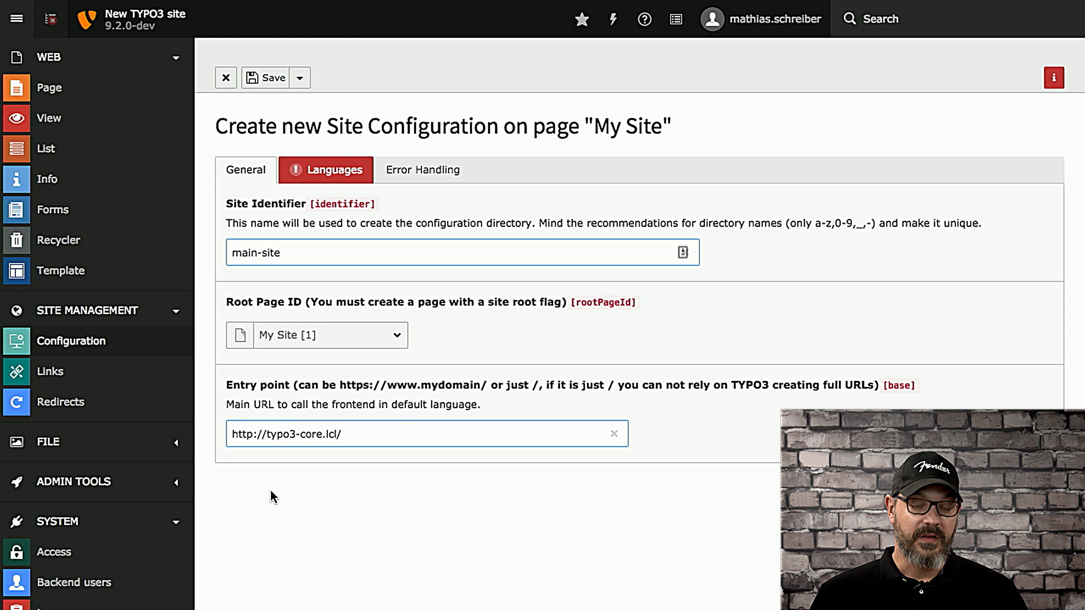
- Give the site's default language the title English in the language settings
left_click(328, 175)
scroll(523, 445, "down", 3)
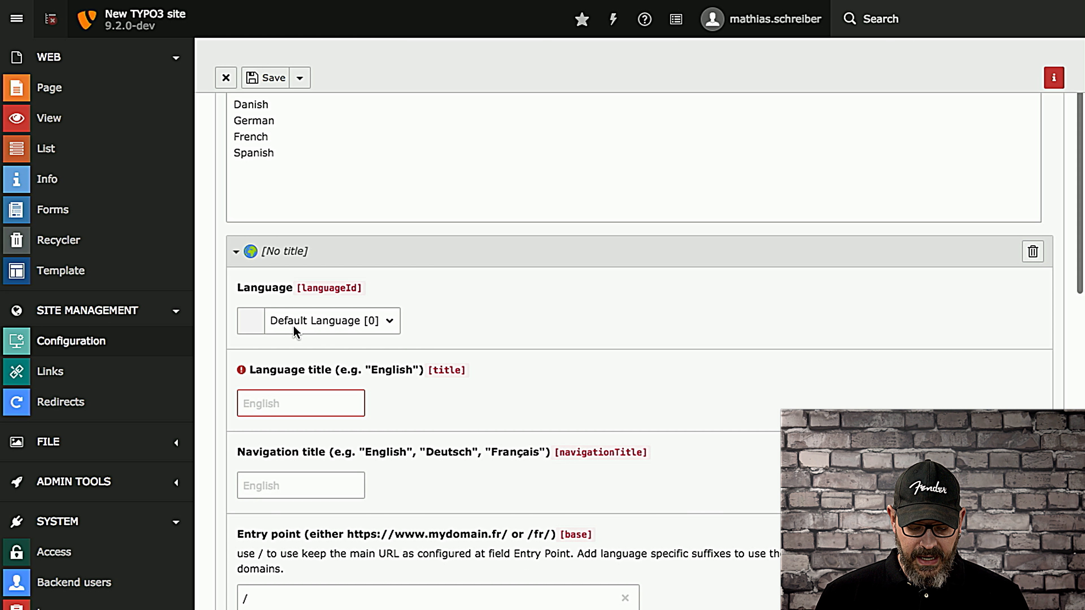
left_click(283, 404)
type("English")
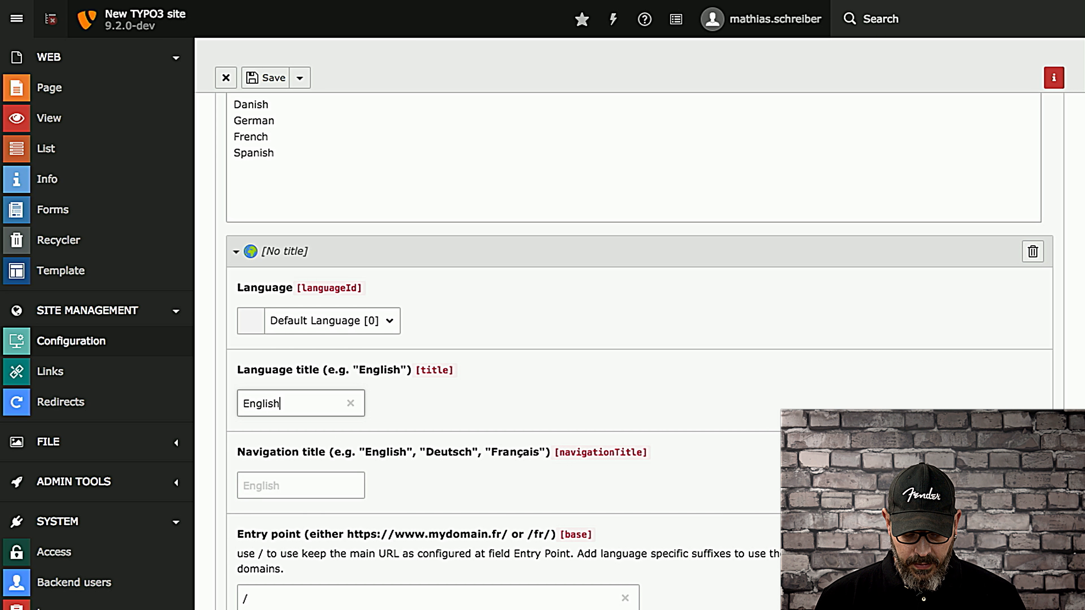
- Set the default language's locale to en_US.UTF-8
scroll(472, 498, "down", 5)
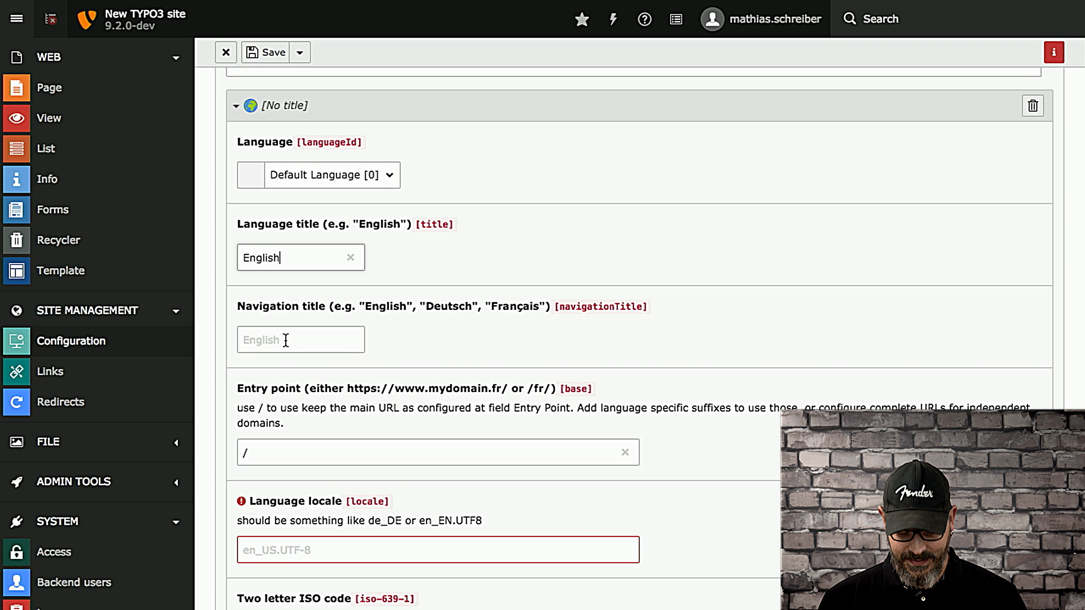
scroll(285, 340, "down", 3)
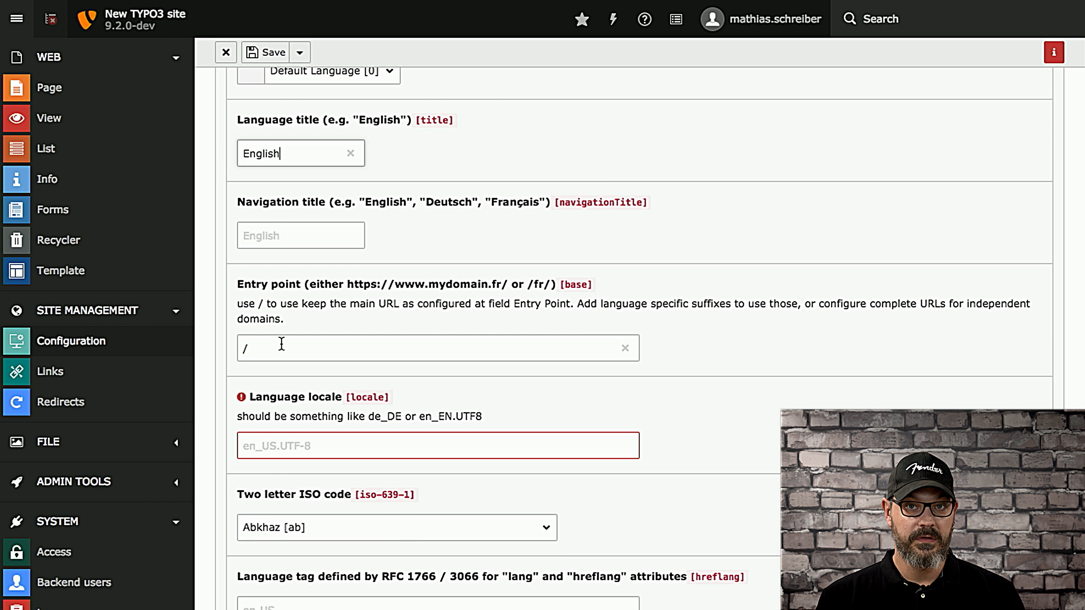
scroll(282, 344, "down", 2)
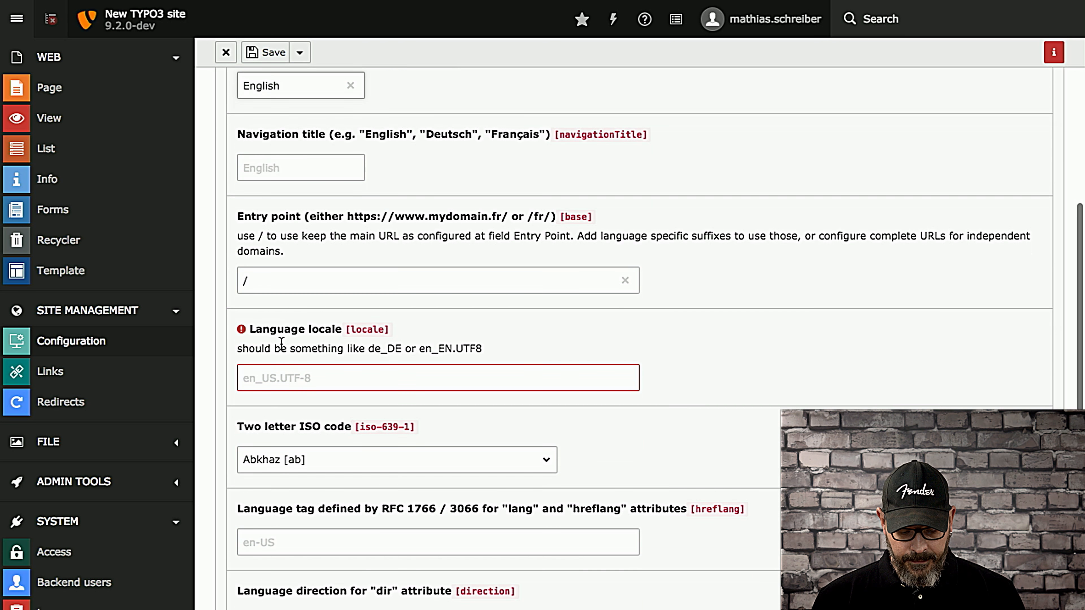
left_click(271, 374)
type("en_")
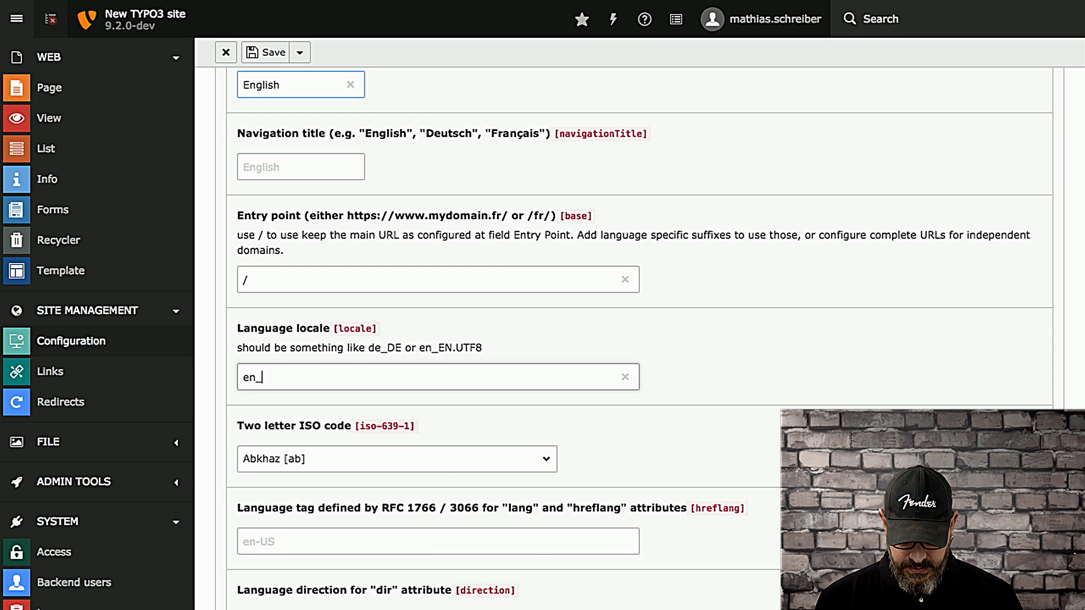
type("US-")
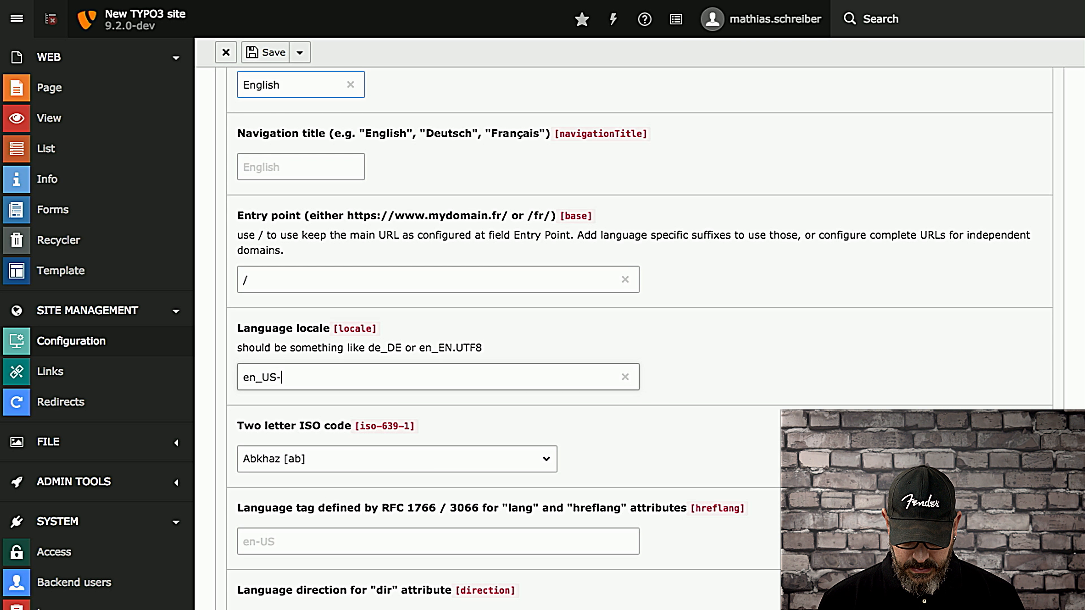
key("BackSpace")
type(".UTF-8")
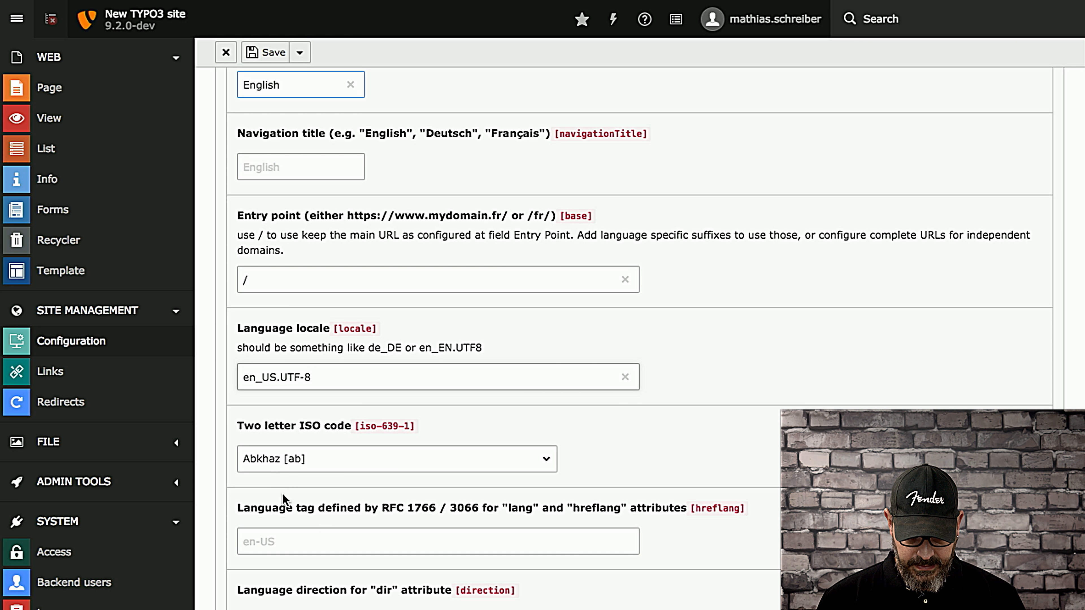
- Choose English [en] as the default language's two-letter ISO code
left_click(330, 459)
scroll(331, 459, "down", 12)
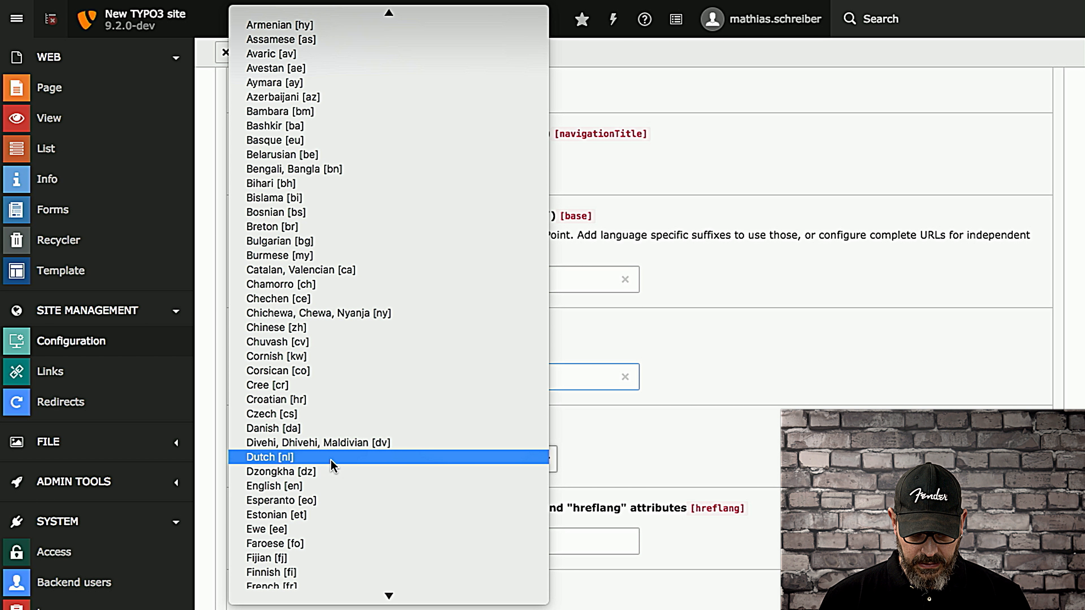
left_click(296, 483)
- Set the default language's hreflang tag to en-US and its text direction to Left to Right [ltr]
scroll(645, 478, "down", 3)
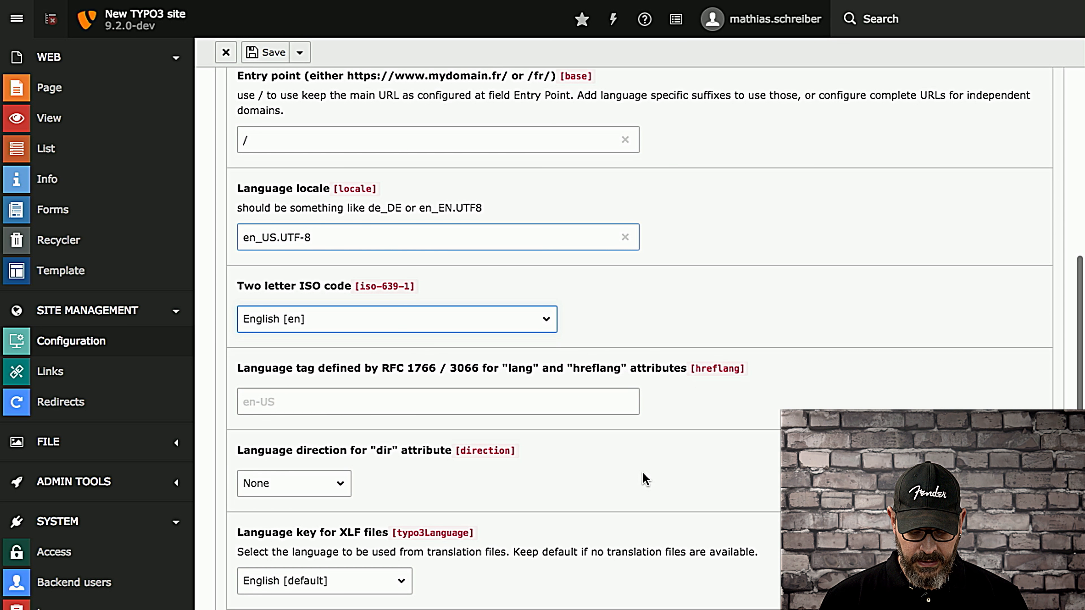
left_click(323, 403)
type("en-US")
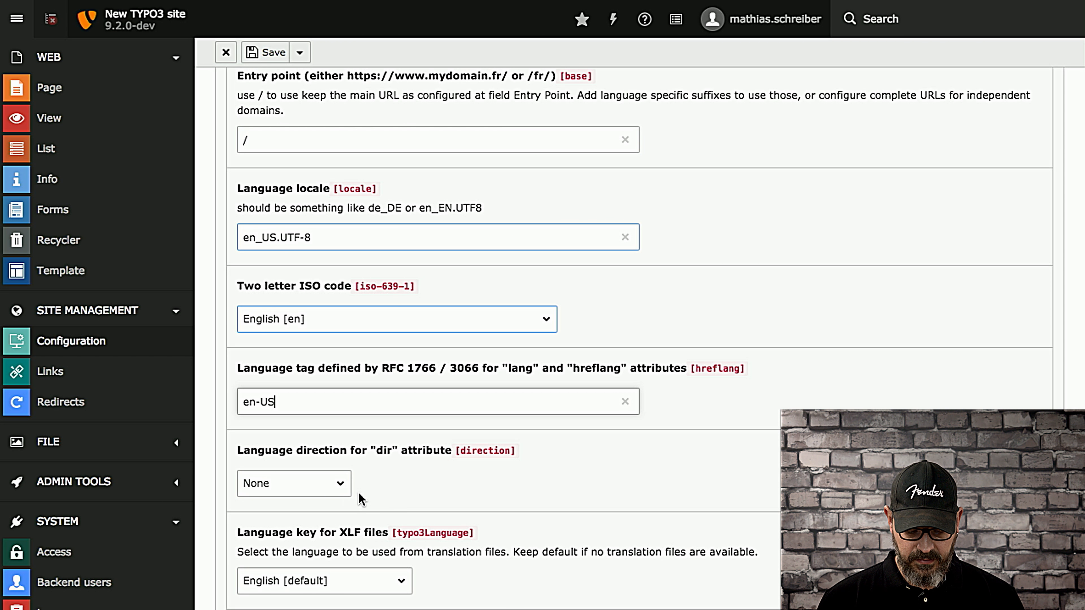
left_click(328, 487)
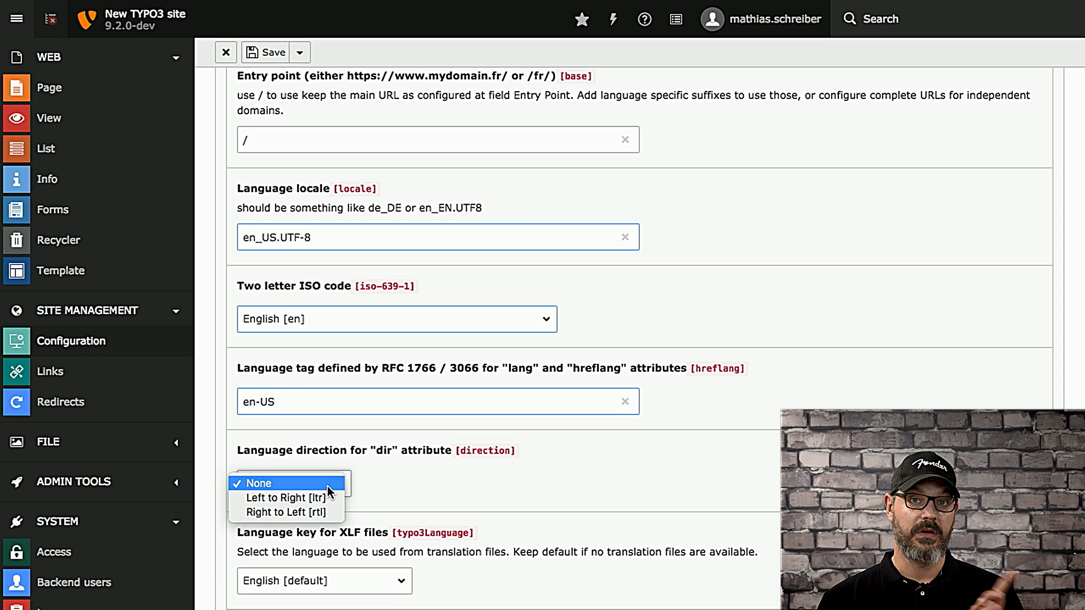
left_click(316, 498)
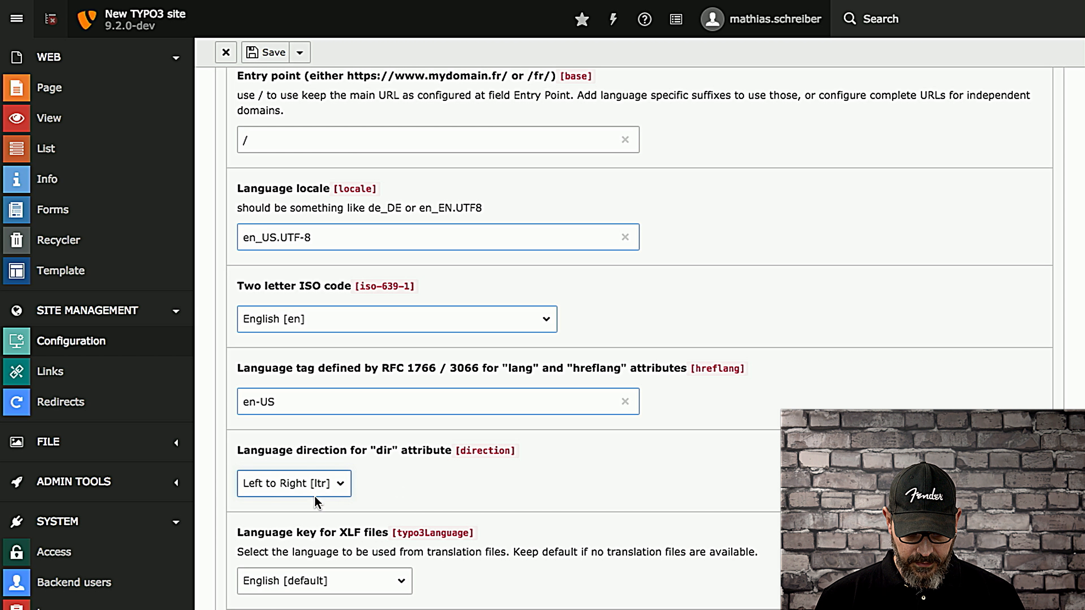
- Choose the gb-wls flag icon for the default language
scroll(473, 475, "down", 1)
scroll(472, 475, "down", 5)
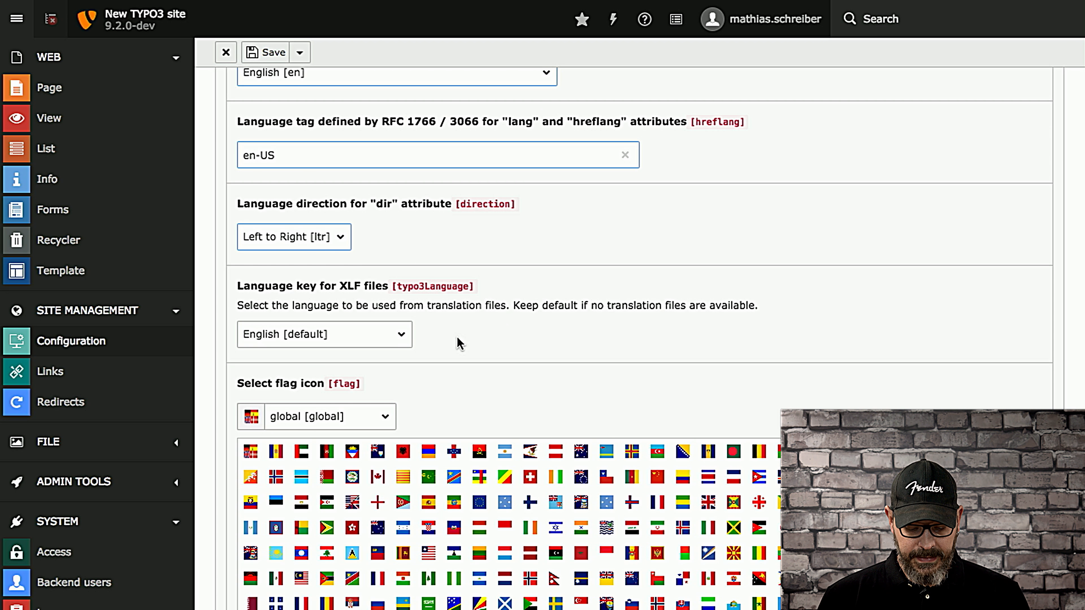
scroll(458, 344, "down", 3)
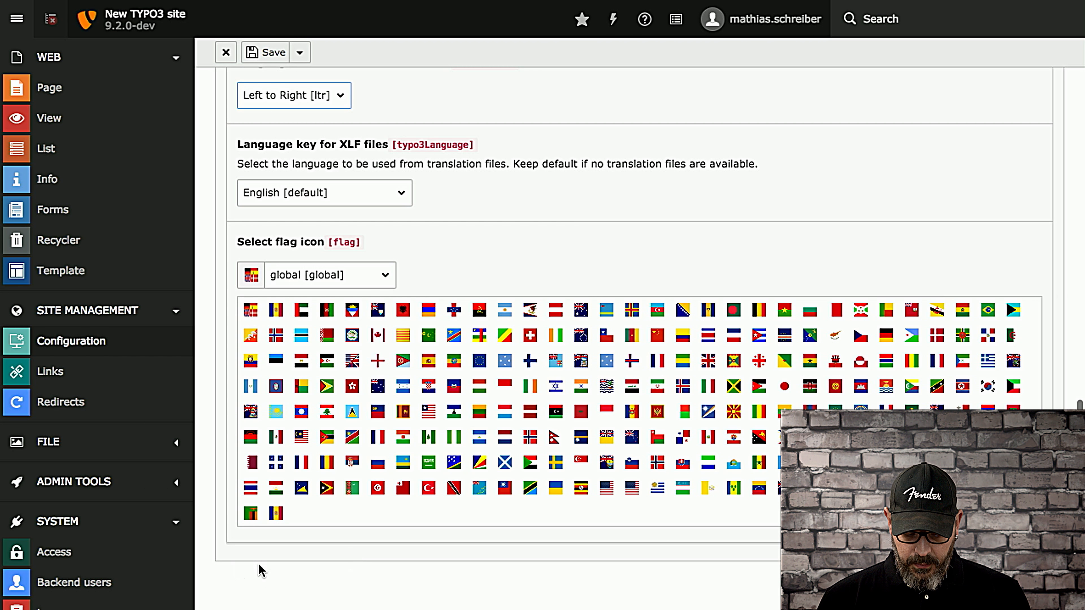
left_click(283, 278)
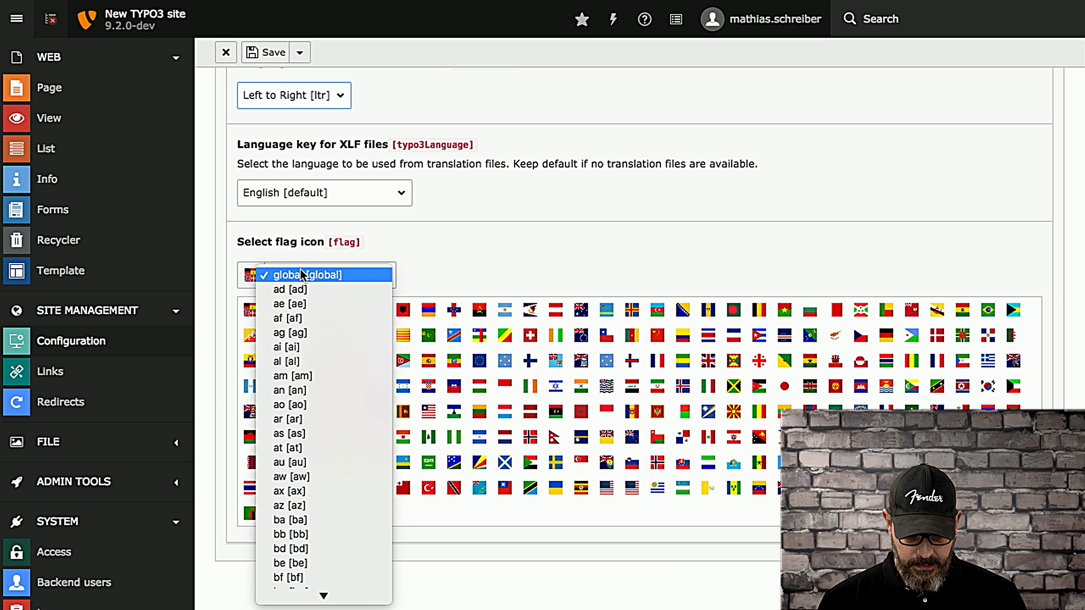
scroll(353, 451, "down", 20)
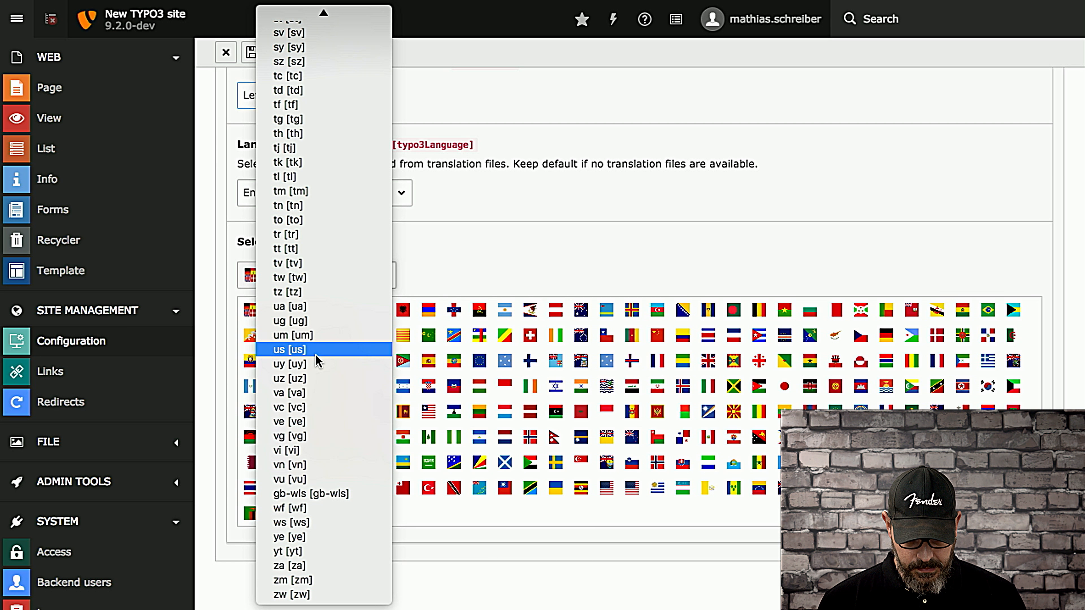
left_click(324, 493)
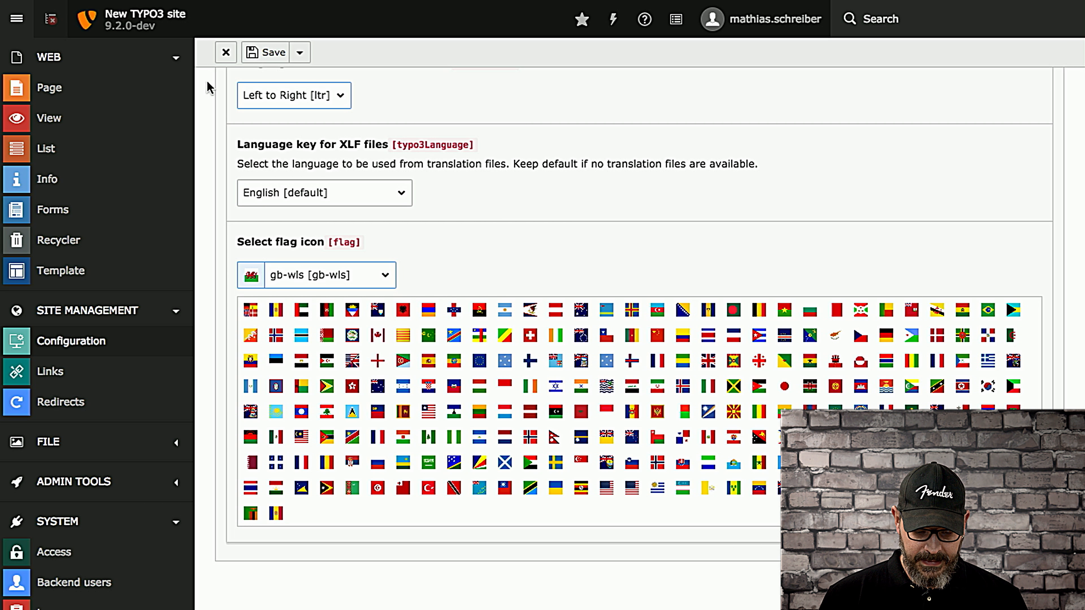
- Add Danish from the available languages to the site configuration
scroll(489, 206, "up", 10)
scroll(490, 207, "up", 5)
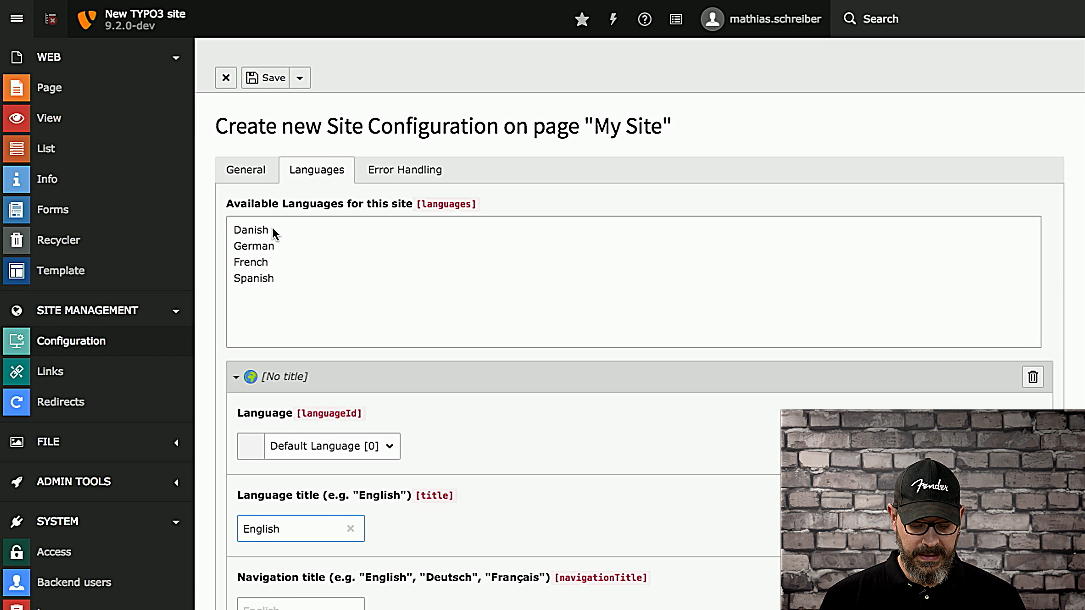
left_click(260, 226)
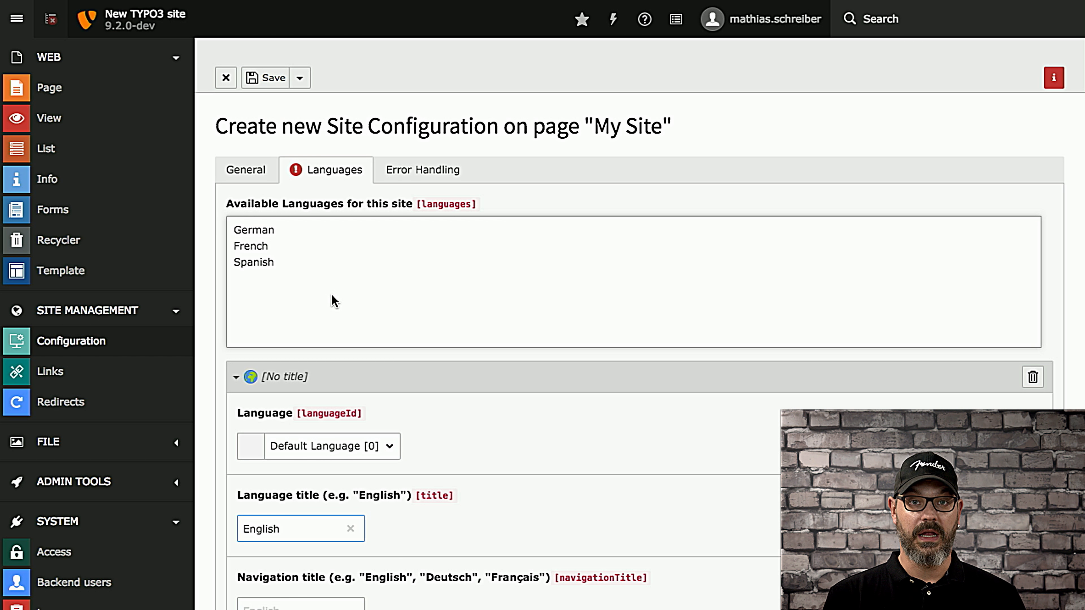
- Collapse the untitled default language entry and set the Danish language's entry point to /dk/
left_click(235, 377)
scroll(540, 472, "down", 4)
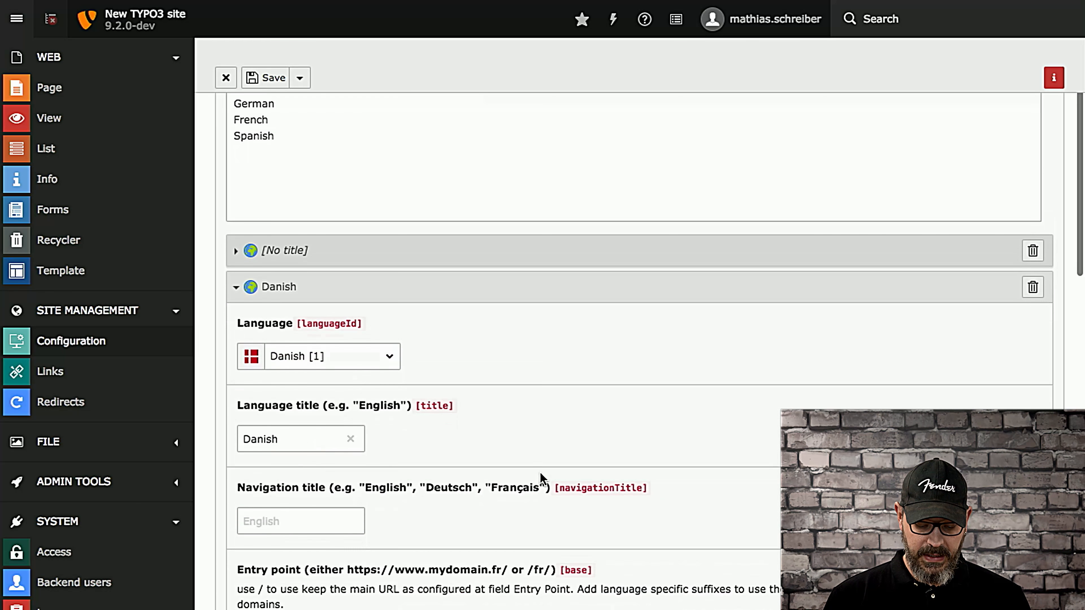
scroll(542, 479, "down", 1)
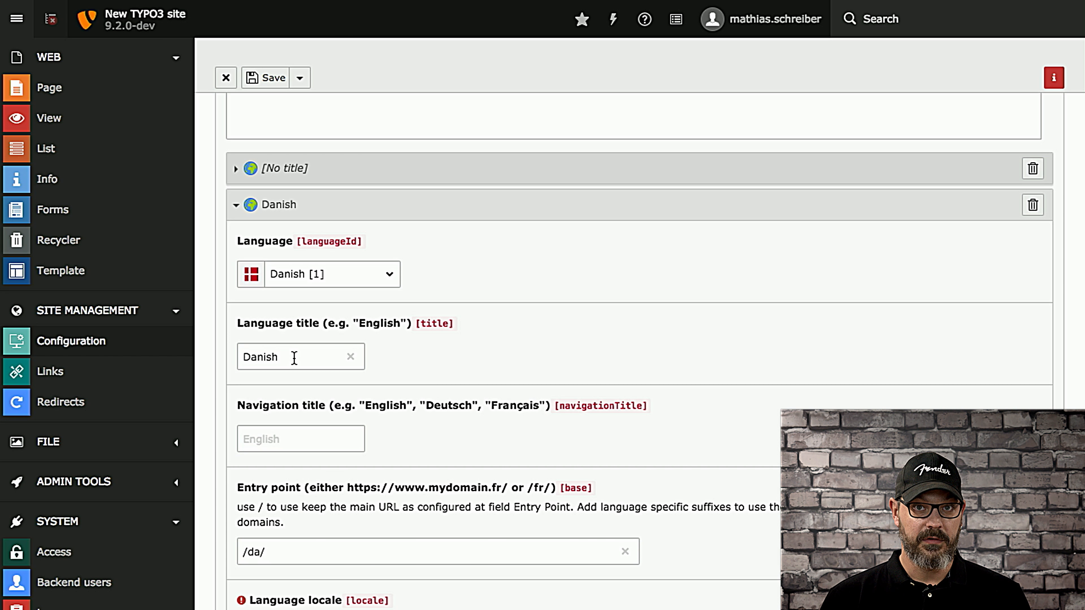
scroll(294, 358, "down", 4)
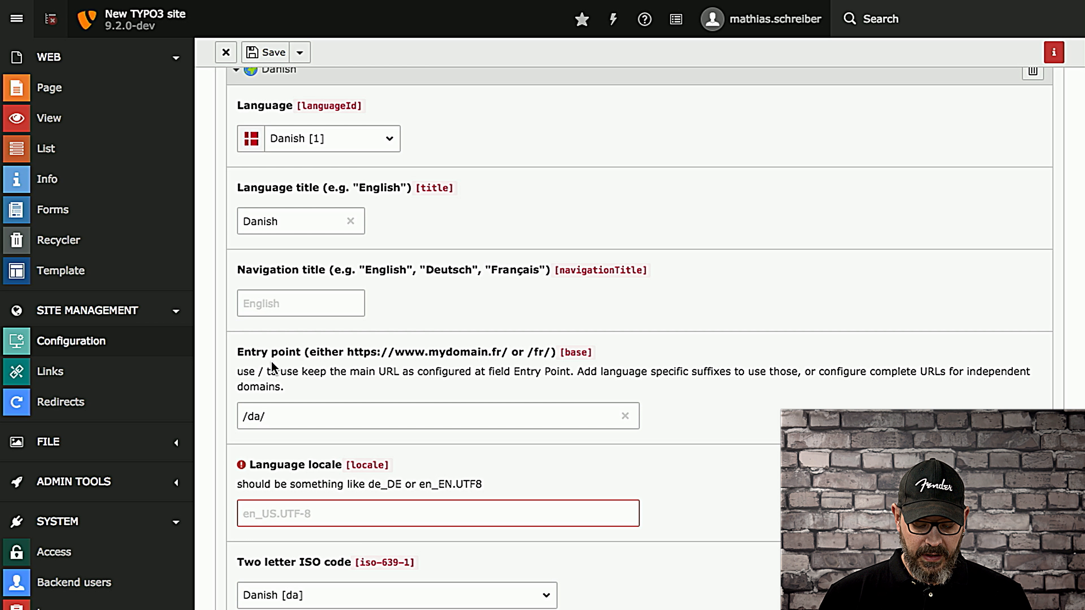
left_click(293, 421)
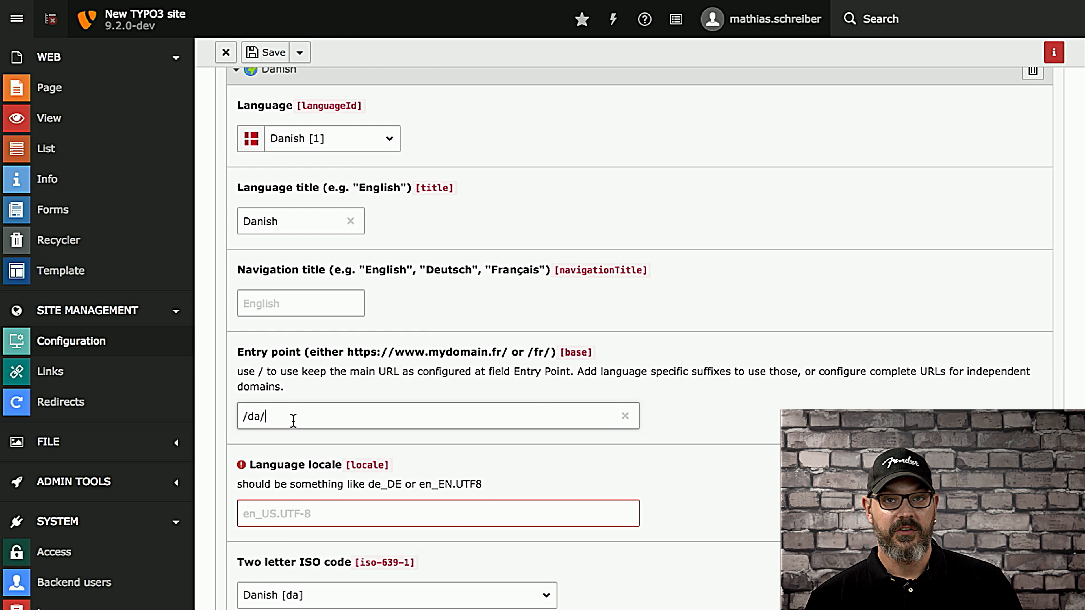
key("BackSpace")
key("BackSpace")
type("k/")
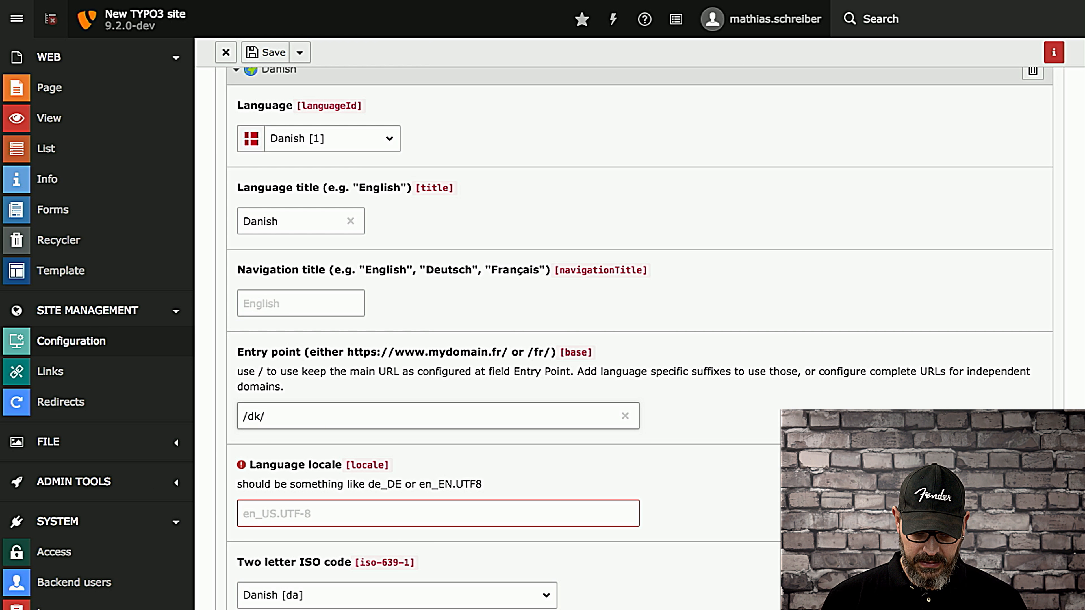
- Set the Danish language's locale to dk_DK.UTF-8
left_click(257, 520)
type("dk")
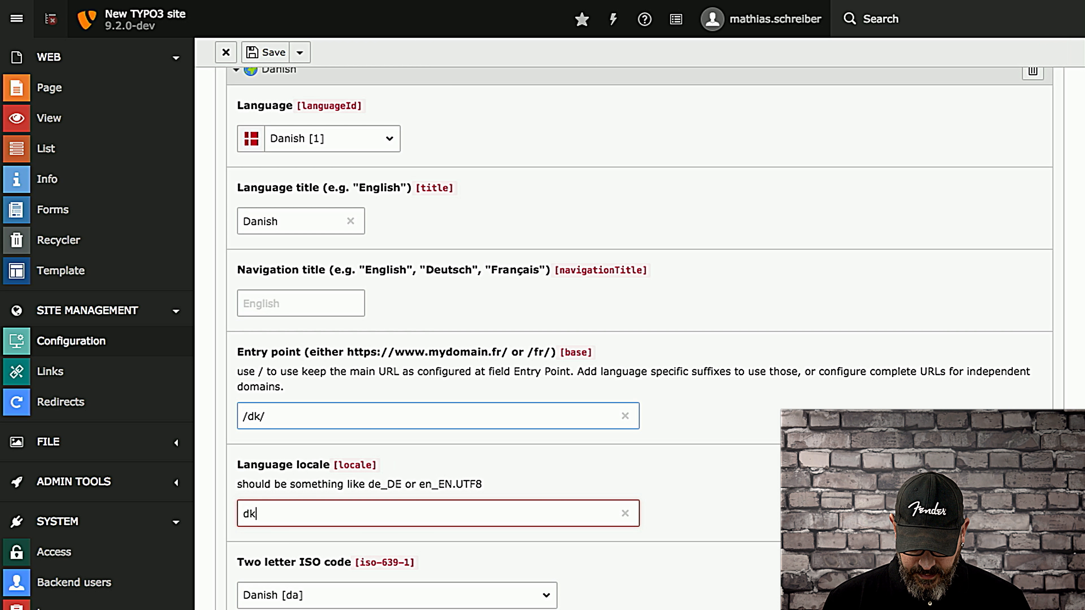
type("_DK.")
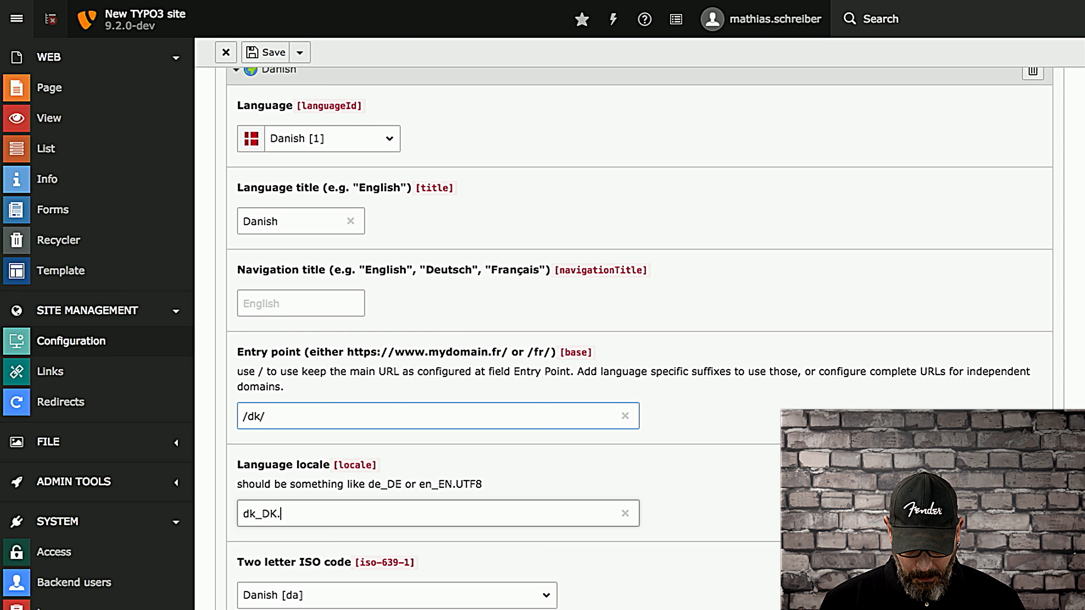
type("UTF-8")
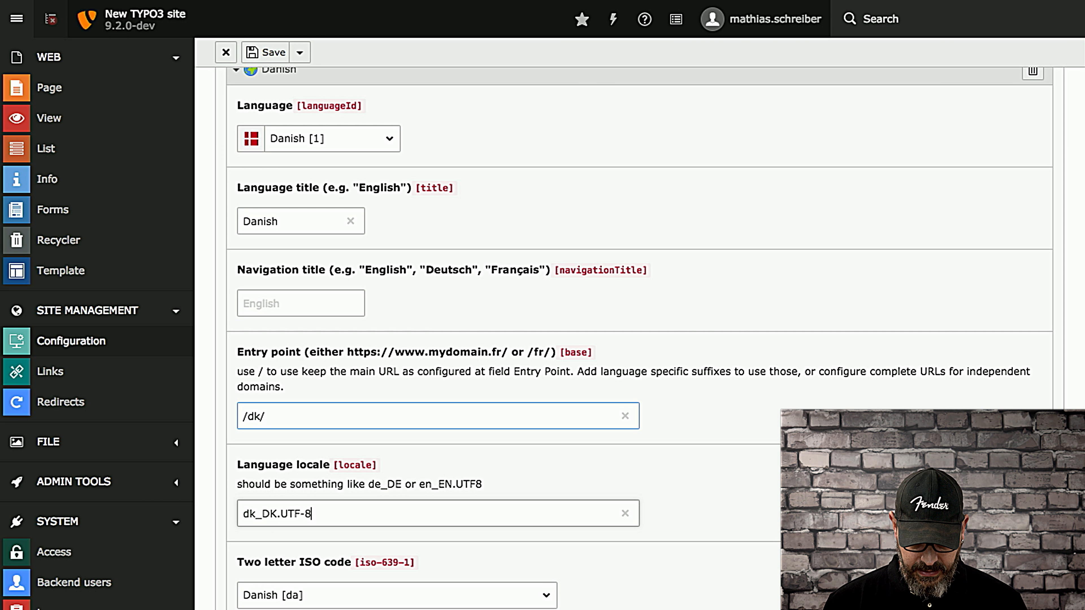
- Set the Danish language's hreflang tag to dk-DK and its text direction to Left to Right [ltr]
scroll(310, 233, "down", 5)
left_click(248, 405)
type("dk-DK")
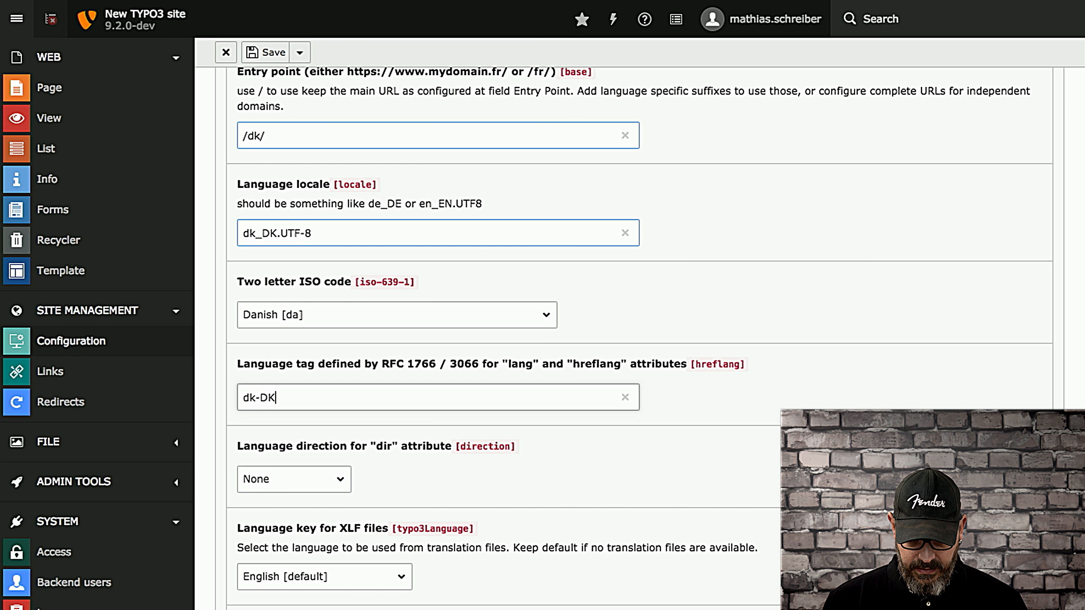
left_click(316, 479)
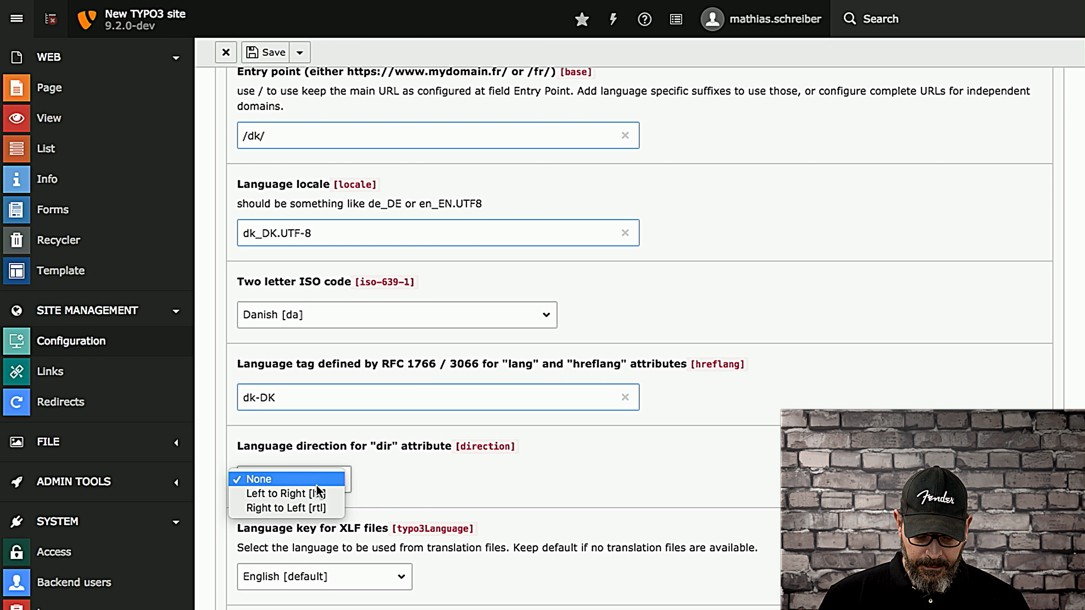
left_click(318, 493)
- Choose Danish [da] as the language key for XLF files in the Danish entry
scroll(530, 494, "down", 5)
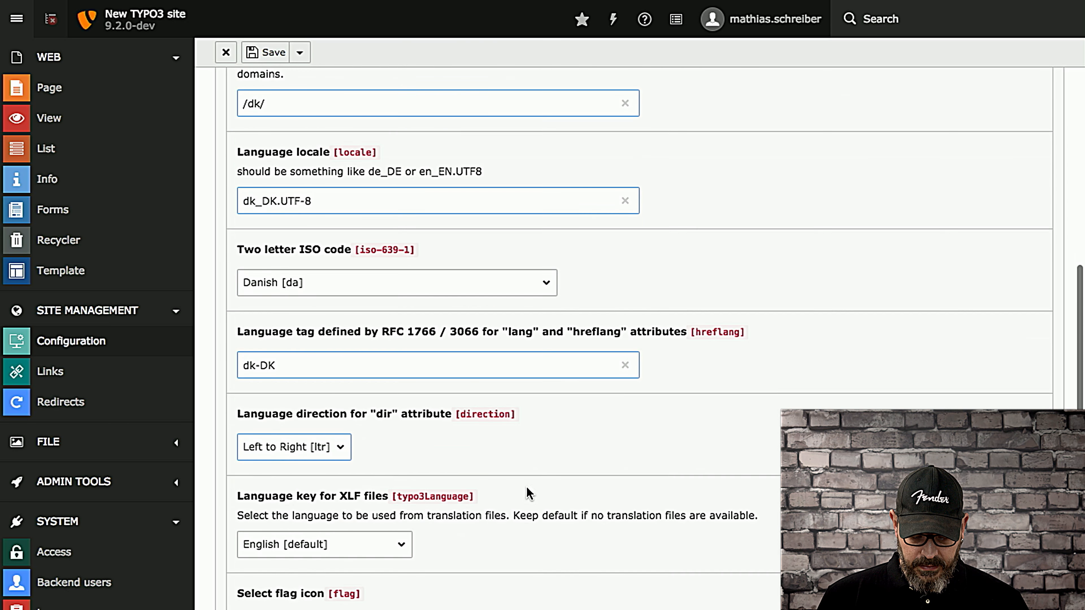
left_click(394, 359)
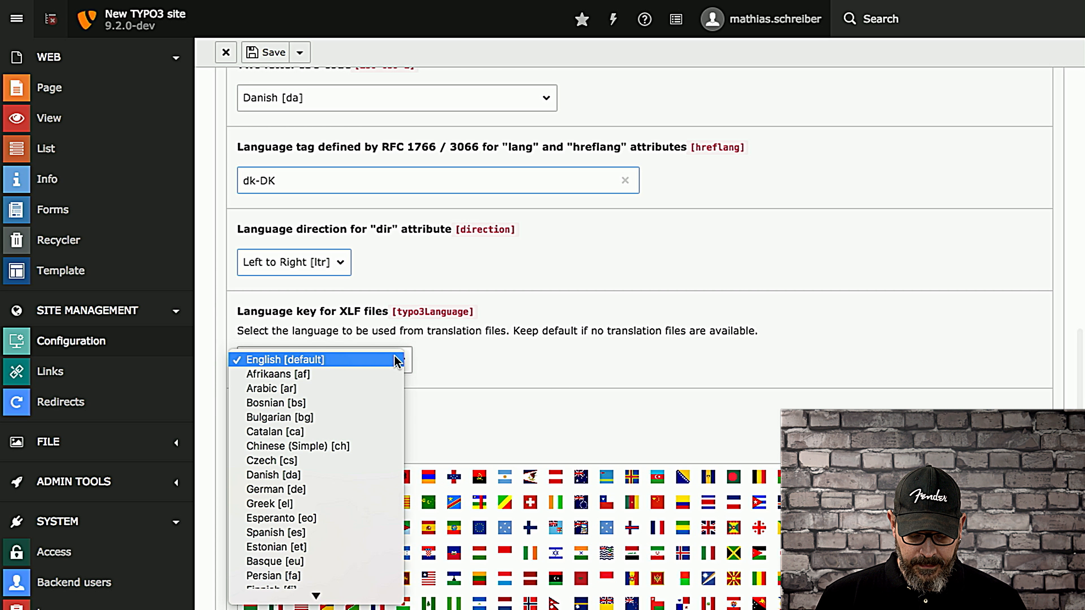
left_click(316, 475)
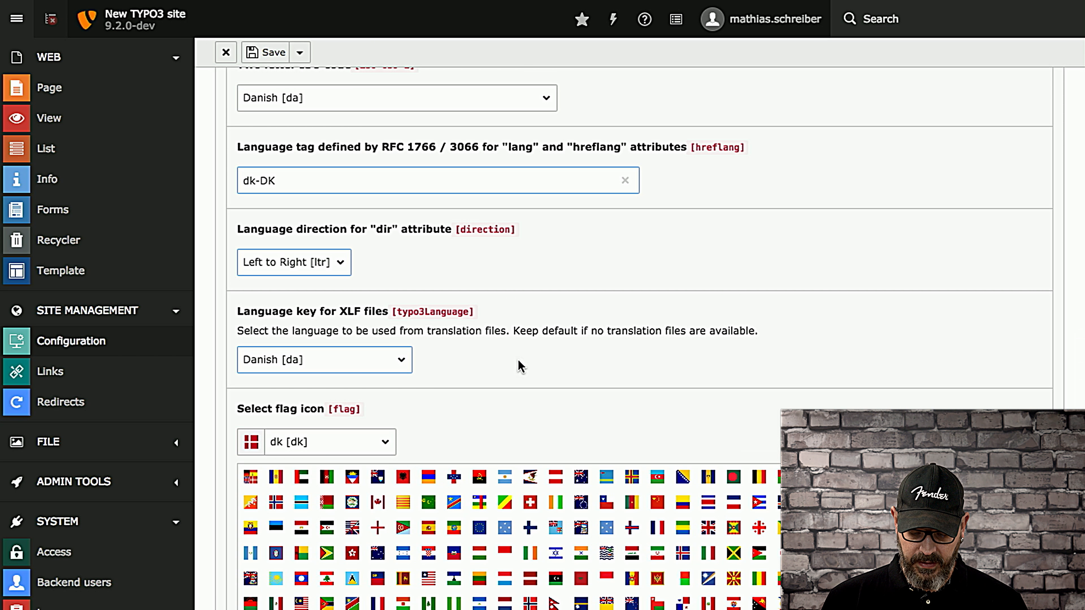
- Set the Danish fallback type to Fallback to other language [fallback] and save the site configuration to refresh the form
scroll(520, 365, "down", 5)
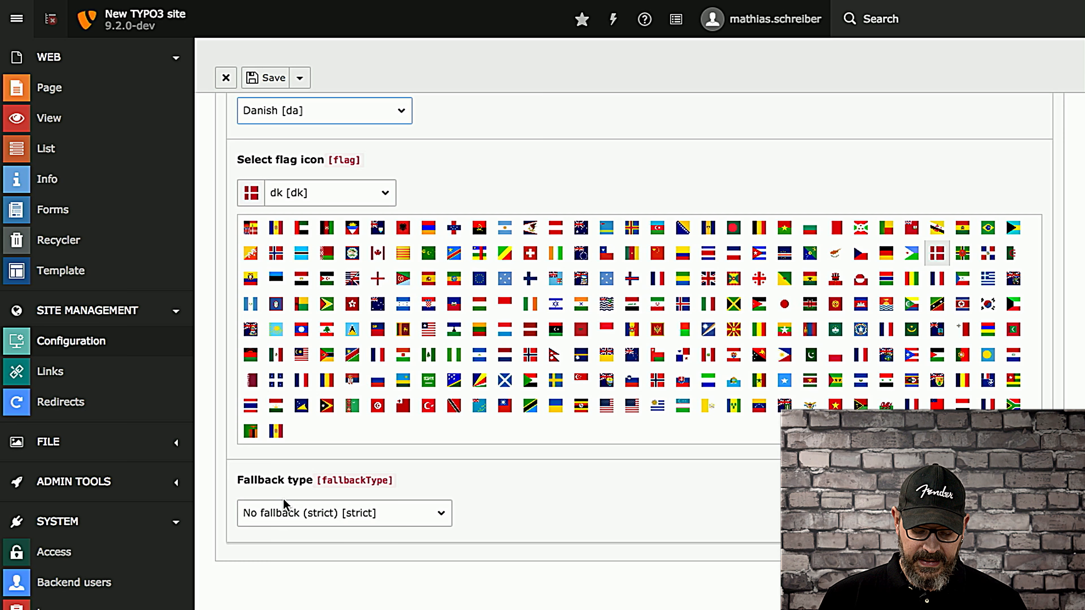
left_click(365, 519)
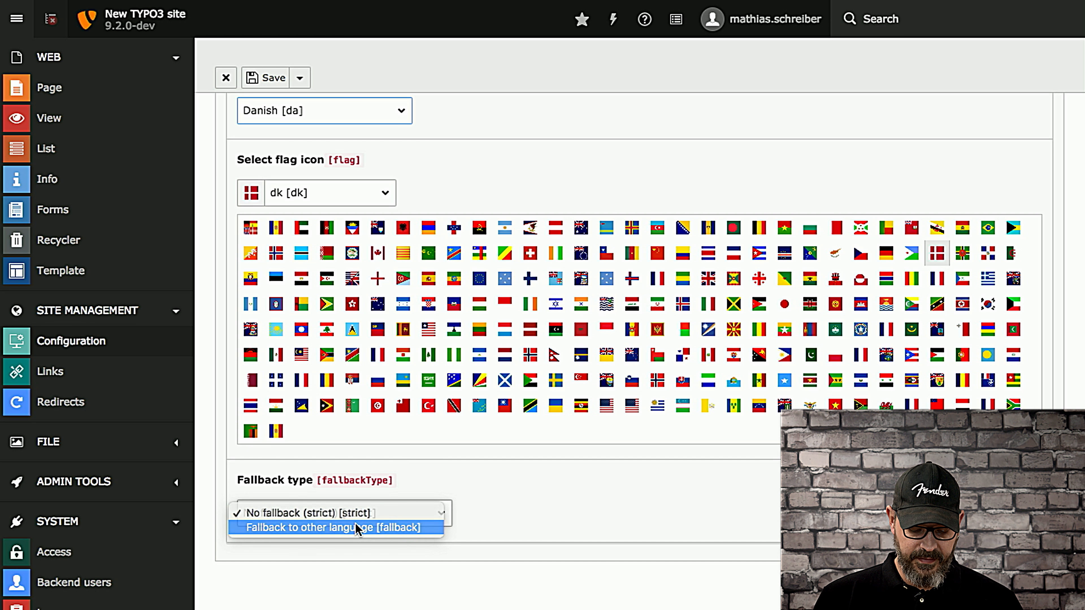
left_click(362, 527)
left_click(764, 355)
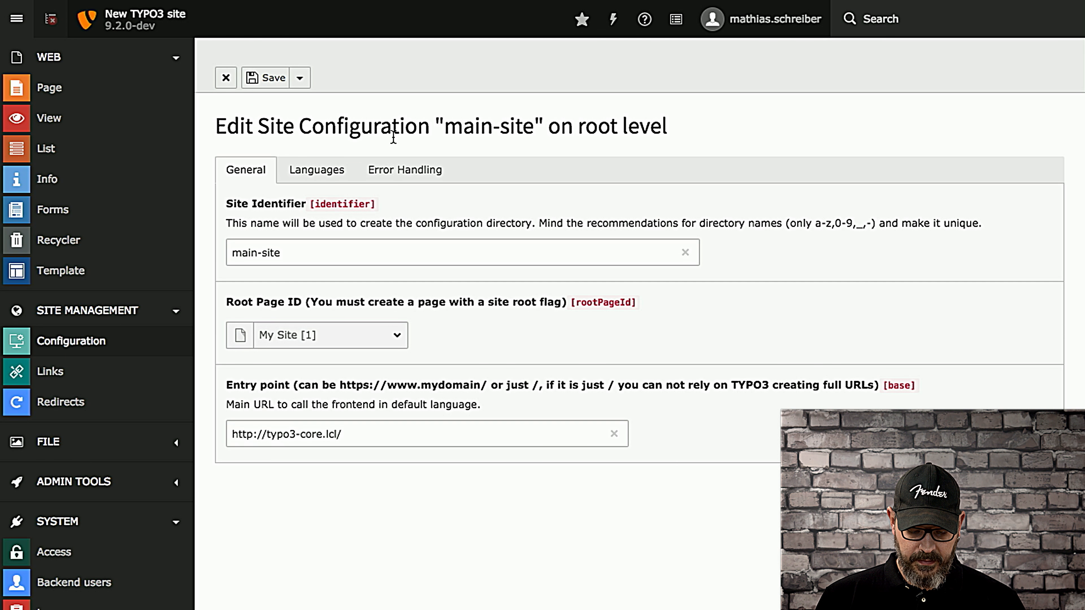
- Reopen the Danish language entry and select French [3], followed by Default Language [0], as its fallback languages
left_click(315, 170)
left_click(310, 414)
scroll(311, 415, "down", 10)
scroll(312, 417, "down", 12)
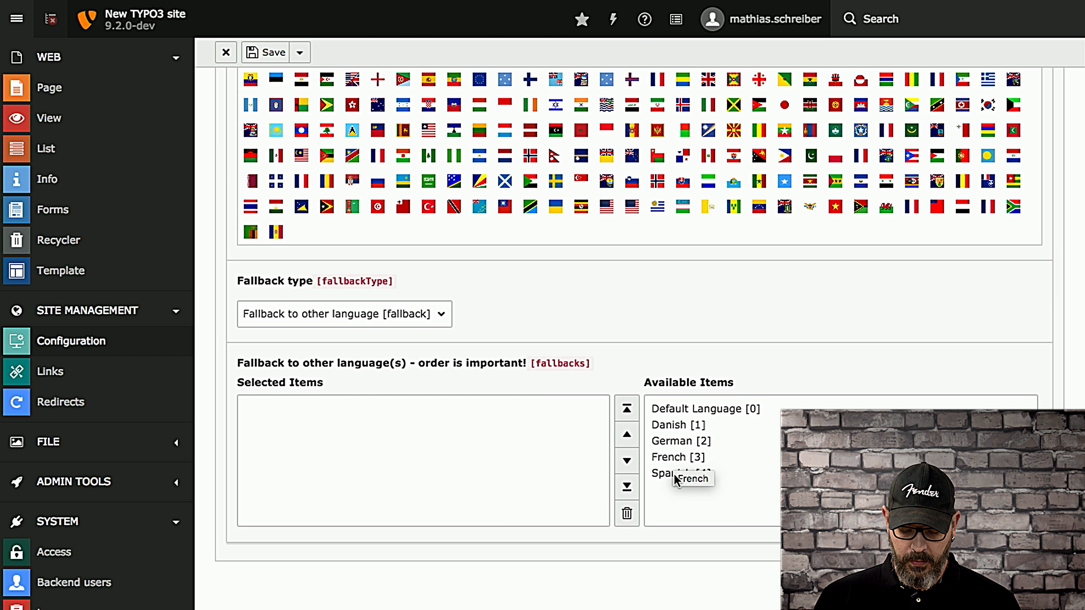
left_click(673, 458)
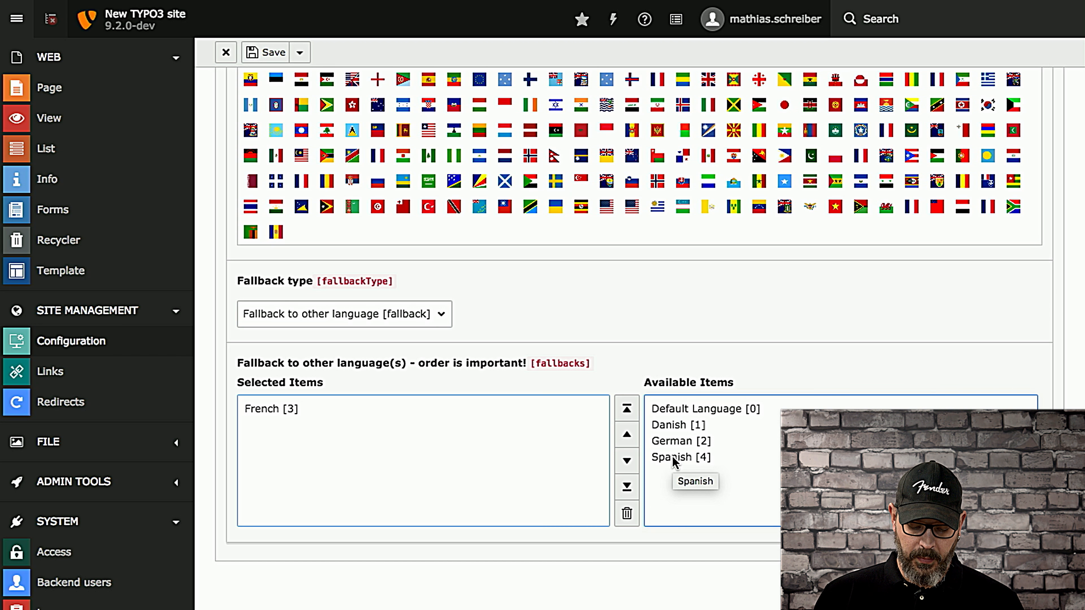
left_click(683, 410)
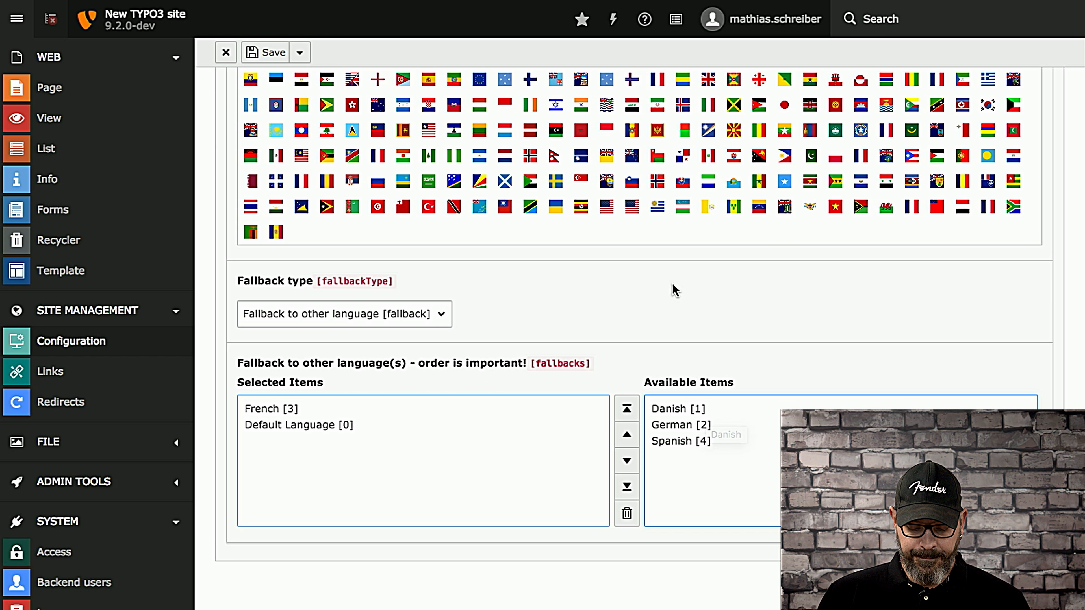
- Create a new error handling entry for the site with error status code 404
scroll(673, 288, "up", 15)
left_click(416, 170)
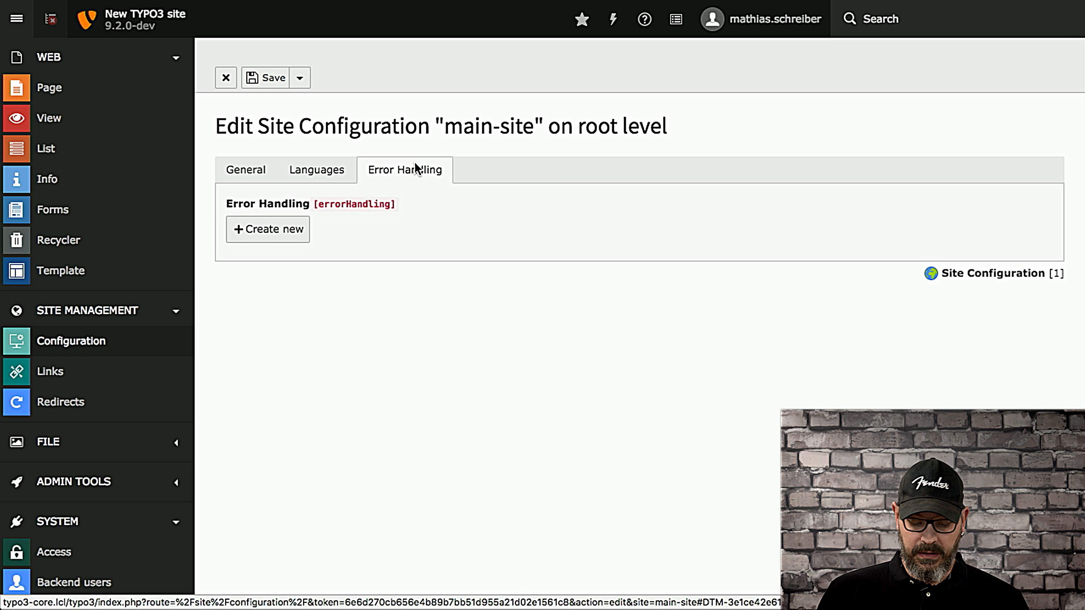
left_click(287, 234)
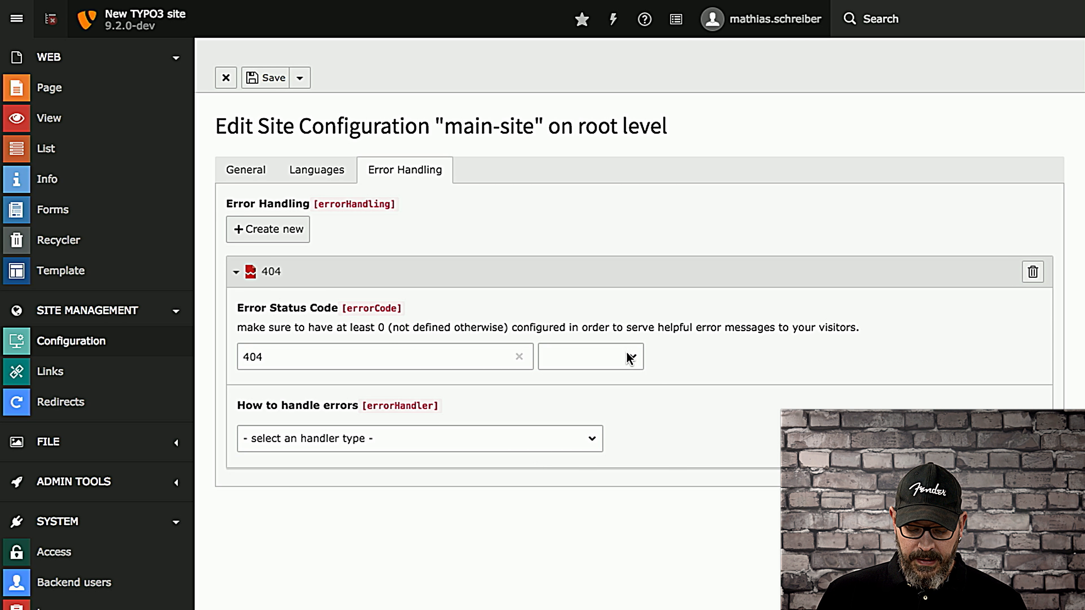
- Review the preset error status codes, try 444 as a custom code, and restore 404
left_click(627, 356)
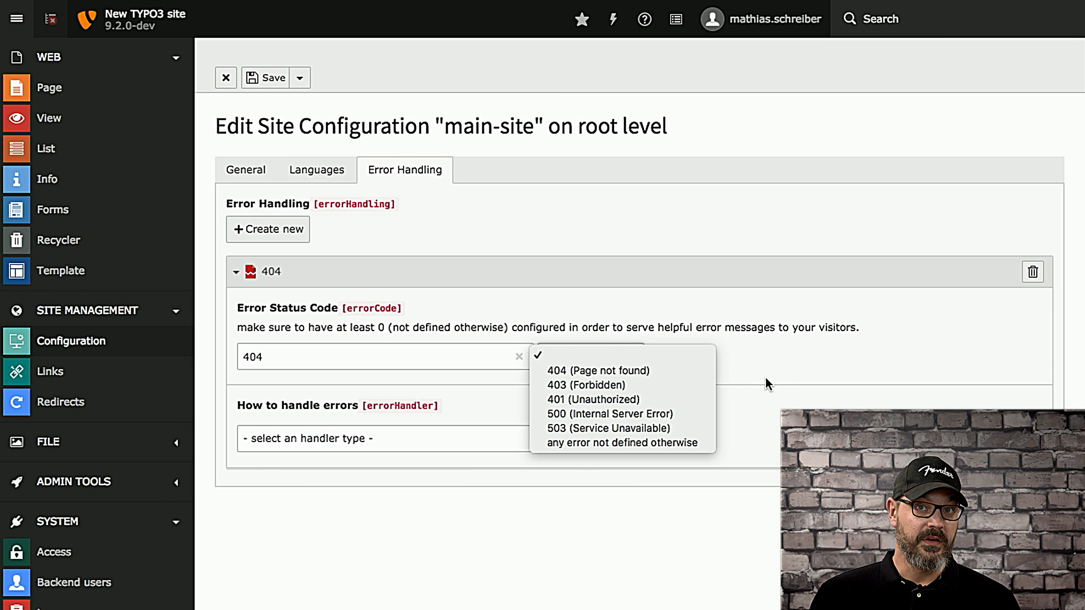
left_click(799, 384)
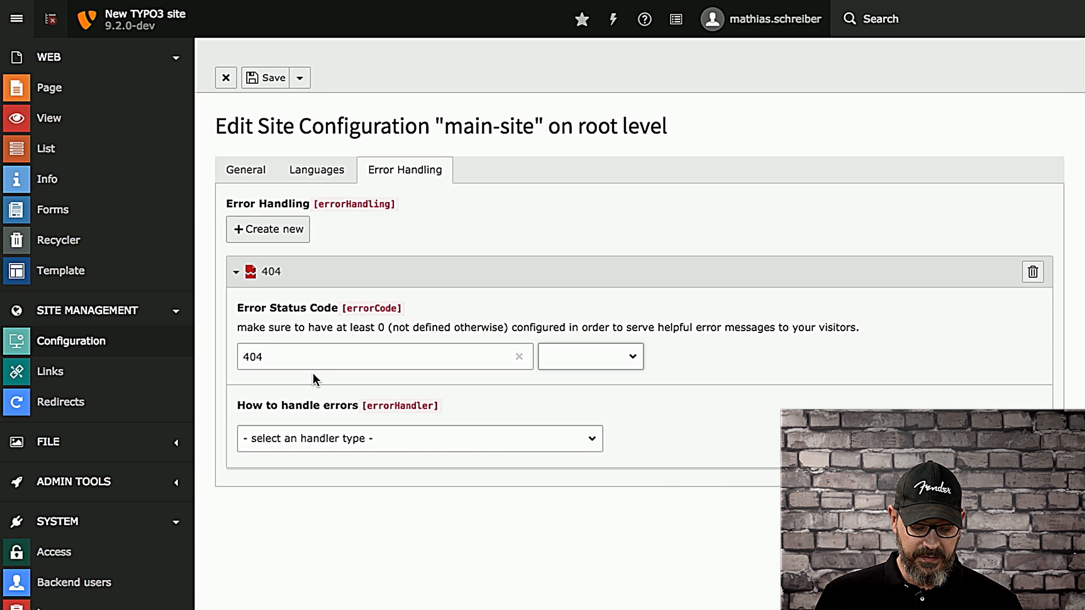
mouse_move(273, 359)
left_mouse_down()
mouse_move(226, 367)
mouse_move(257, 361)
left_mouse_up()
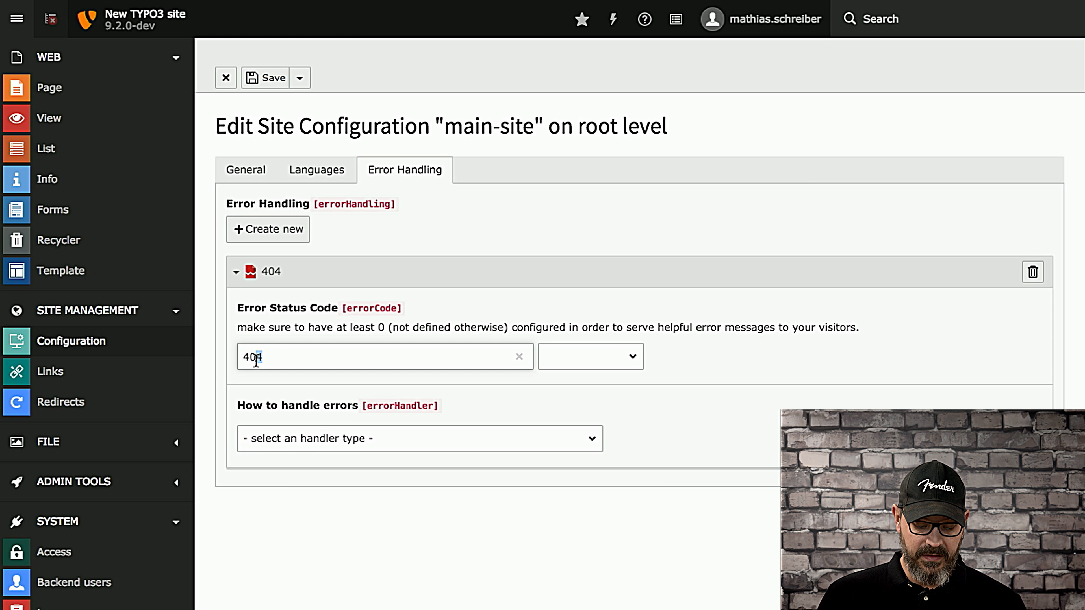
left_click(282, 361)
key("Left")
key("BackSpace")
type("4")
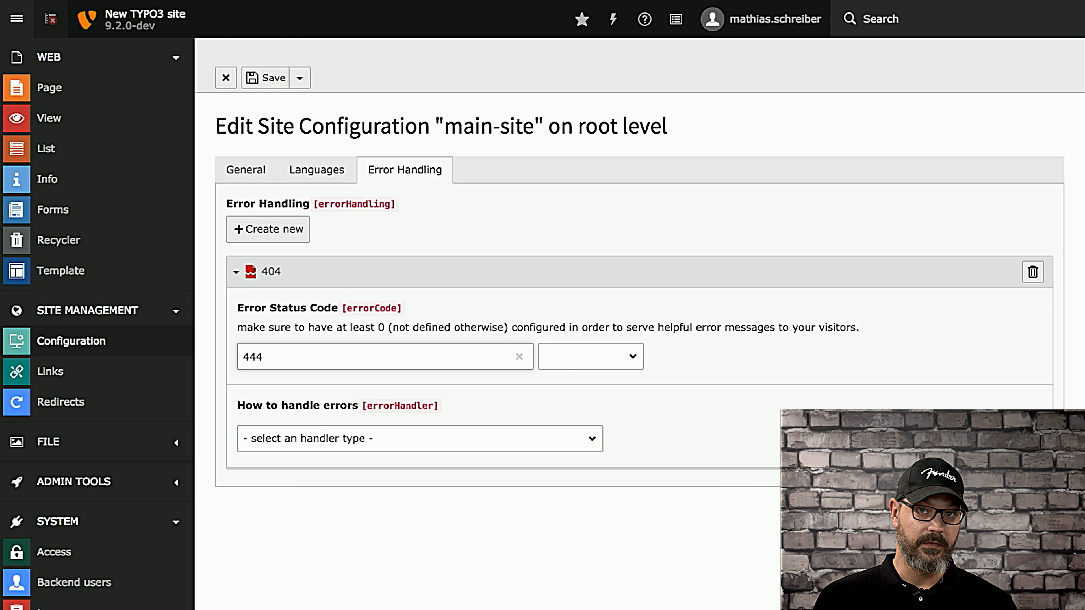
key("BackSpace")
type("0")
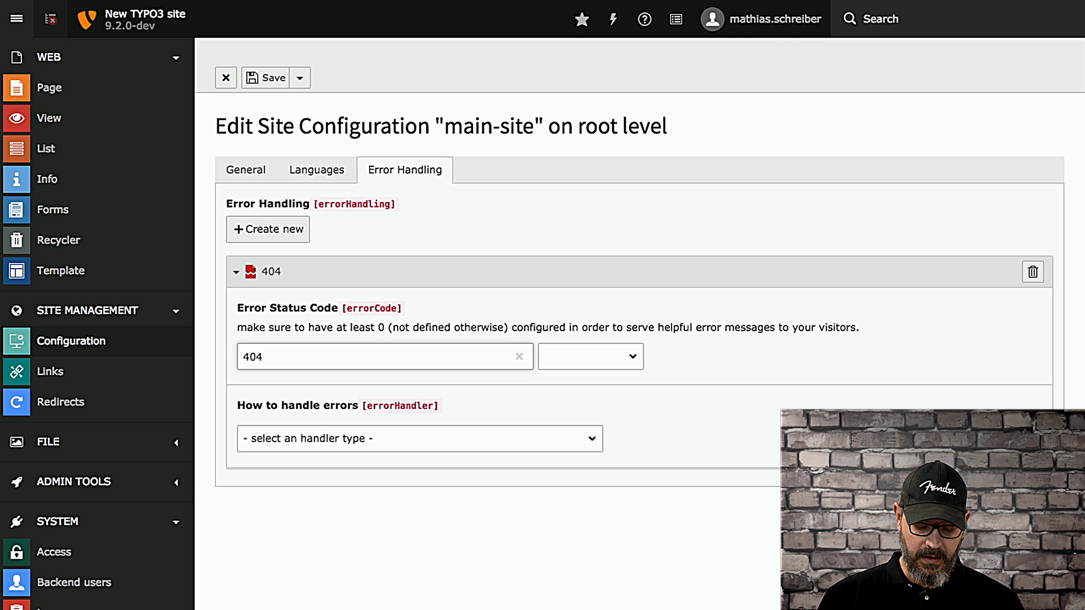
- Choose Fluid Template [Fluid] as the 404 error handler and save to refresh the form
left_click(460, 443)
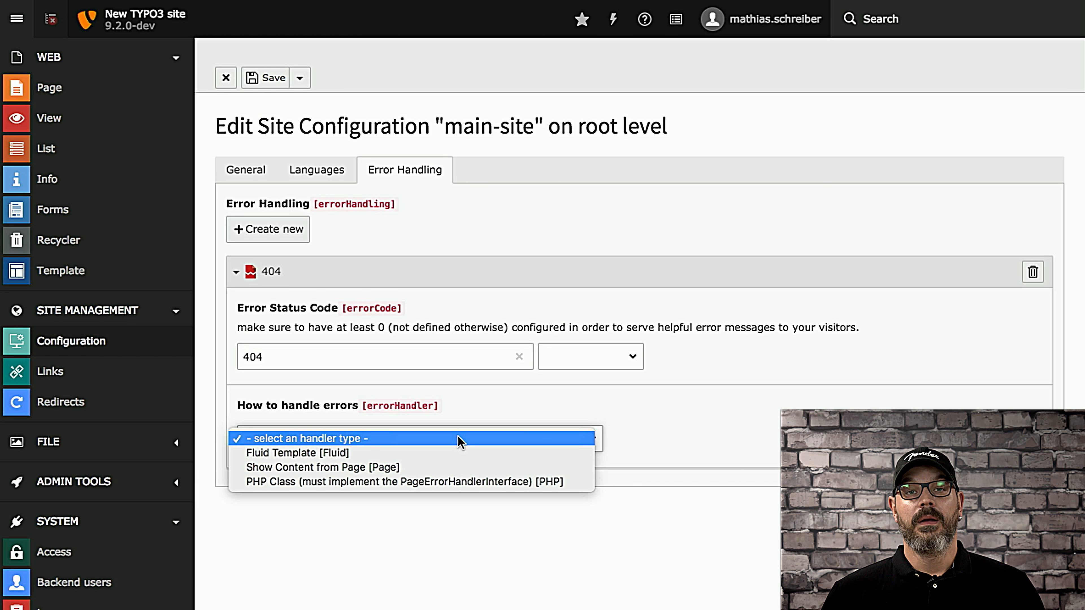
left_click(438, 453)
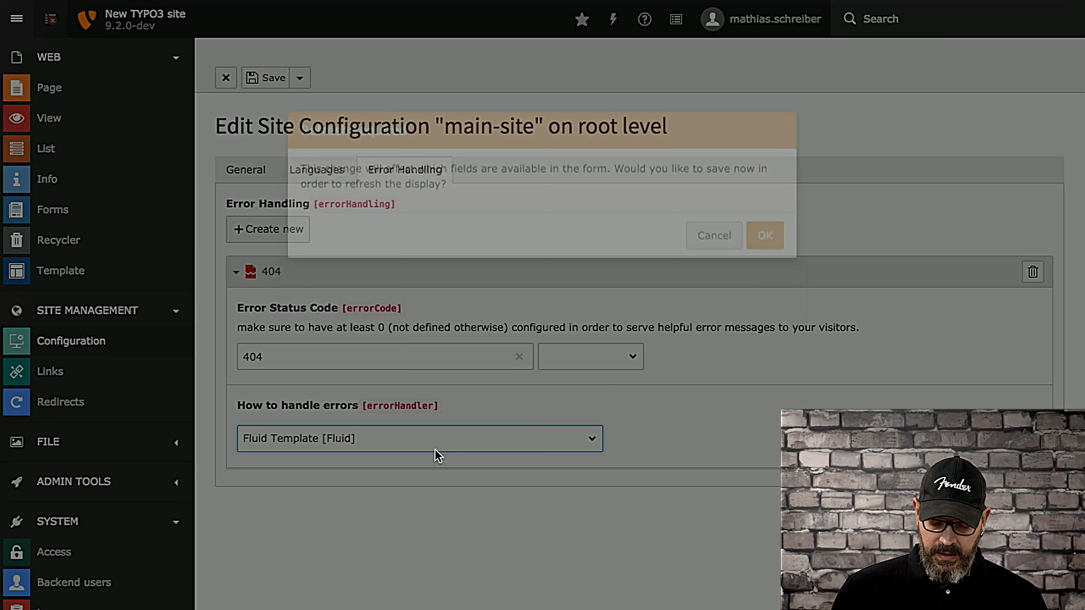
left_click(763, 361)
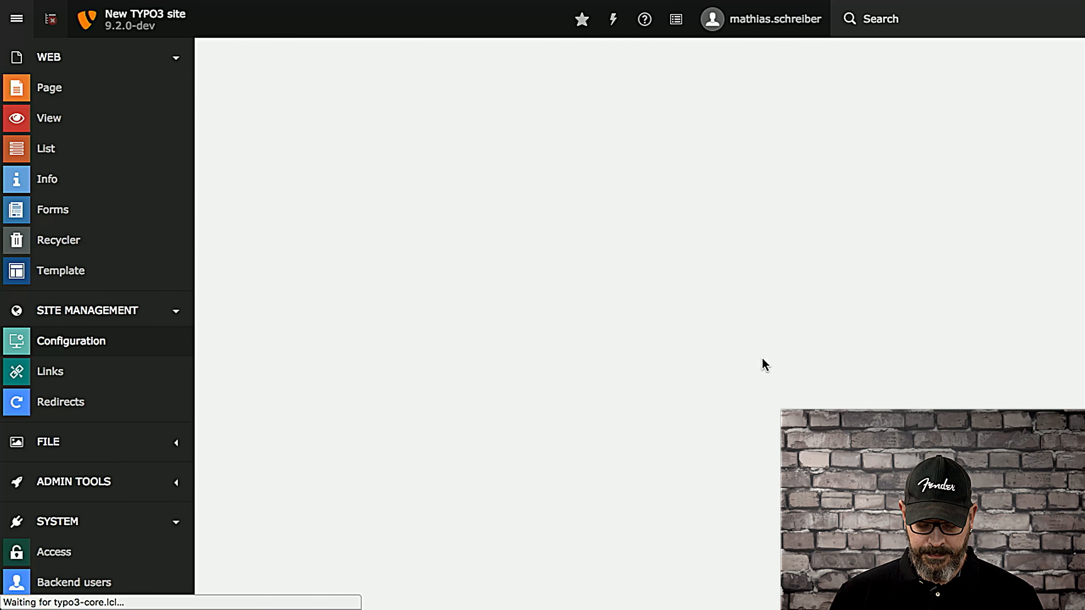
- Set the 404 handler's Fluid template file to EXT:yt_demo/Resources/Private/Templates/Errors/404.html
scroll(737, 495, "down", 2)
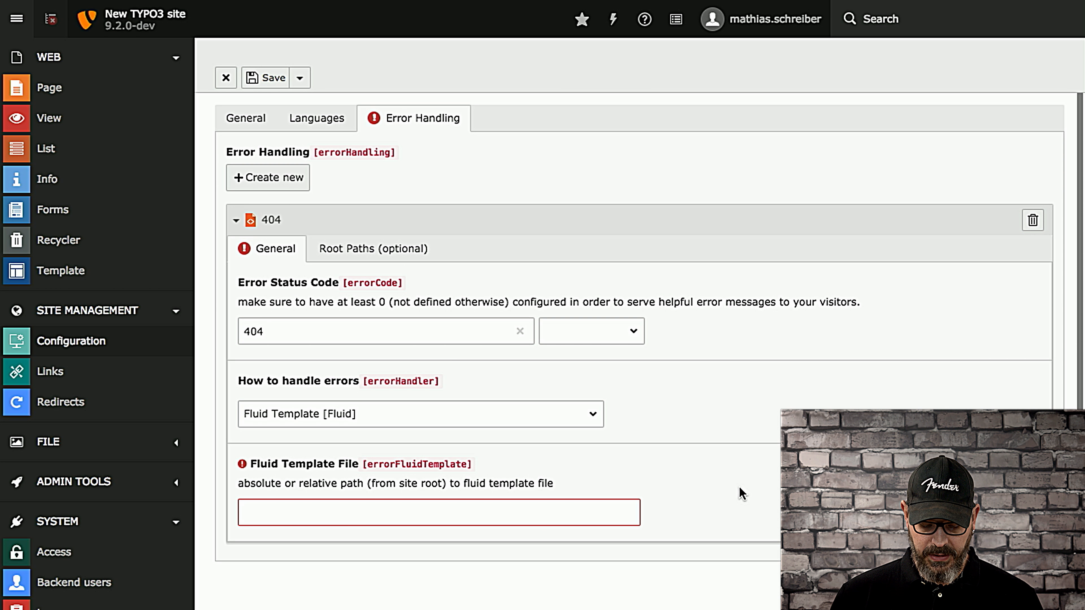
left_click(341, 518)
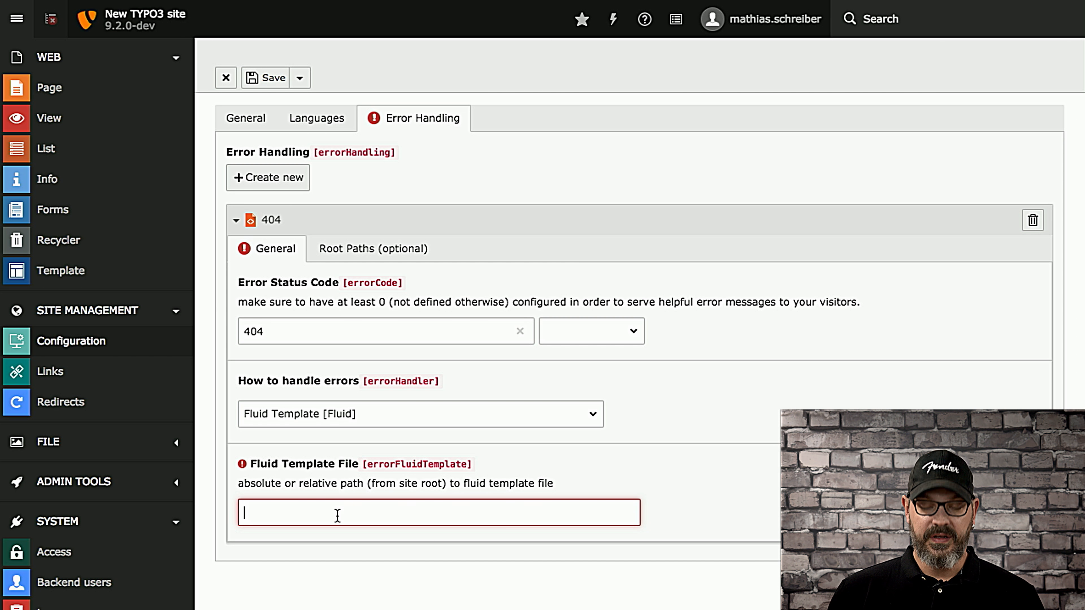
type("EXT")
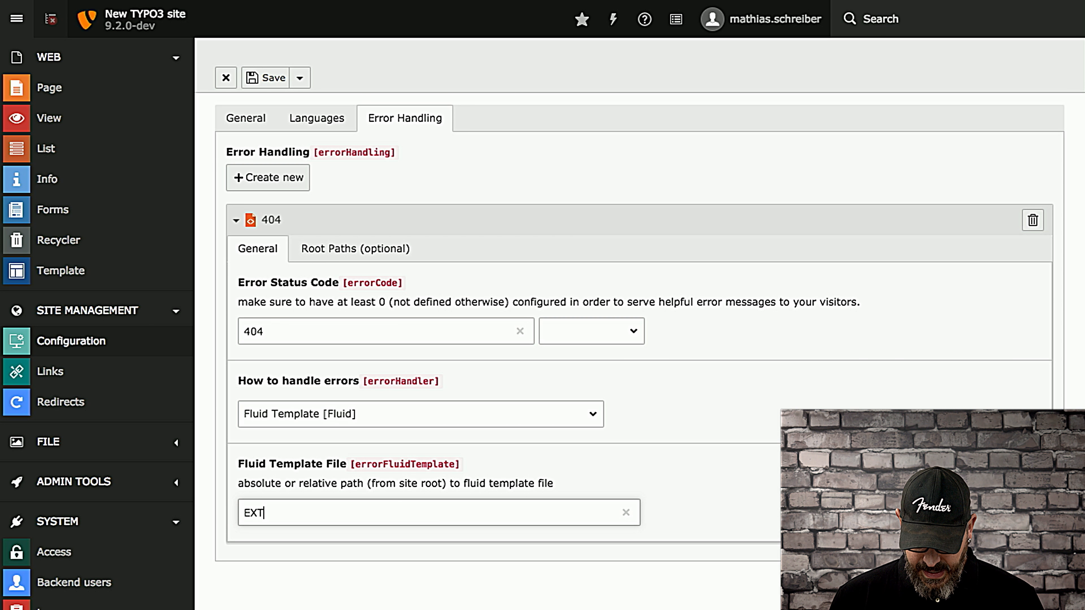
type(":yt_dem")
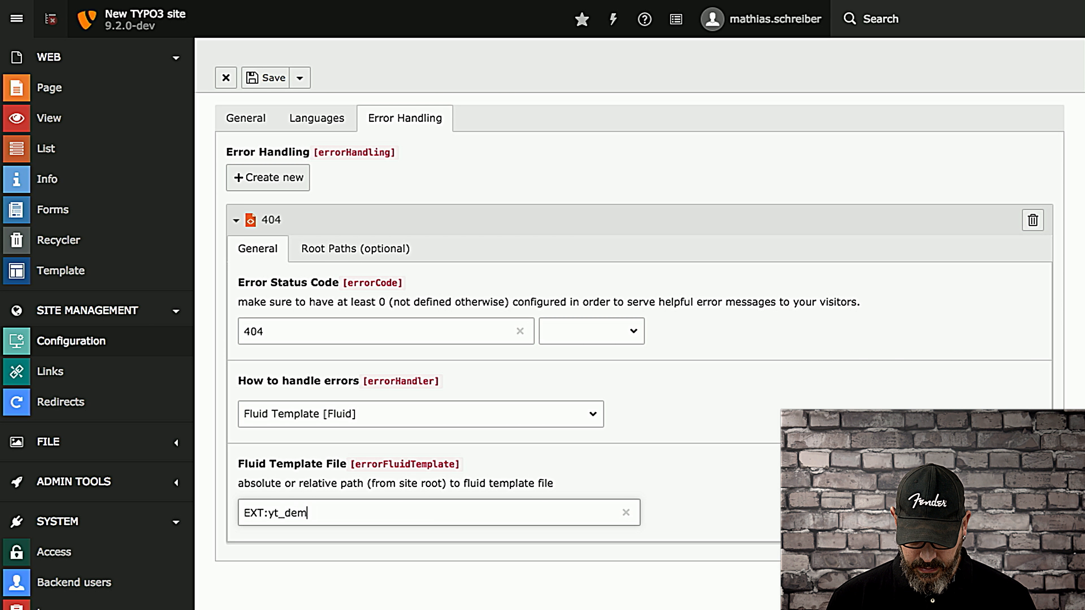
type("o/Resources")
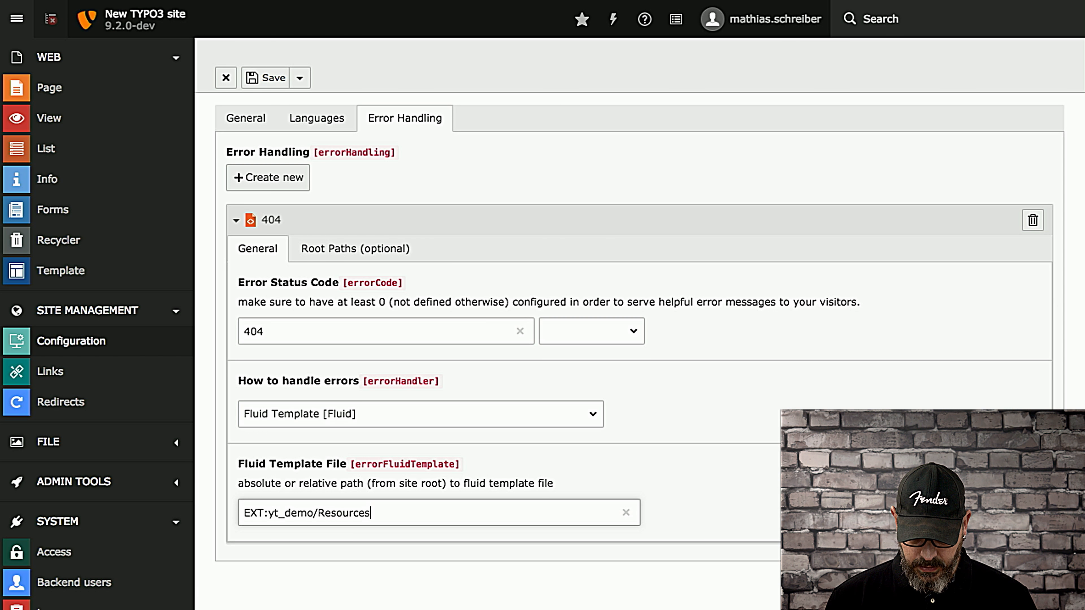
type("/Private")
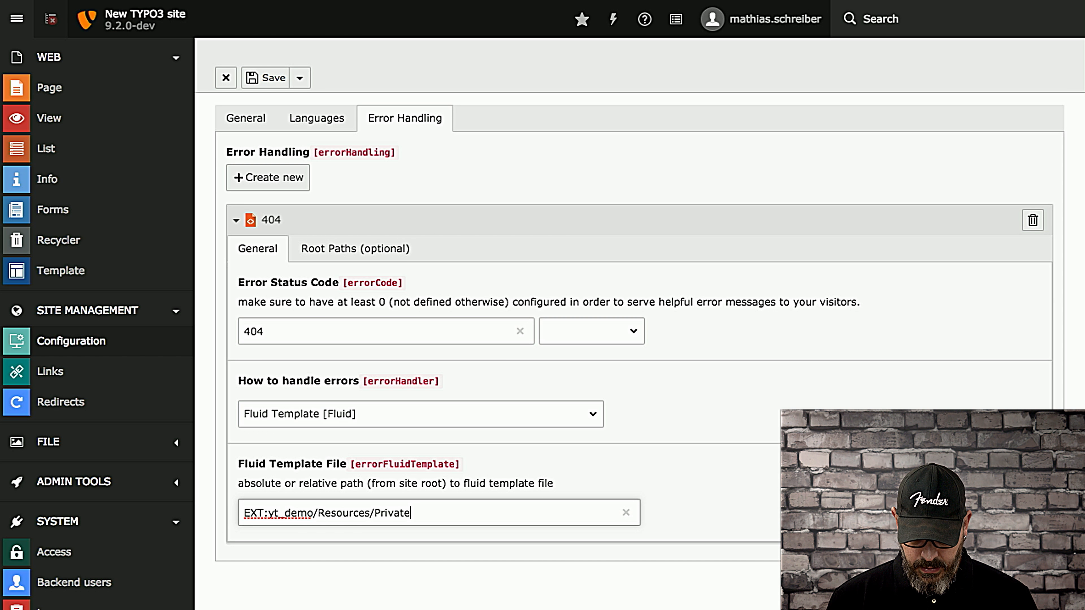
type("/Temölates/")
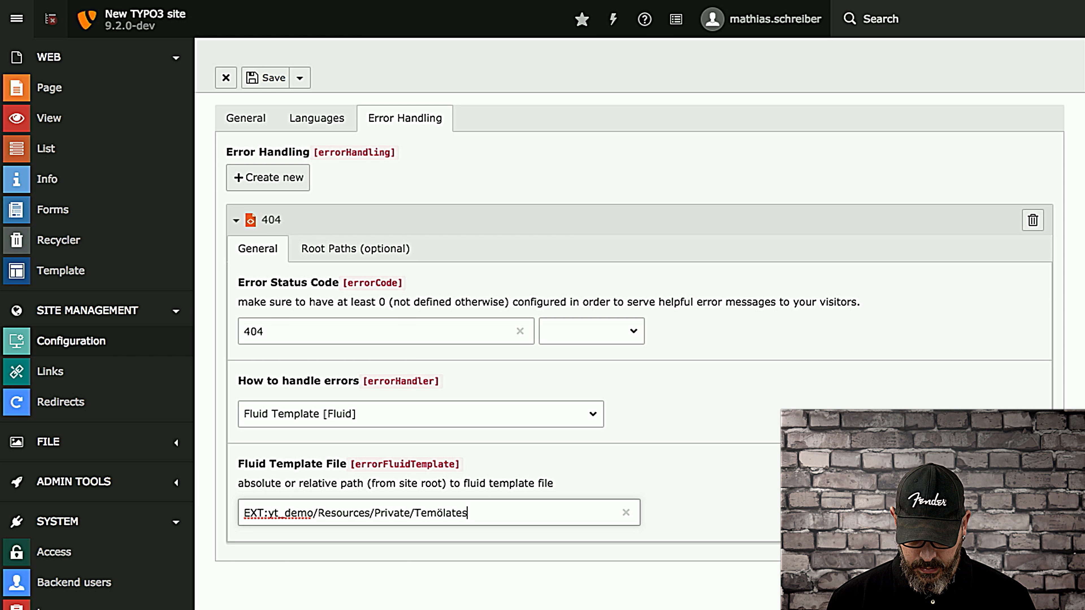
key("BackSpace")
key("BackSpace")
key("BackSpace")
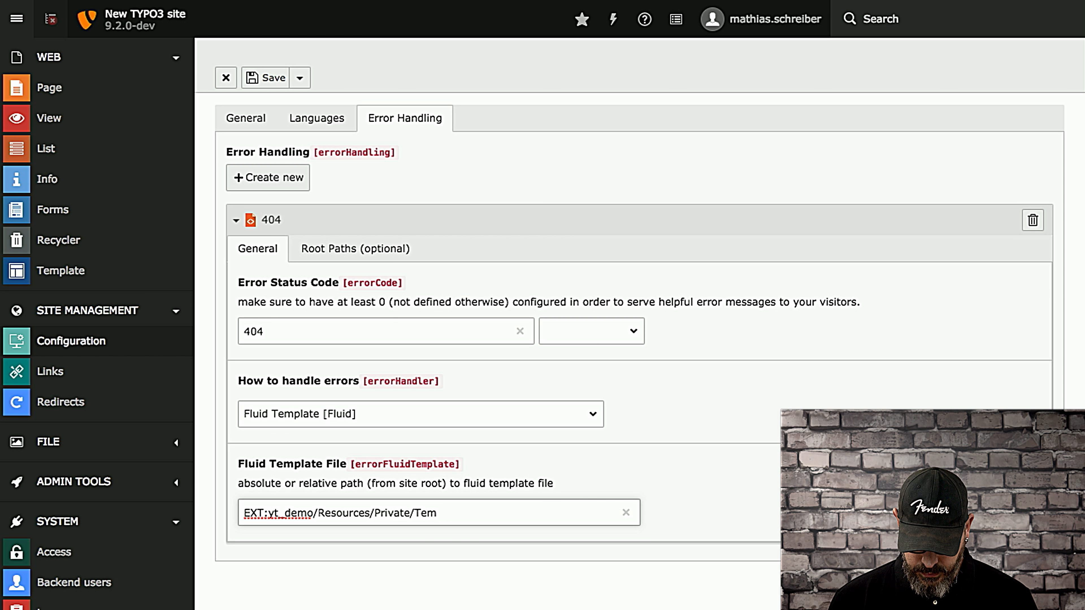
type("es/Err")
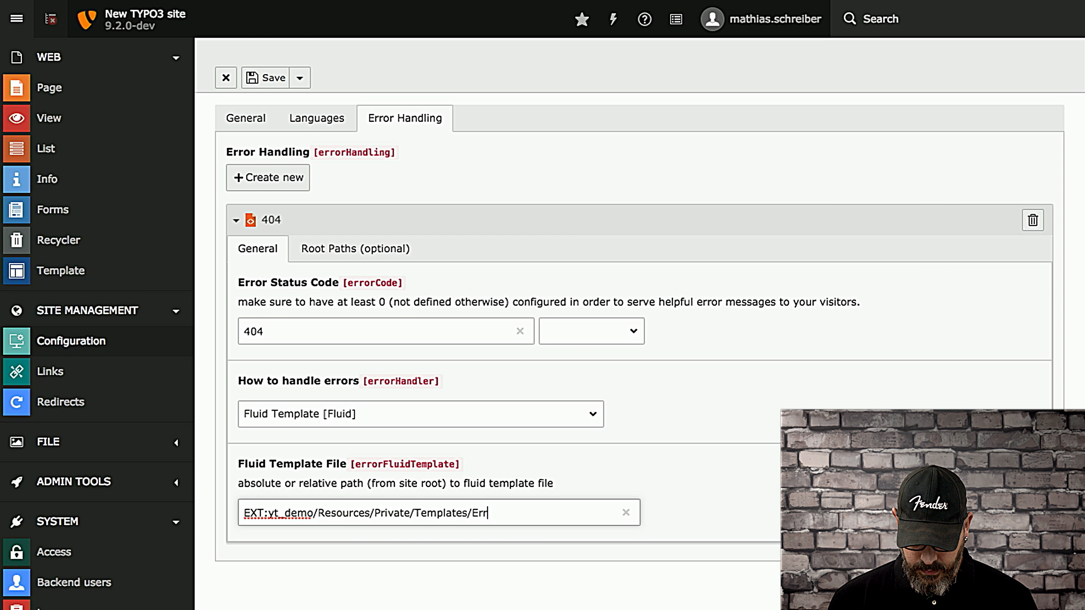
type("ors/404.html")
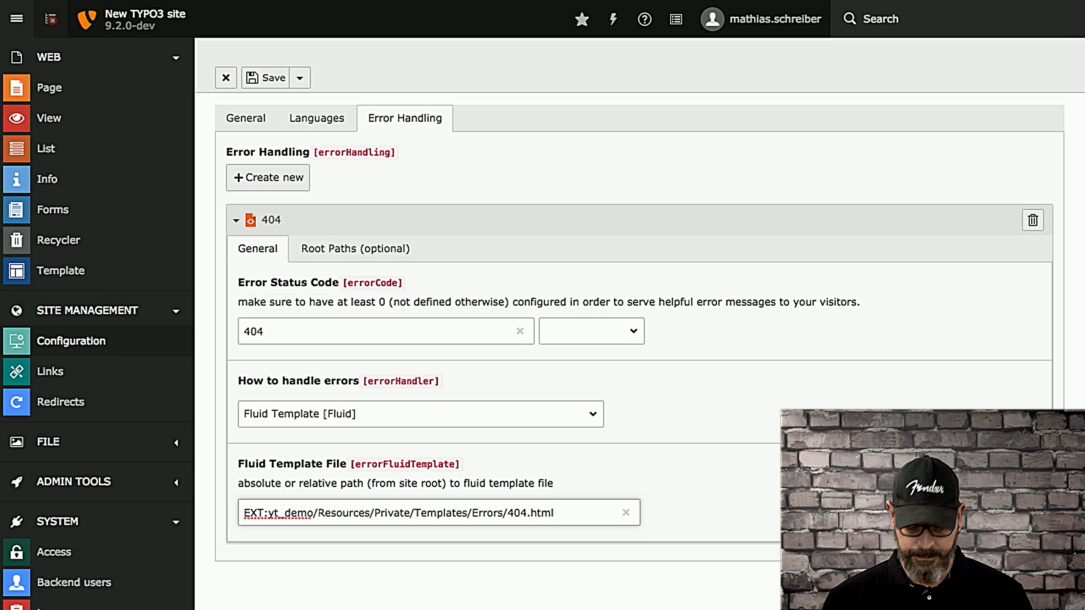
- Review the optional Fluid root paths of the 404 handler, leave them empty, and save the site configuration
left_click(339, 249)
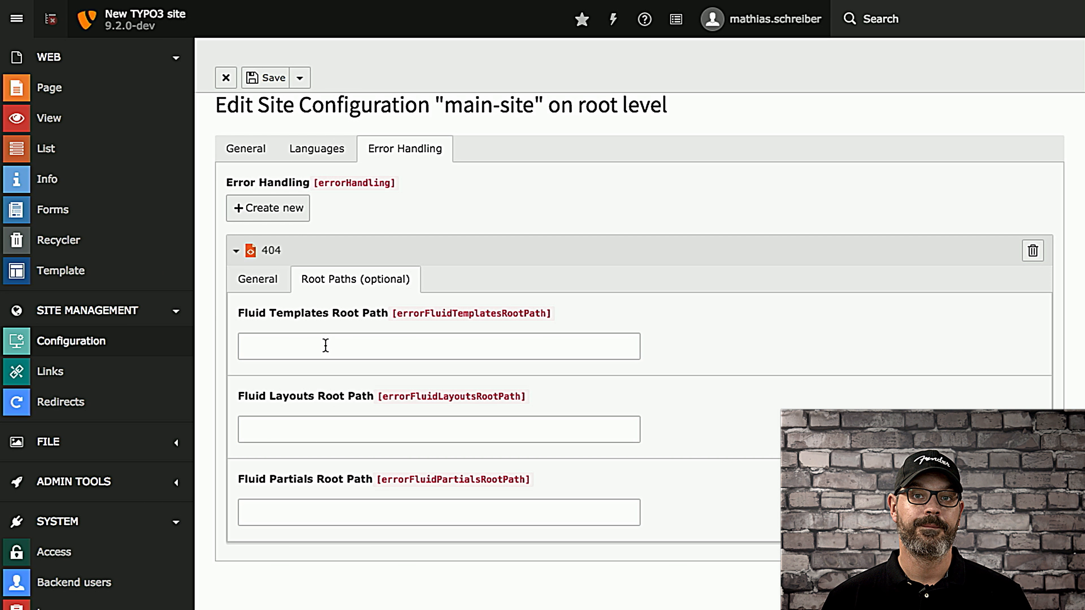
left_click(255, 282)
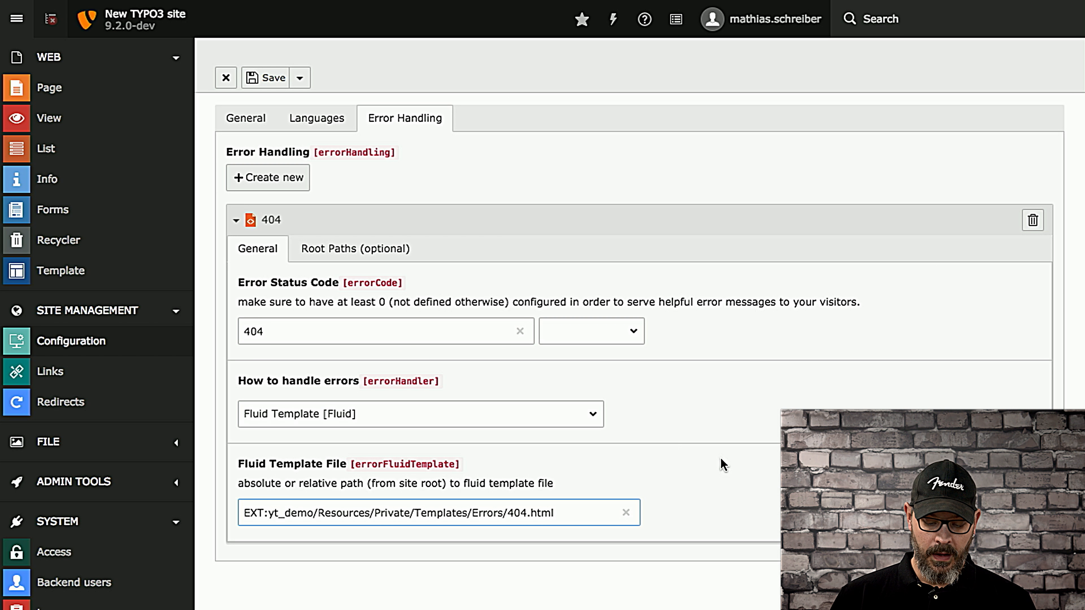
left_click(265, 79)
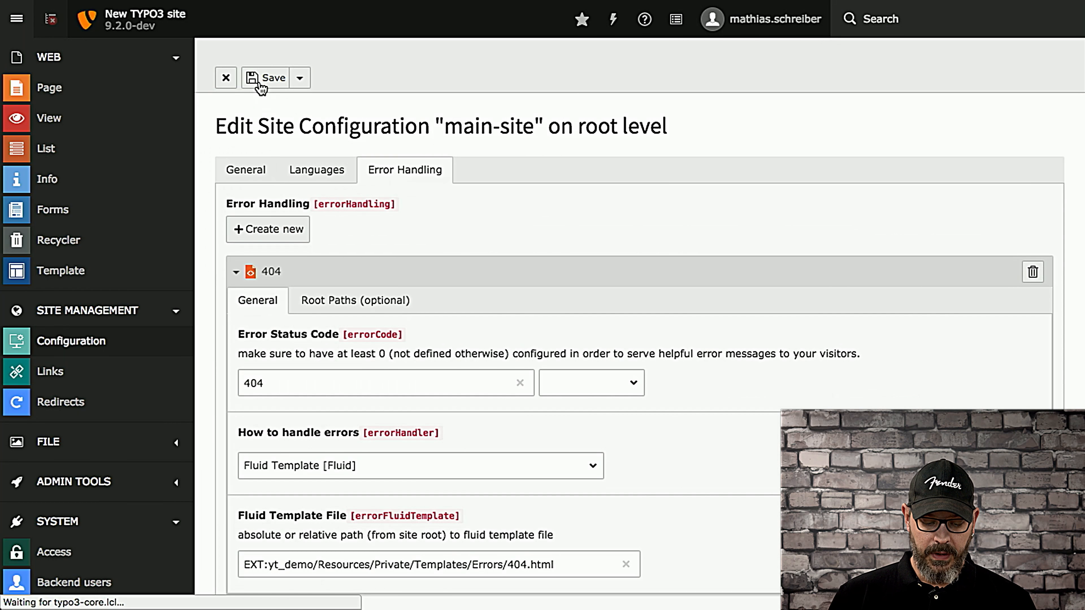
- Preview the default-language version of the My Site page in the frontend and leave the browser's full-screen mode
left_click(71, 88)
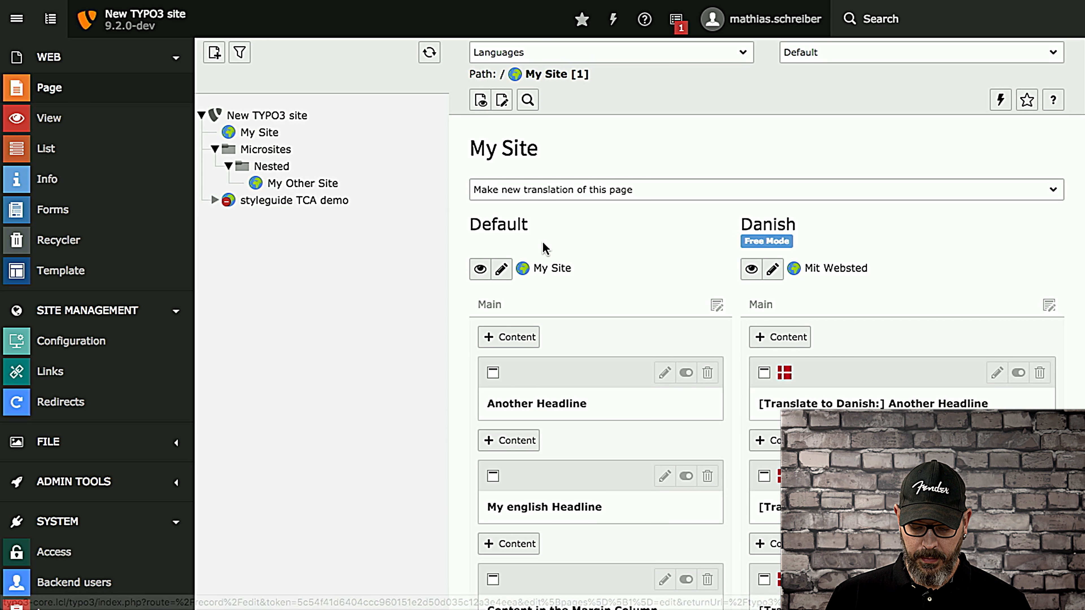
left_click(480, 269)
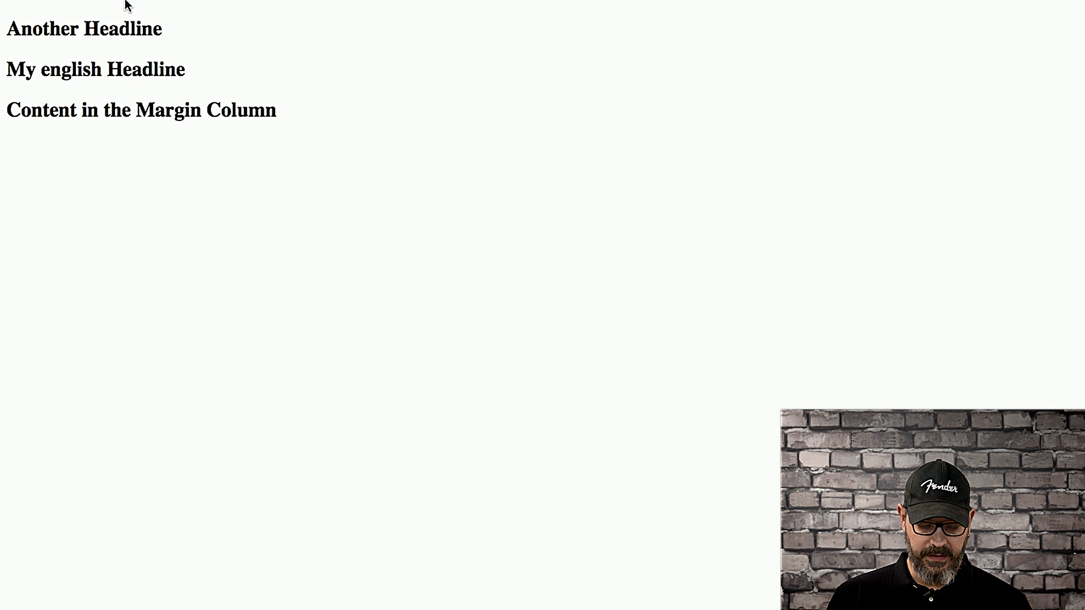
mouse_move(126, 5)
left_click(268, 70)
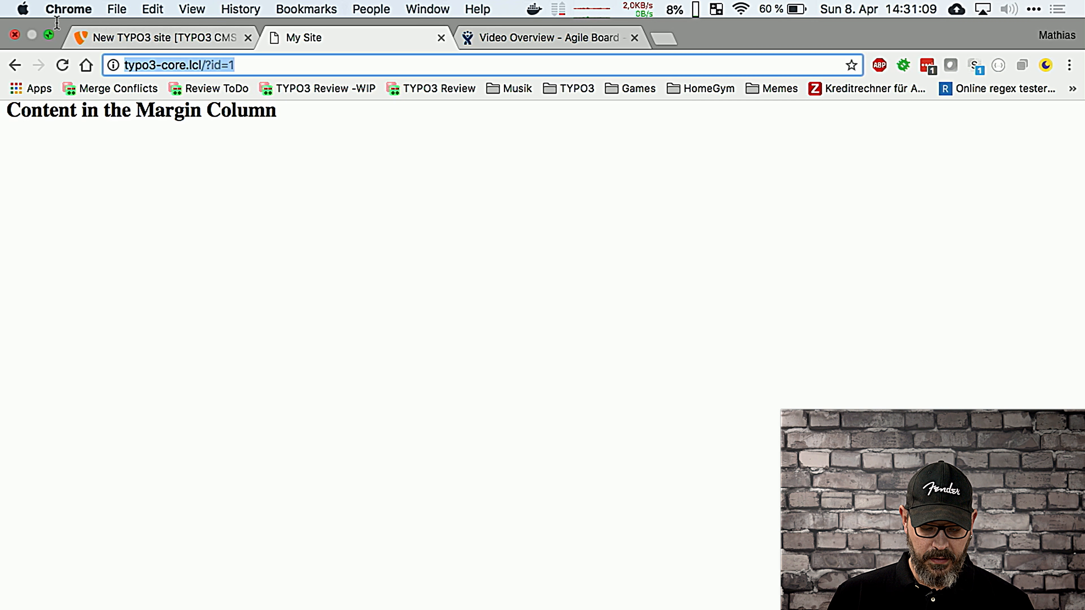
left_click(48, 35)
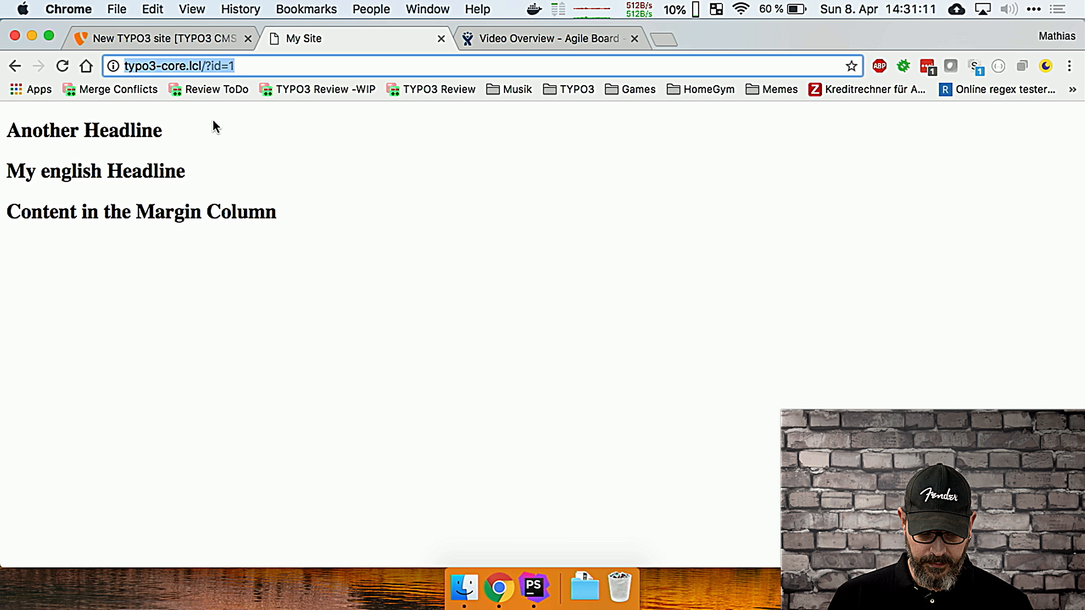
- Load the Danish version of the page at typo3-core.lcl/dk/?id=1 and dismiss the browser's translation offer
left_click(264, 66)
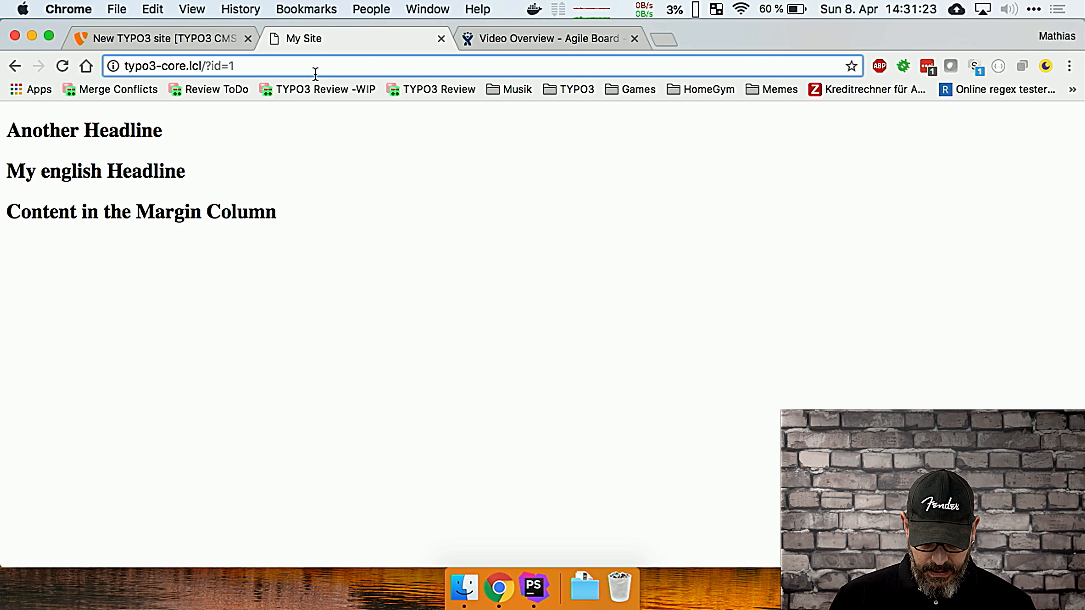
type("dk/")
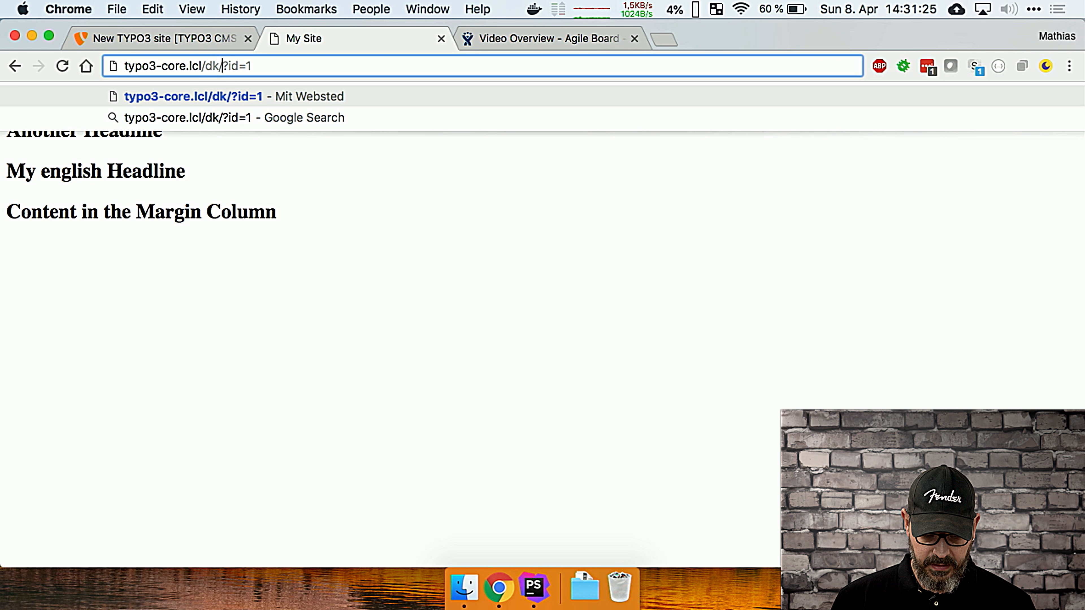
key("Return")
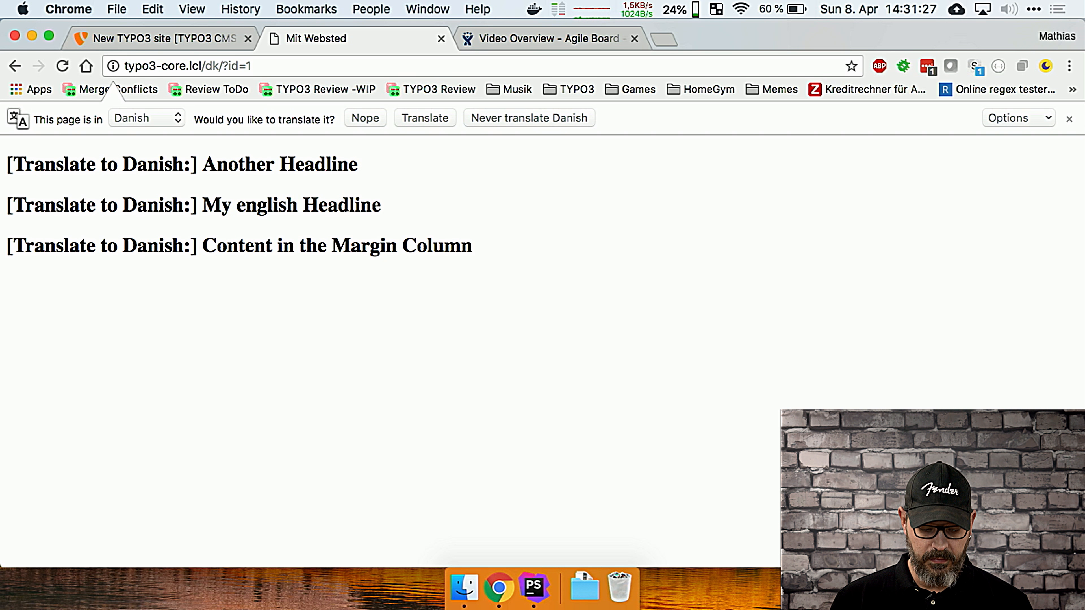
left_click(1069, 119)
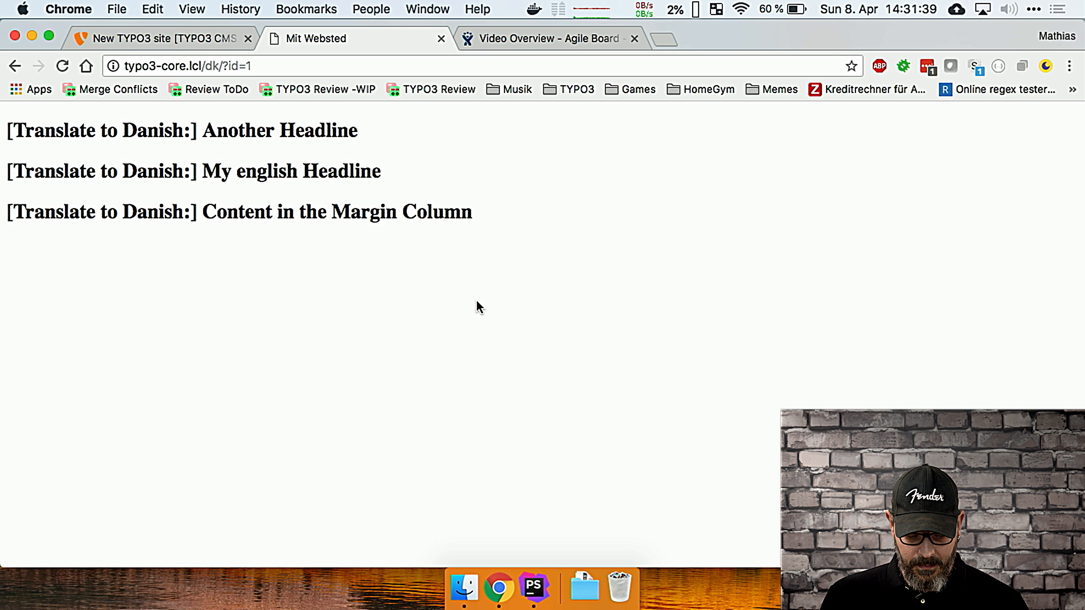
- Return to the TYPO3 backend and open the template information for My Site
left_click(166, 38)
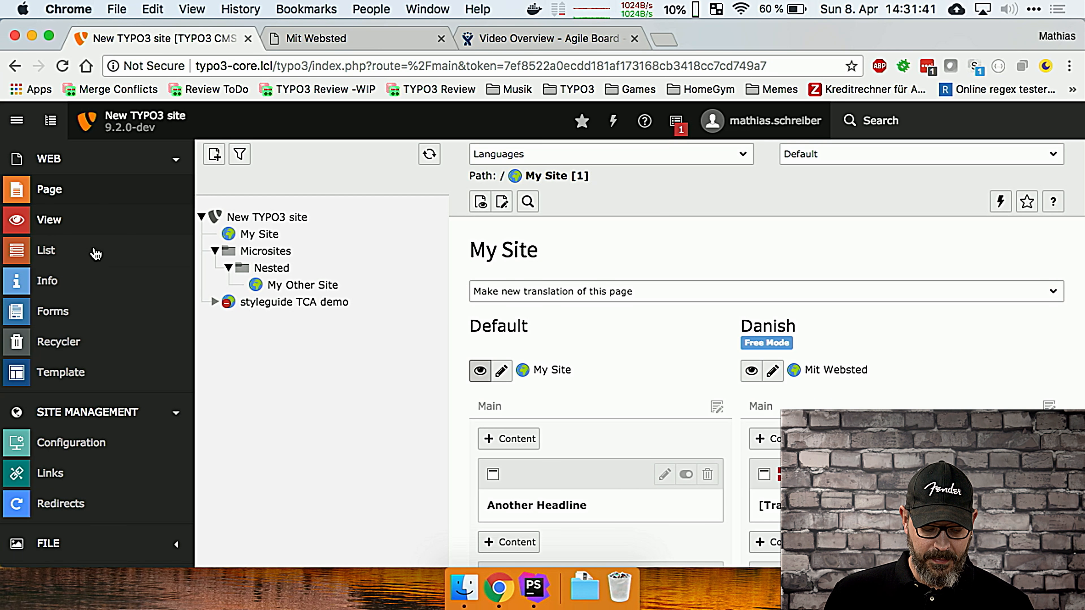
left_click(49, 372)
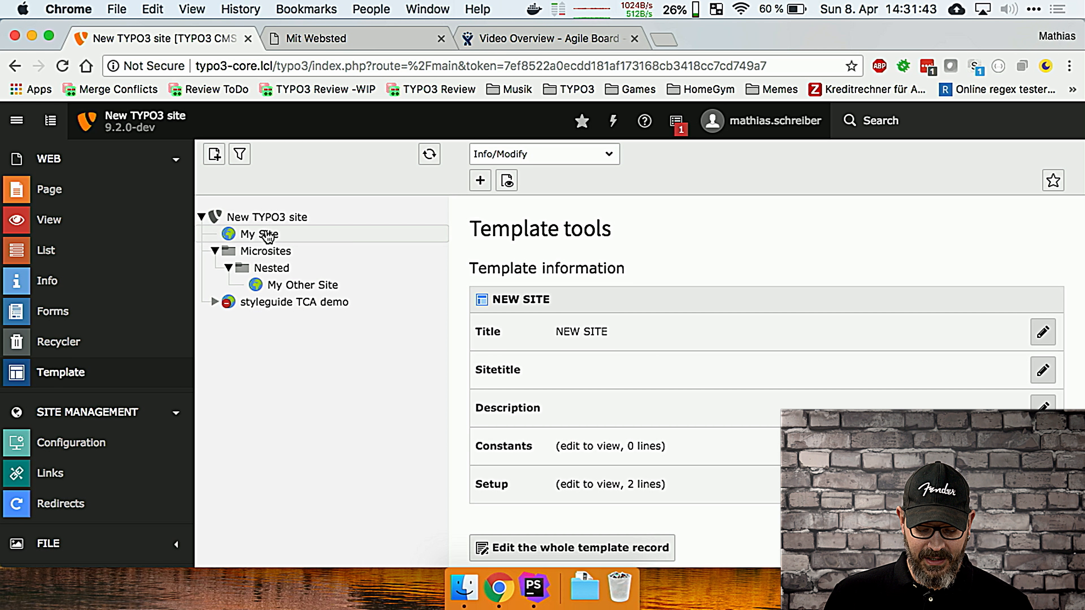
left_click(811, 483)
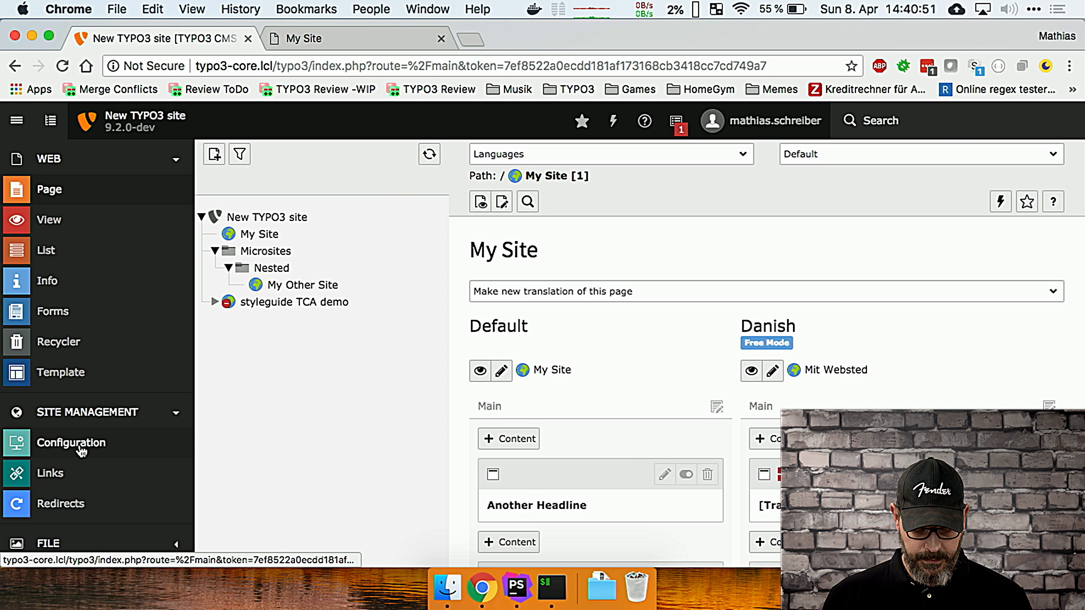
- Open the main-site configuration for editing and add German to the site's languages
left_click(81, 450)
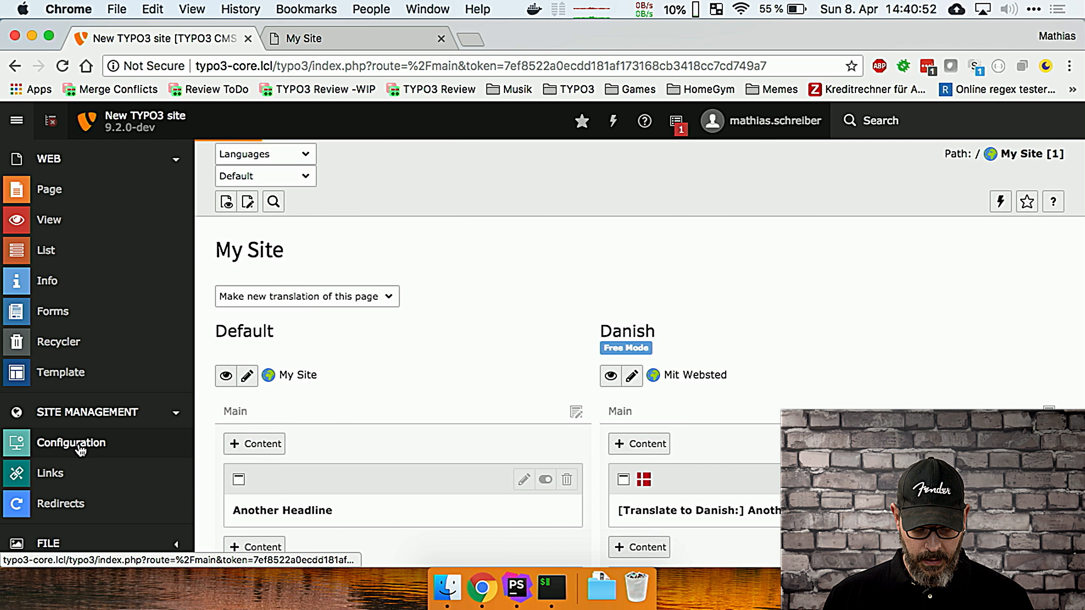
left_click(1006, 318)
left_click(299, 331)
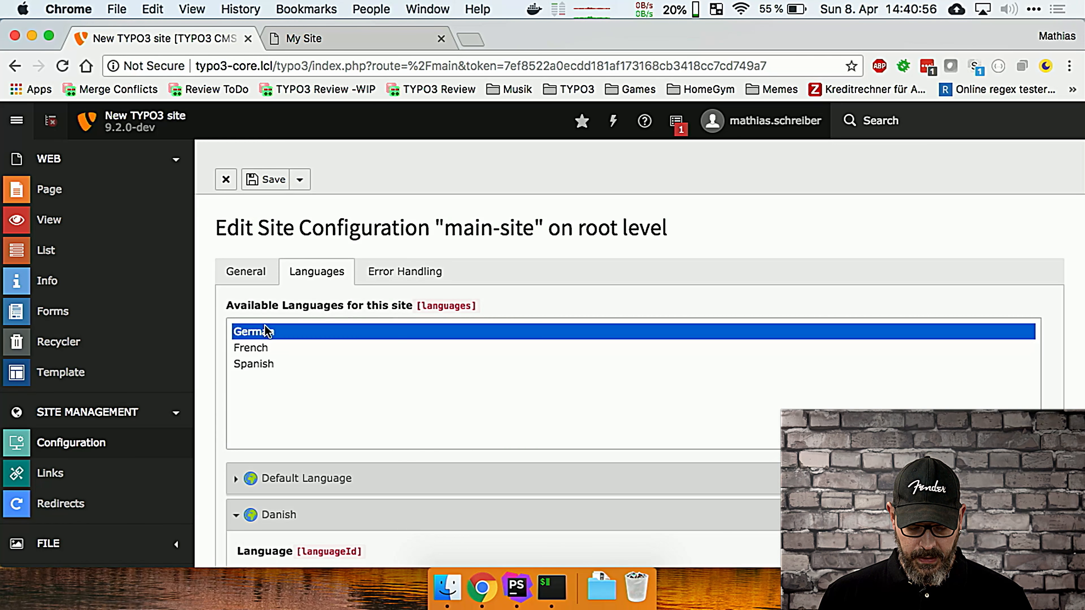
double_click(266, 331)
left_click(233, 519)
- Set the German language entry's locale to de_DE.UTF-8
scroll(233, 524, "down", 10)
scroll(234, 523, "down", 1)
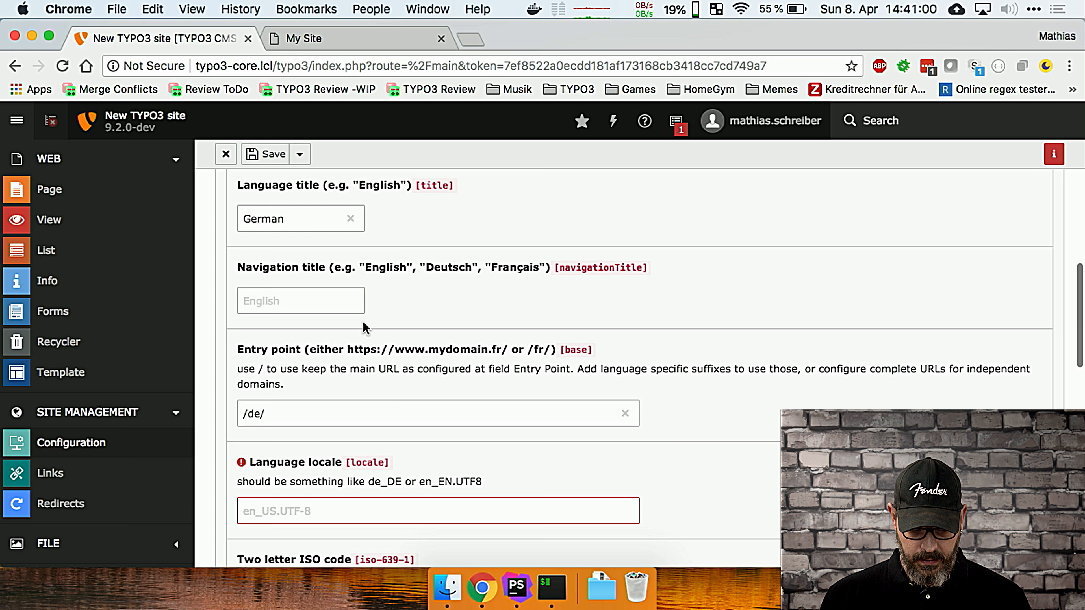
scroll(429, 254, "up", 5)
scroll(430, 259, "down", 4)
scroll(430, 260, "down", 2)
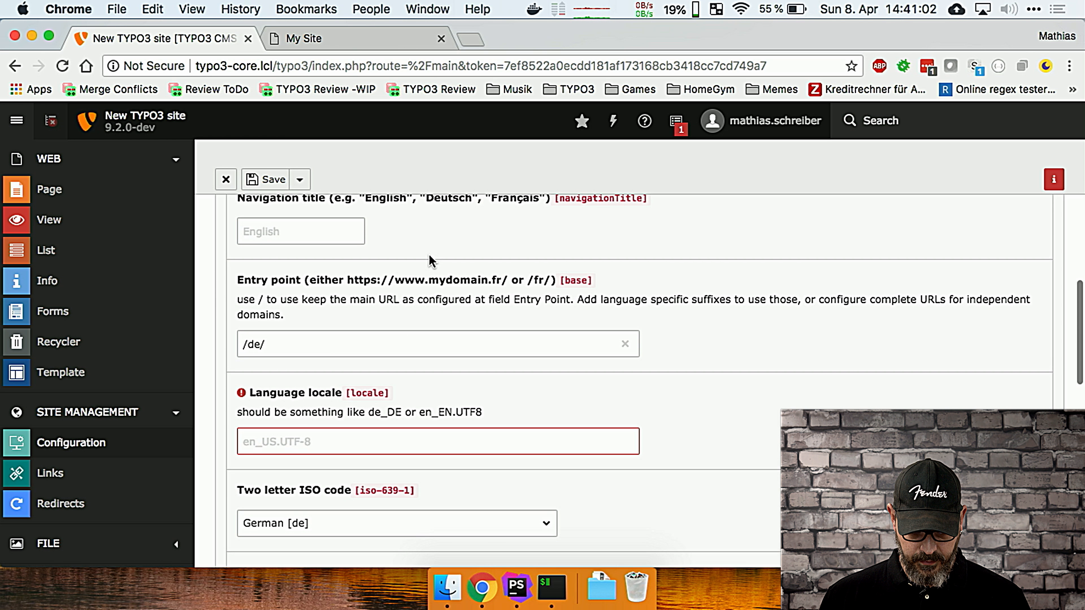
left_click(290, 440)
type("de_DE.UTF-8")
- Set the German entry's hreflang language tag to de-DE and its text direction to Left to Right [ltr]
scroll(423, 461, "down", 5)
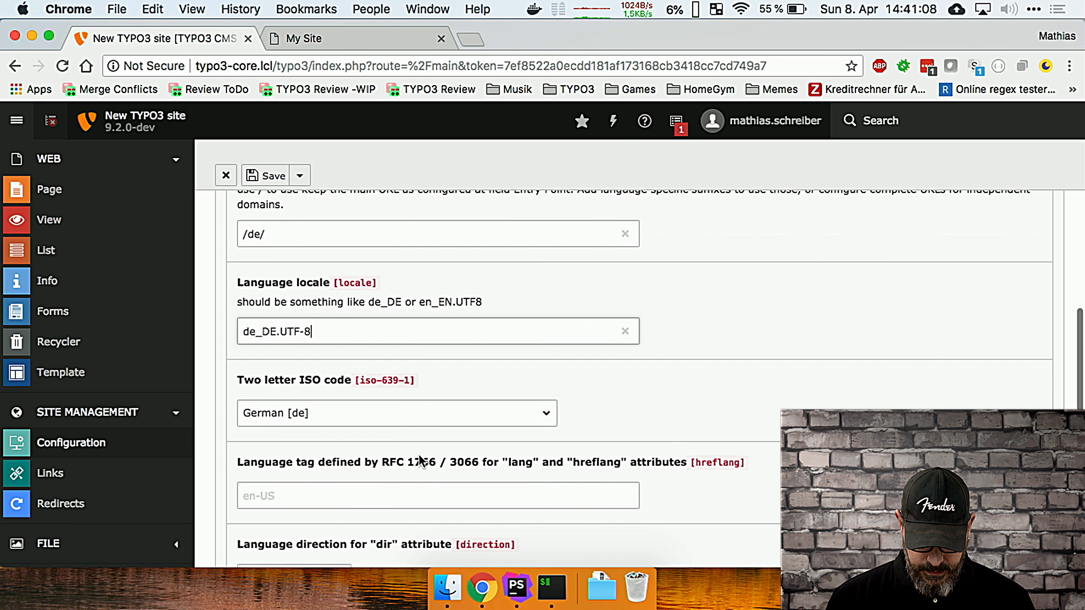
left_click(303, 441)
type("de-DE")
left_click(283, 518)
left_click(282, 534)
- Choose German [de] as the language key for XLF files in the German entry
scroll(647, 470, "down", 6)
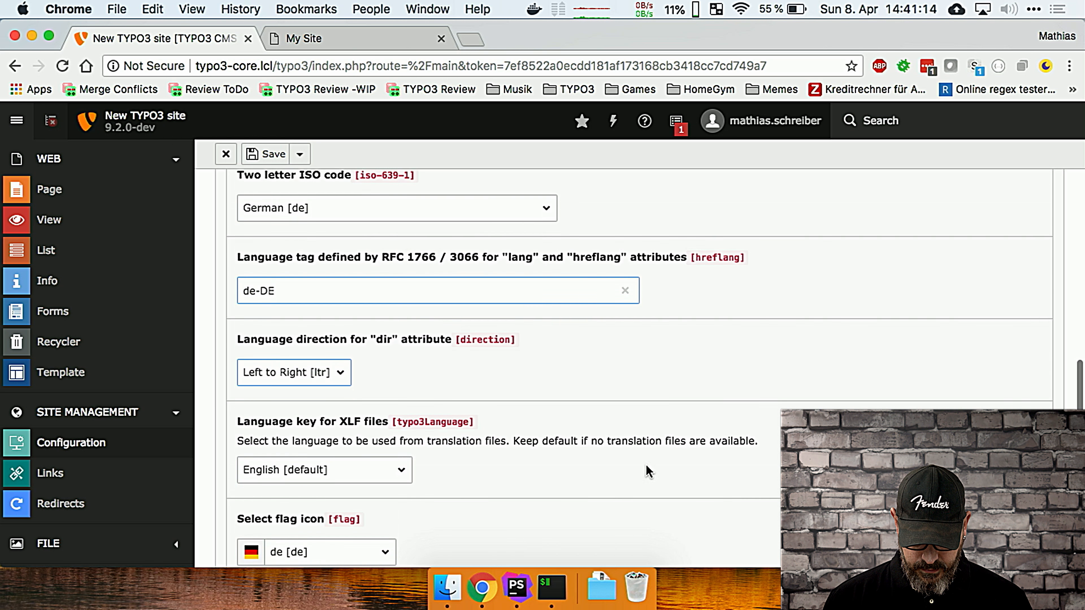
left_click(312, 338)
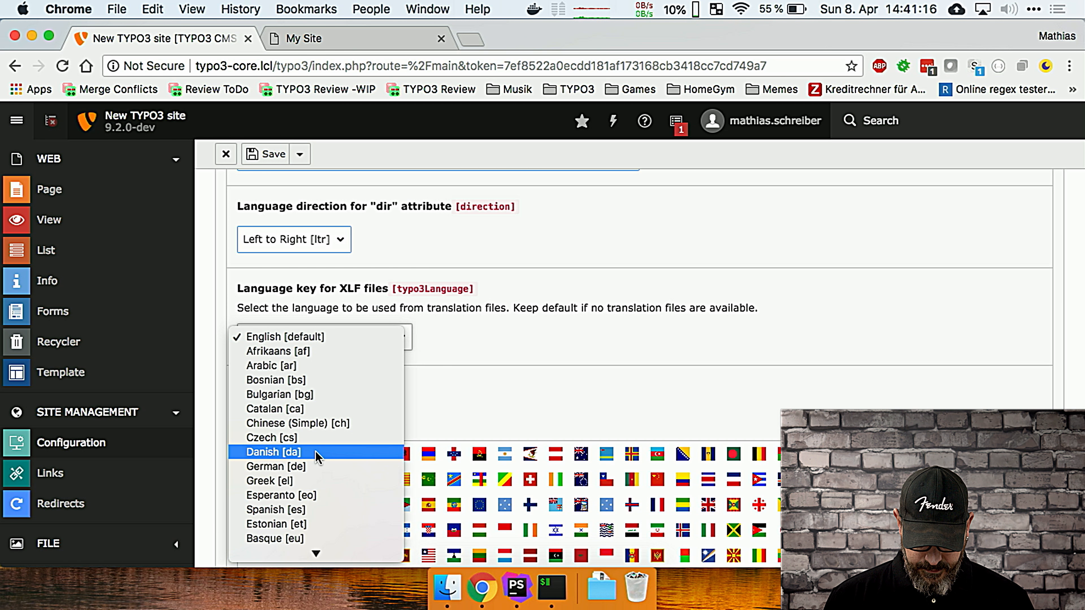
left_click(314, 467)
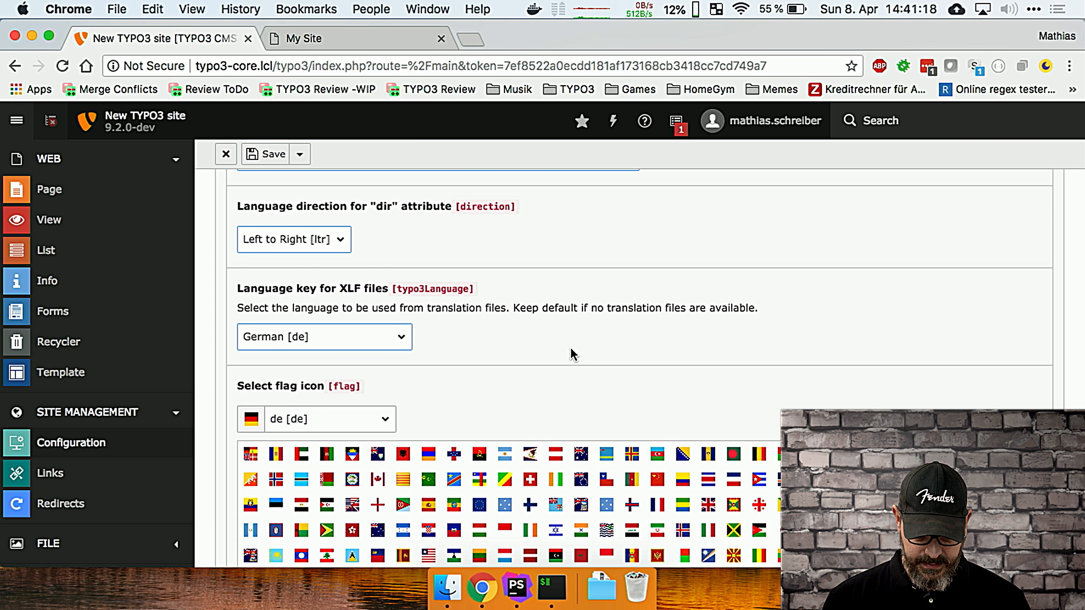
scroll(572, 367, "up", 10)
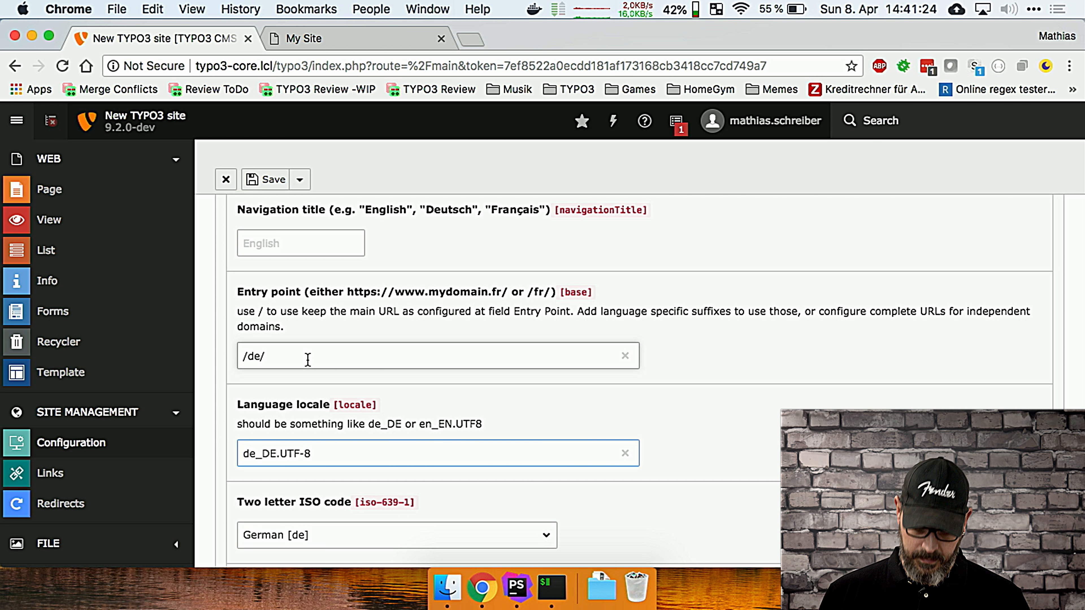
key("super+a")
type("http://de.typo3-core.lcl/")
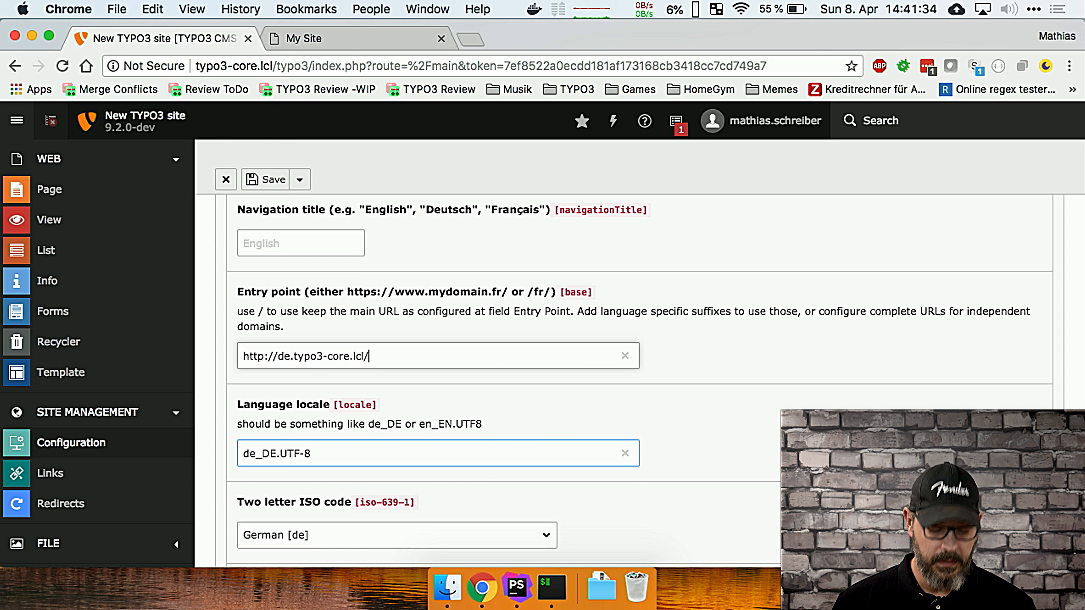
left_click(264, 181)
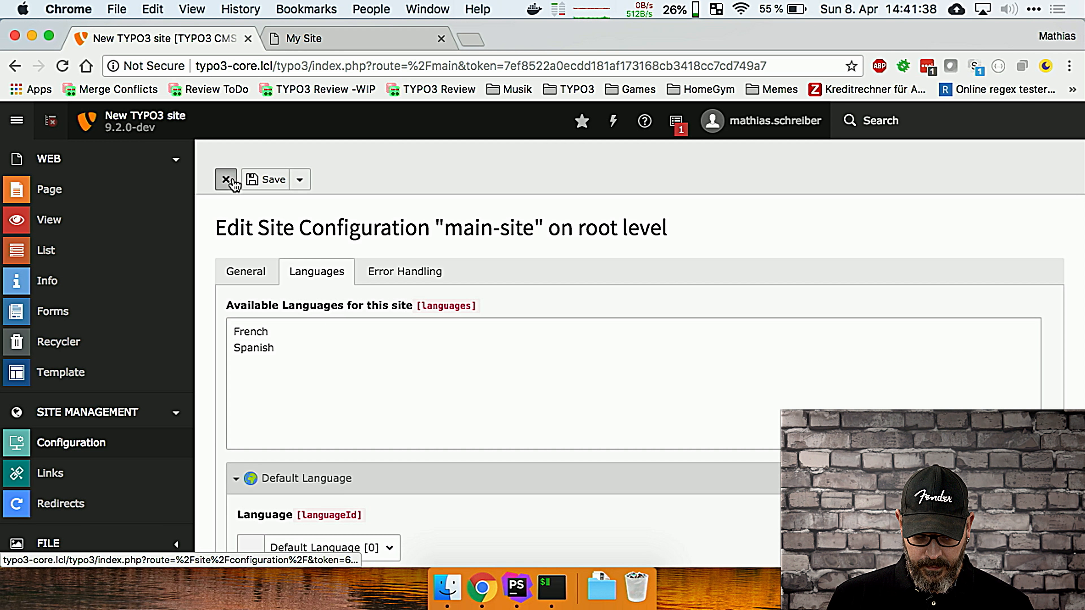
- Close the site configuration form and create a German translation of the My Site page
left_click(230, 179)
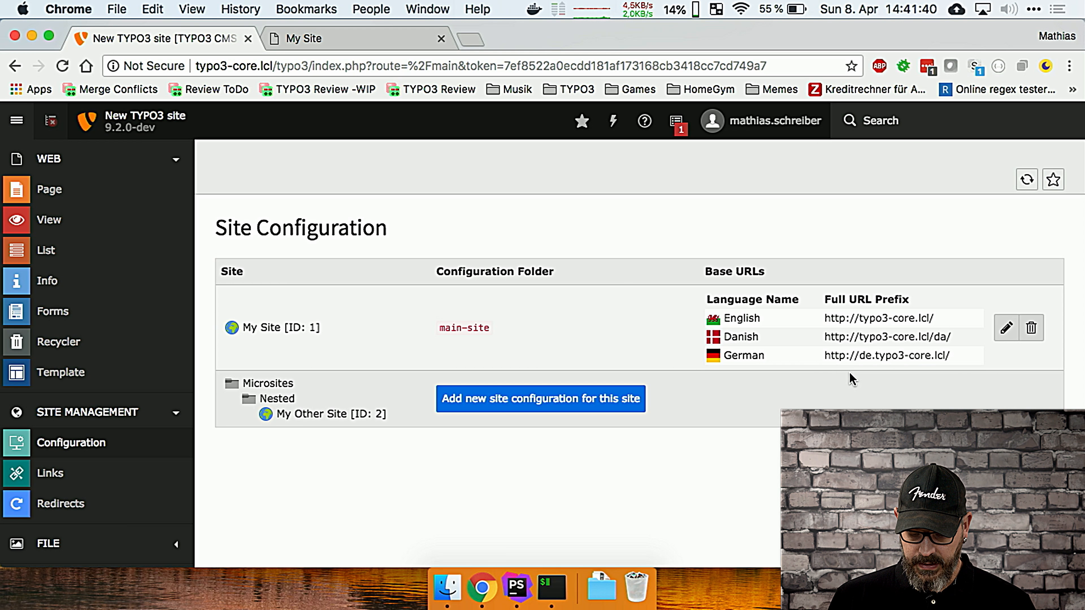
left_click(91, 188)
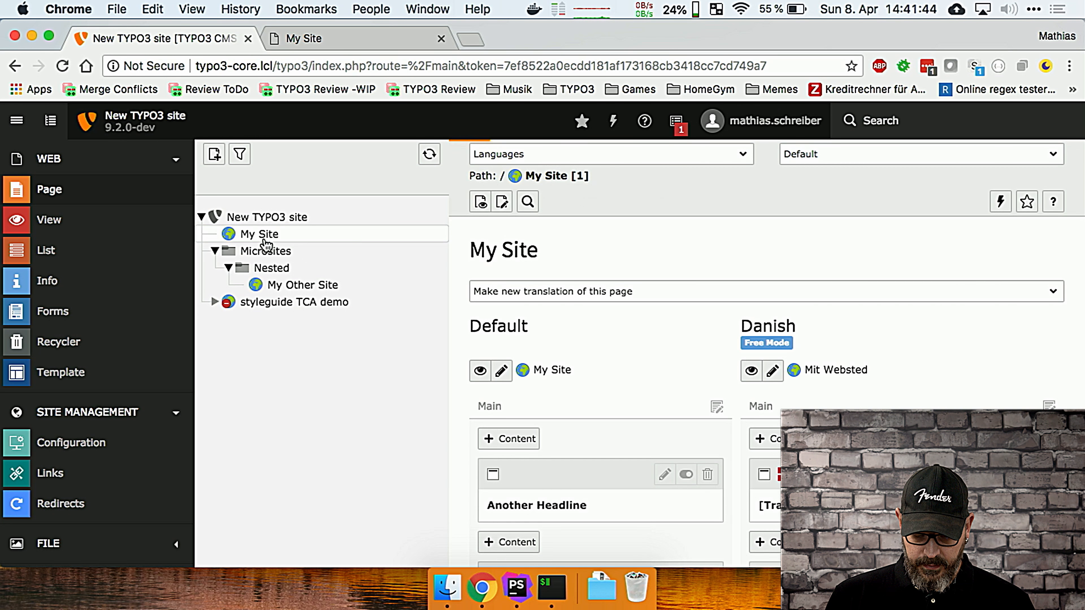
left_click(610, 290)
left_click(537, 307)
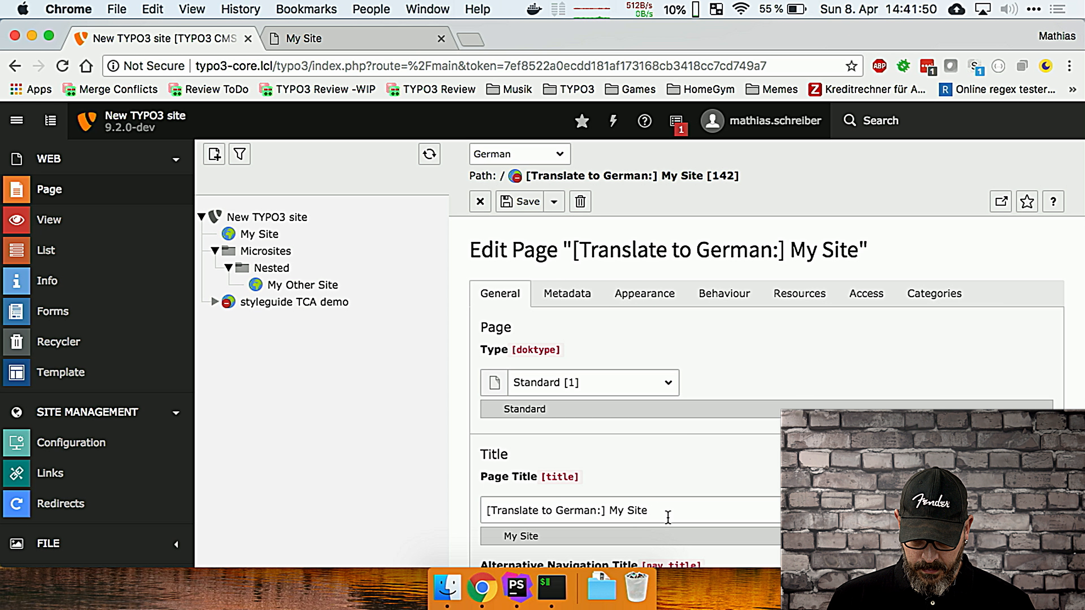
- Title the German page Meine Seite, clear its Disable option, and save and close it
left_click_drag(666, 515, 442, 487)
type("Meine Se")
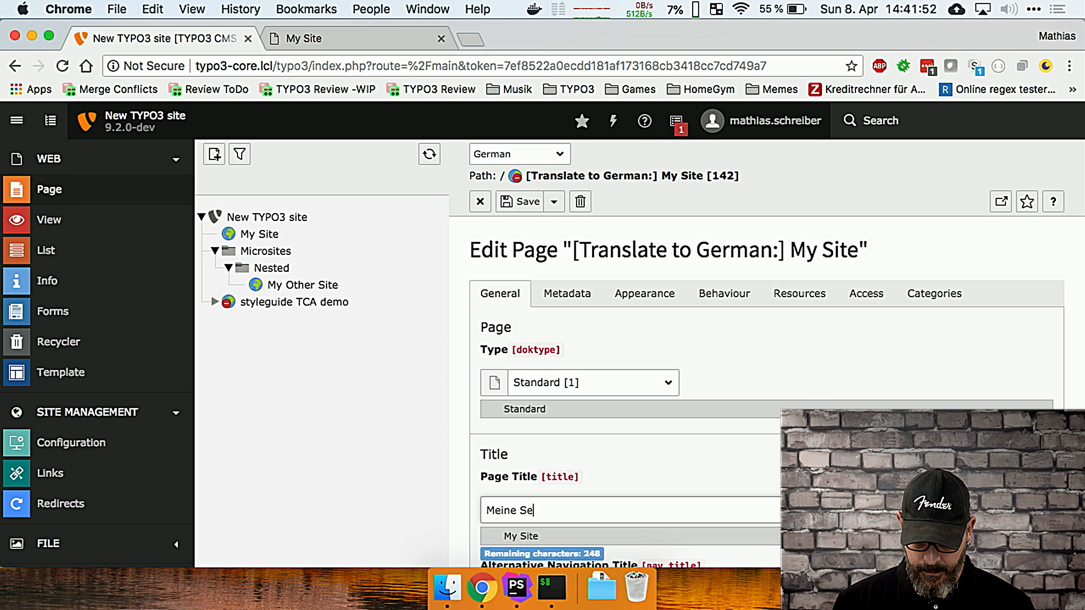
left_click(879, 293)
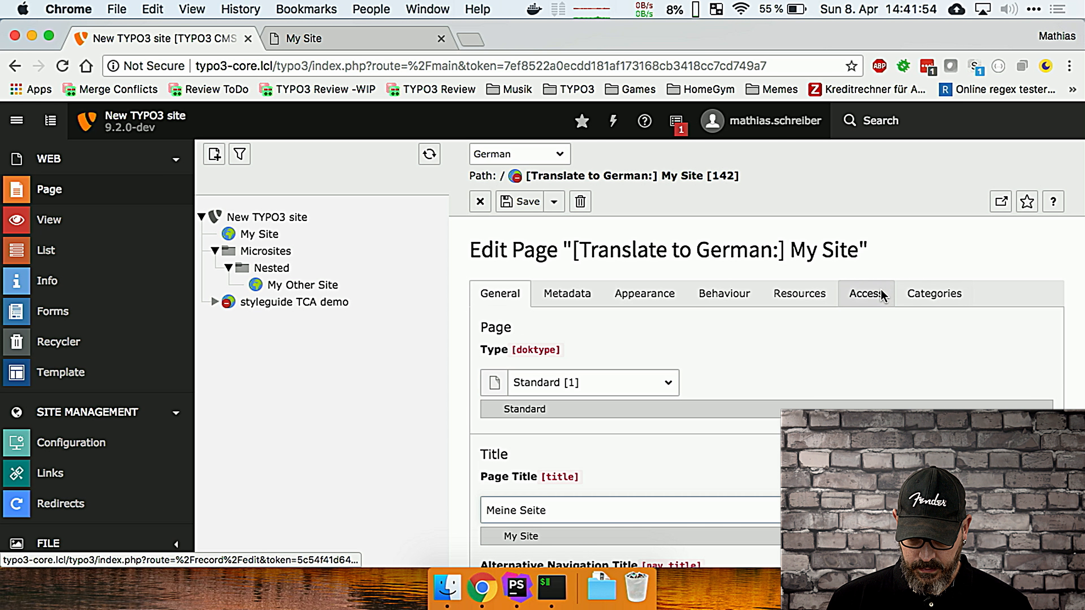
left_click(536, 379)
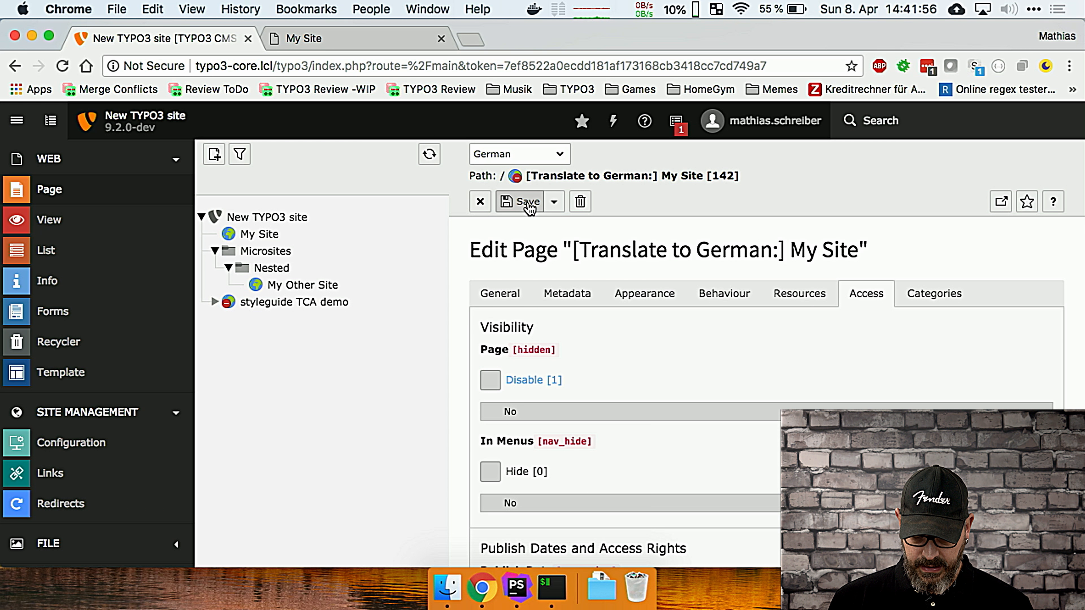
left_click(552, 204)
left_click(548, 245)
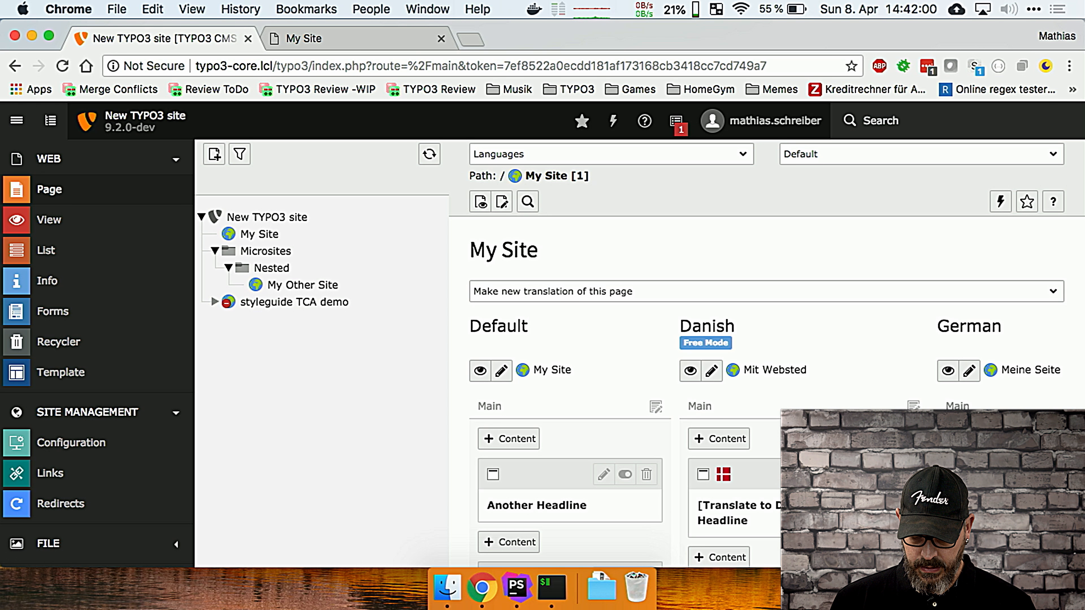
- Add a Header Only content element with the header Hallo Welt to the German Main column, saving and closing it
left_click(508, 438)
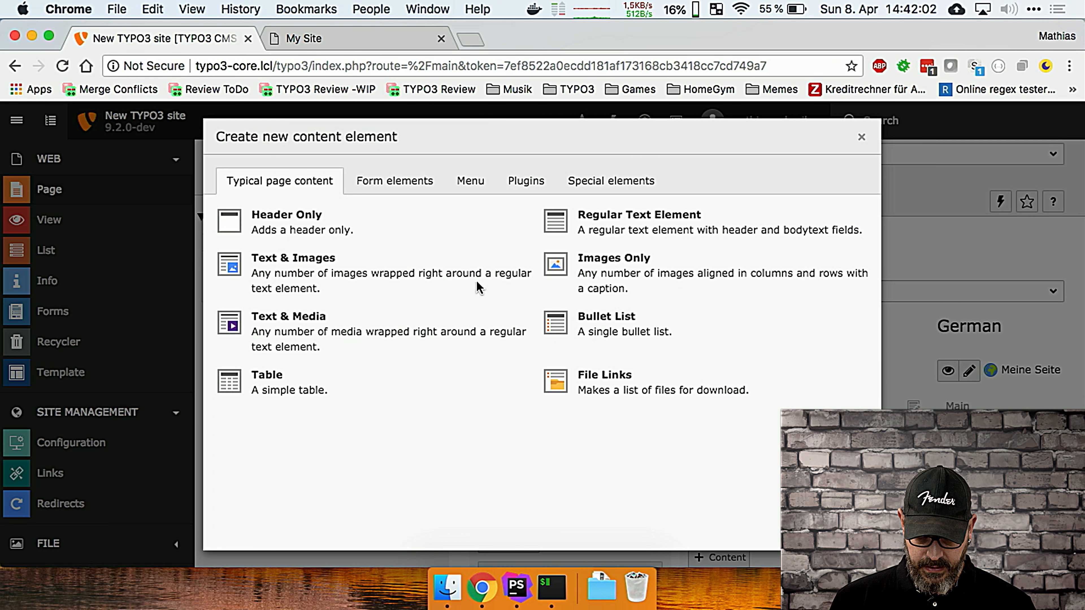
left_click(310, 229)
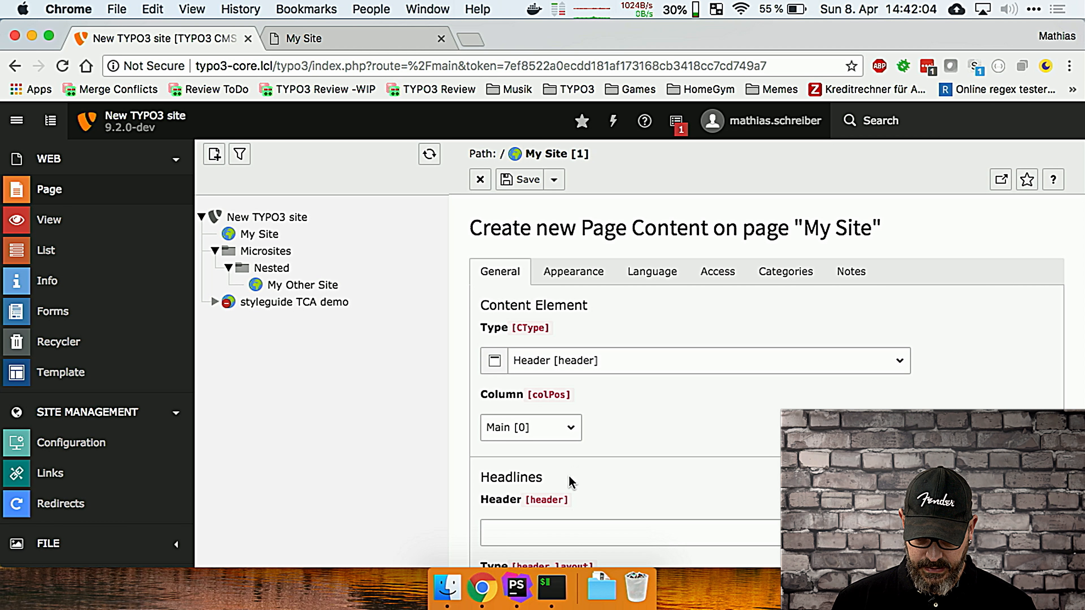
scroll(566, 482, "down", 2)
left_click(546, 465)
type("Hal")
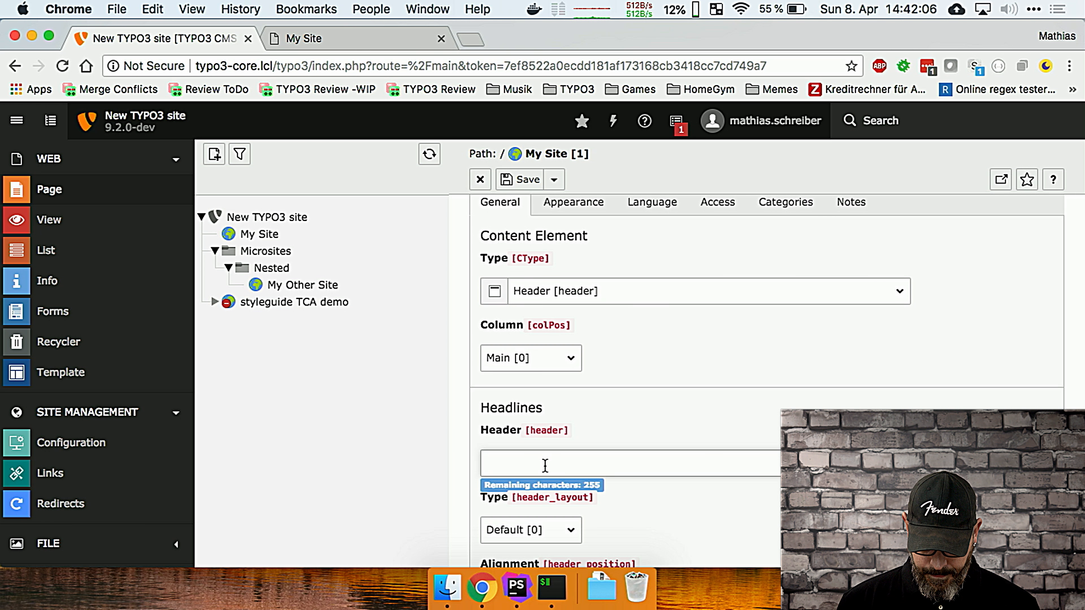
type("lo Welt")
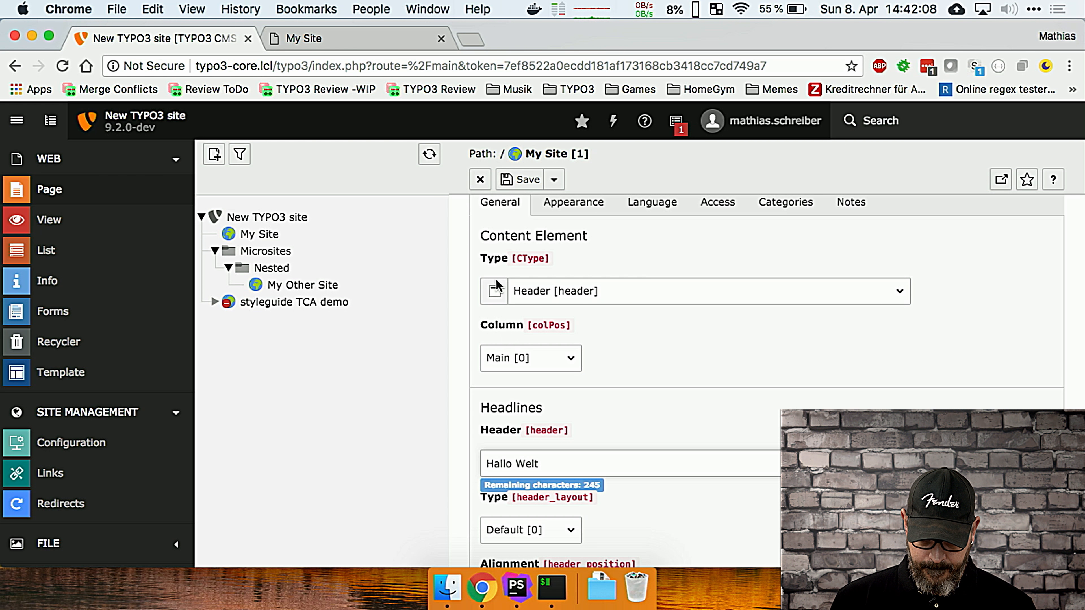
left_click(554, 179)
left_click(560, 246)
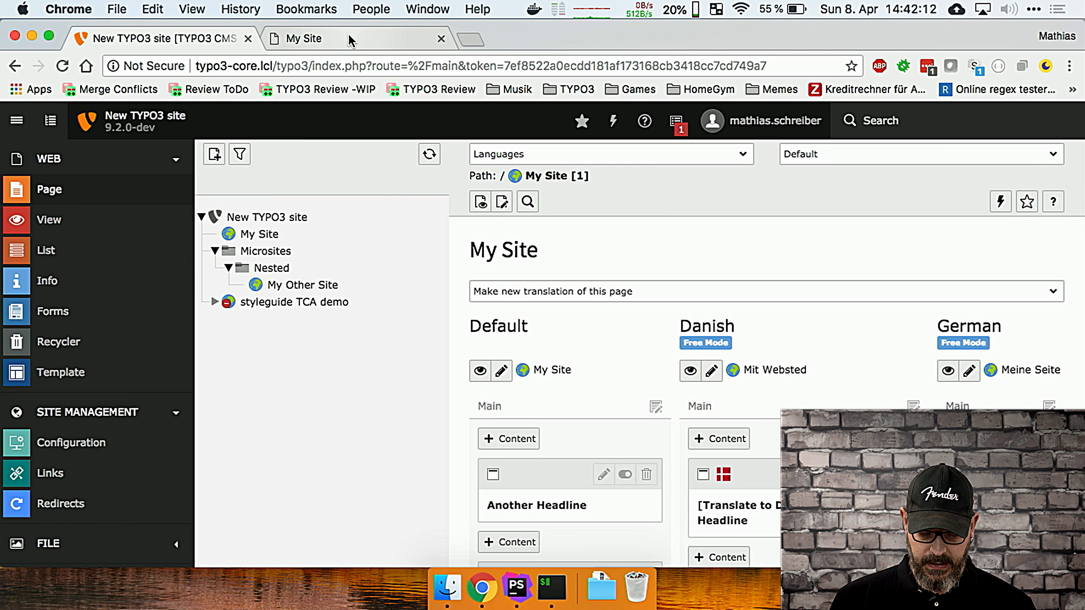
- Load the German front end at de.typo3-core.lcl in the website's browser tab
left_click(348, 33)
left_click(237, 69)
key("Return")
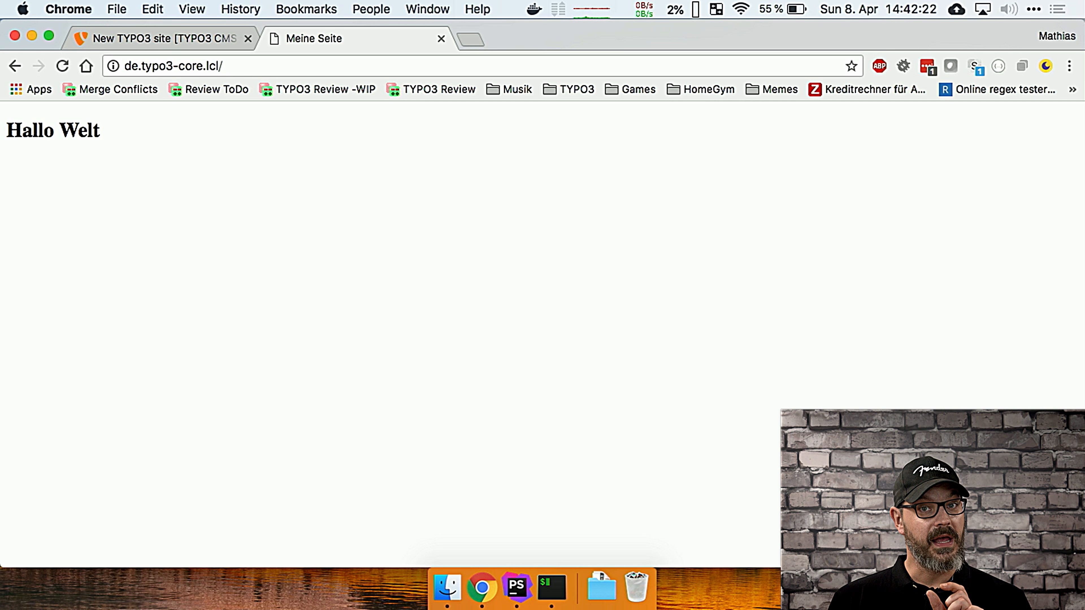
- Return to the TYPO3 backend and open the My Site configuration for editing
left_click(162, 39)
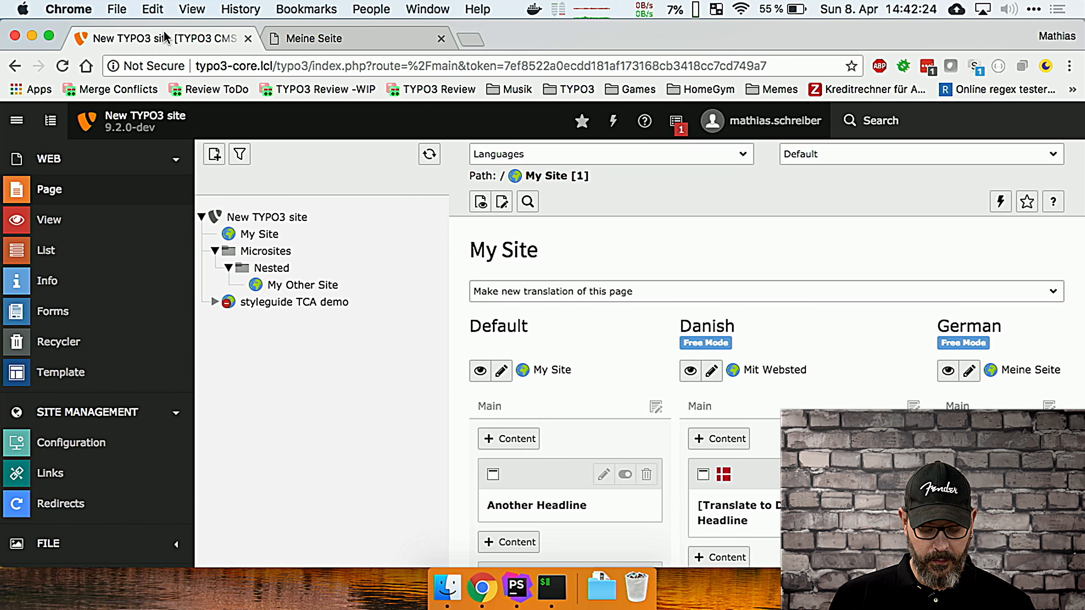
left_click(78, 436)
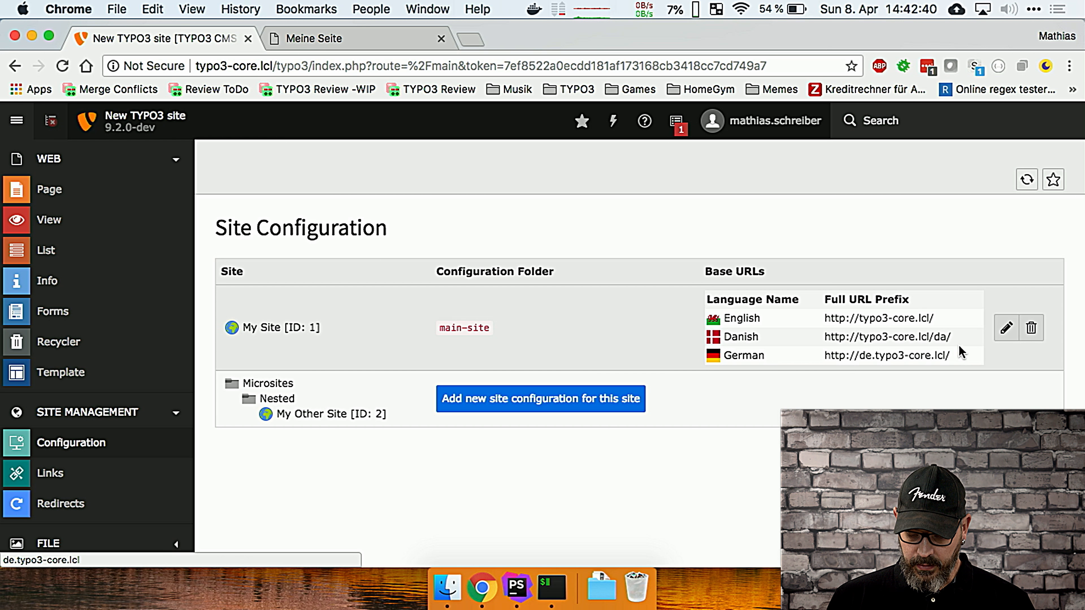
left_click(1006, 328)
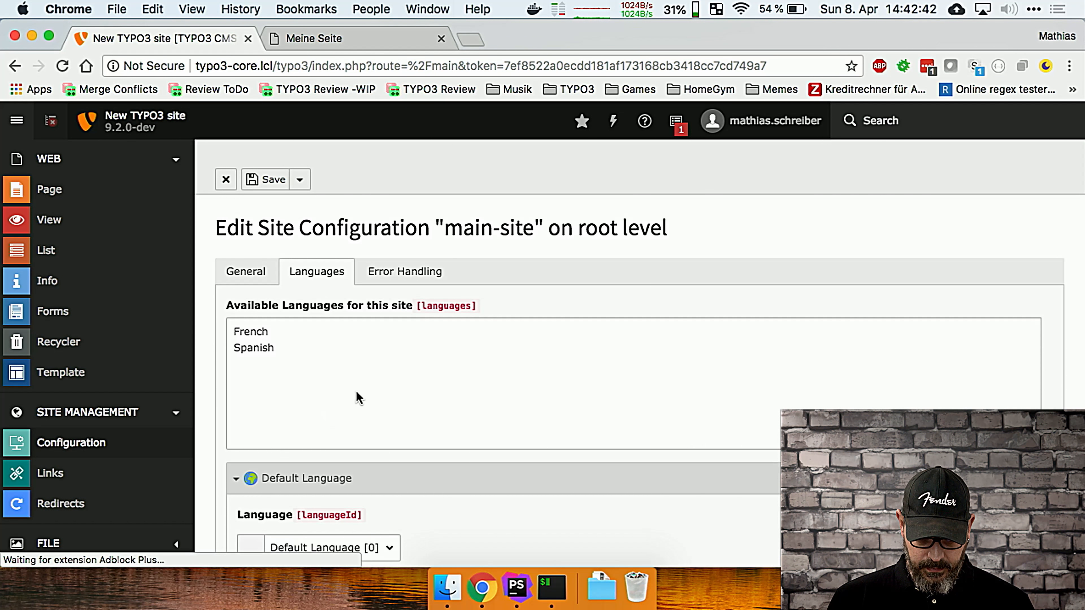
- Change the Danish language entry point to /dk/ and save and close the site configuration
scroll(359, 360, "down", 10)
scroll(359, 359, "down", 15)
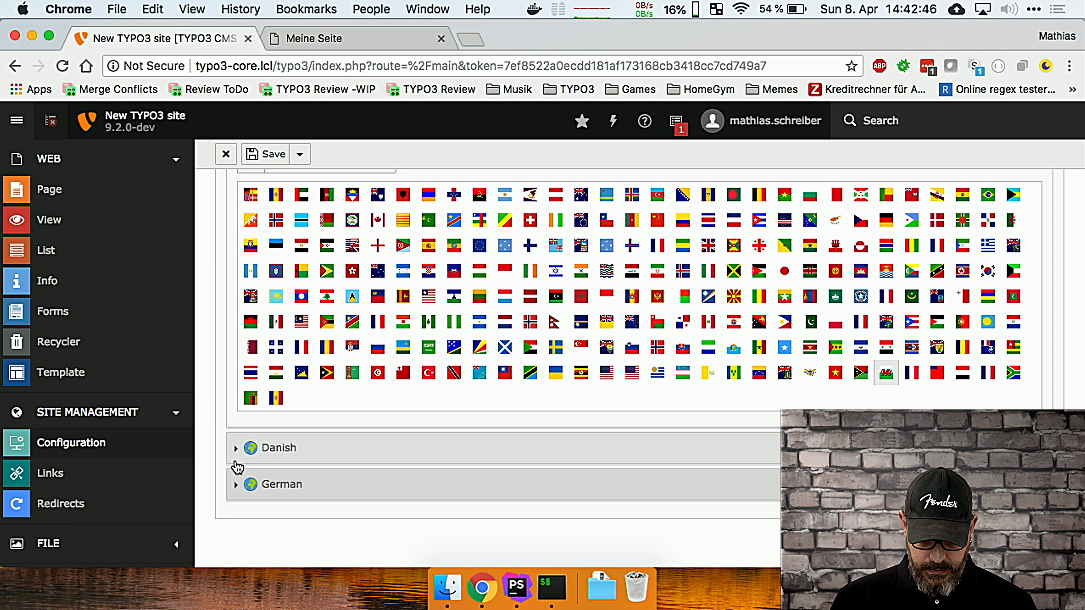
left_click(235, 446)
scroll(235, 452, "down", 2)
scroll(234, 453, "down", 12)
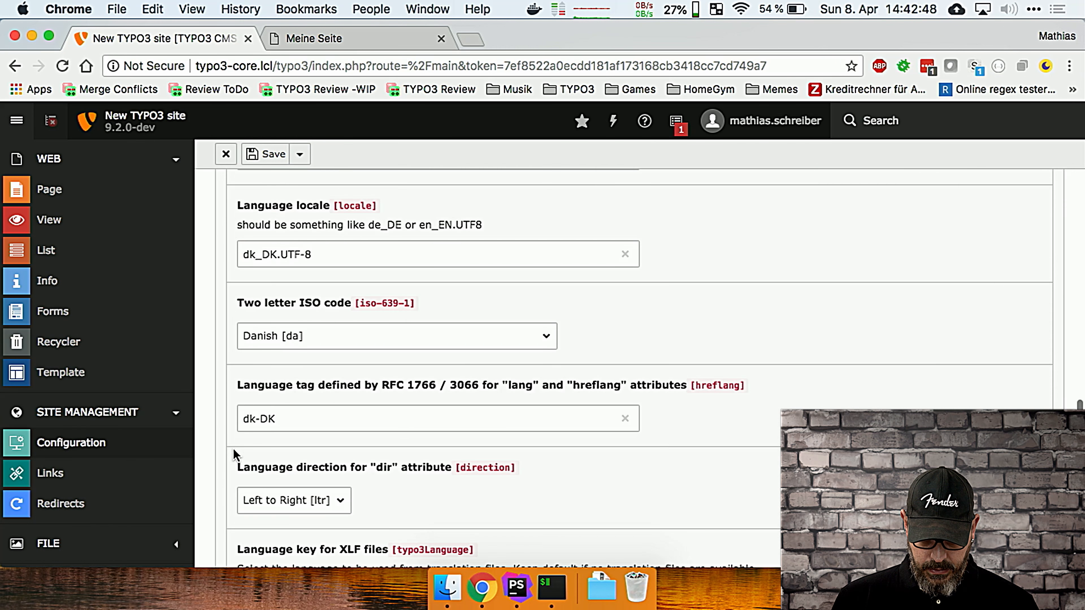
scroll(244, 419, "up", 4)
left_click(258, 362)
key("BackSpace")
type("k")
left_click(298, 182)
left_click(300, 204)
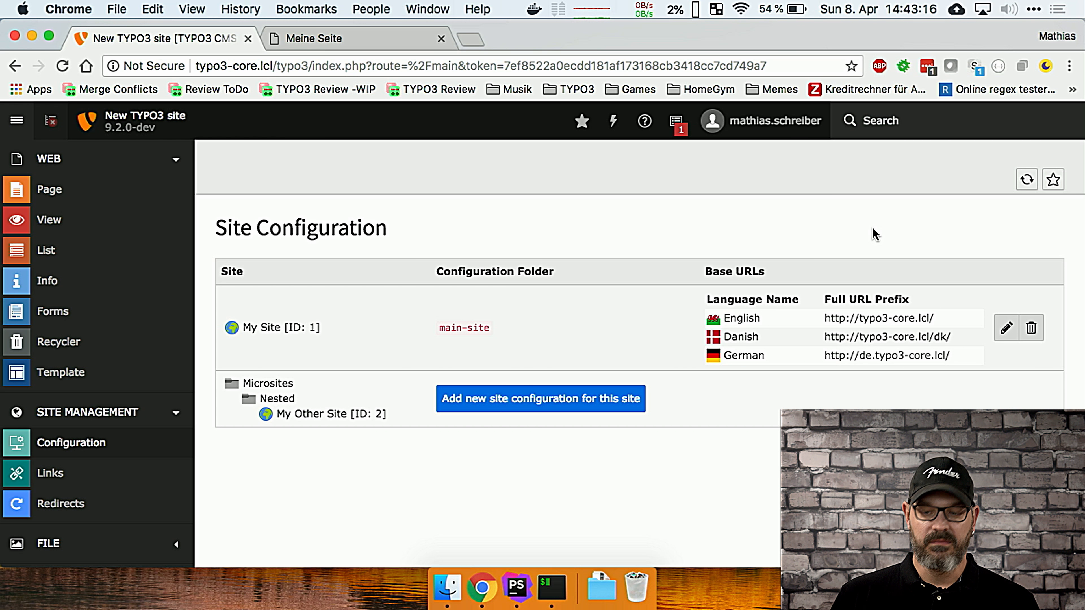
- Reopen the My Site configuration, switch to PhpStorm, and reduce its workspace to the project tree with both open files closed
left_click(1005, 329)
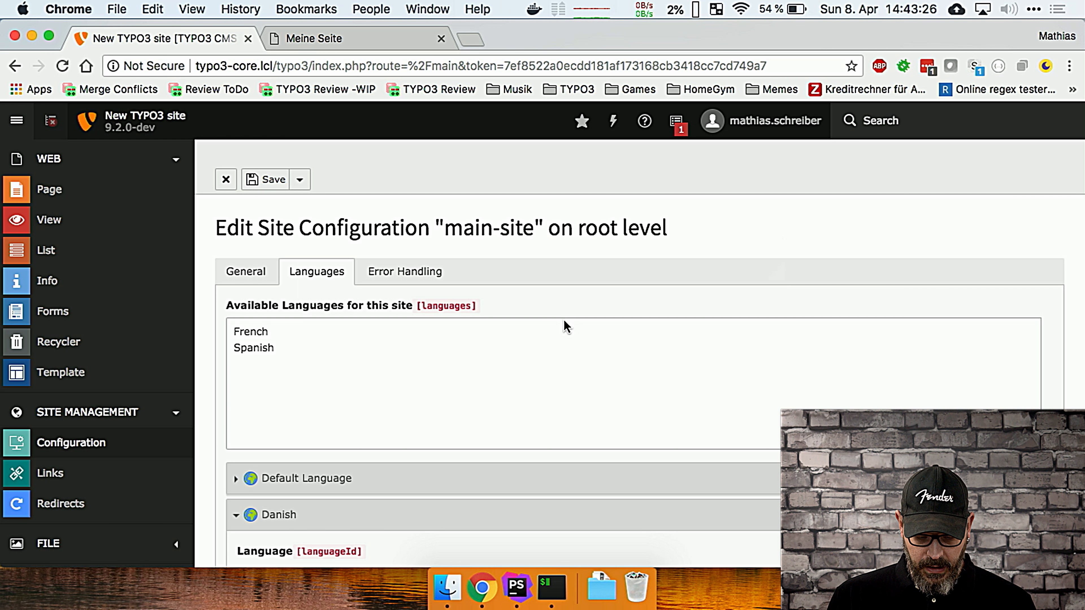
key("super+Tab")
key("super+Tab")
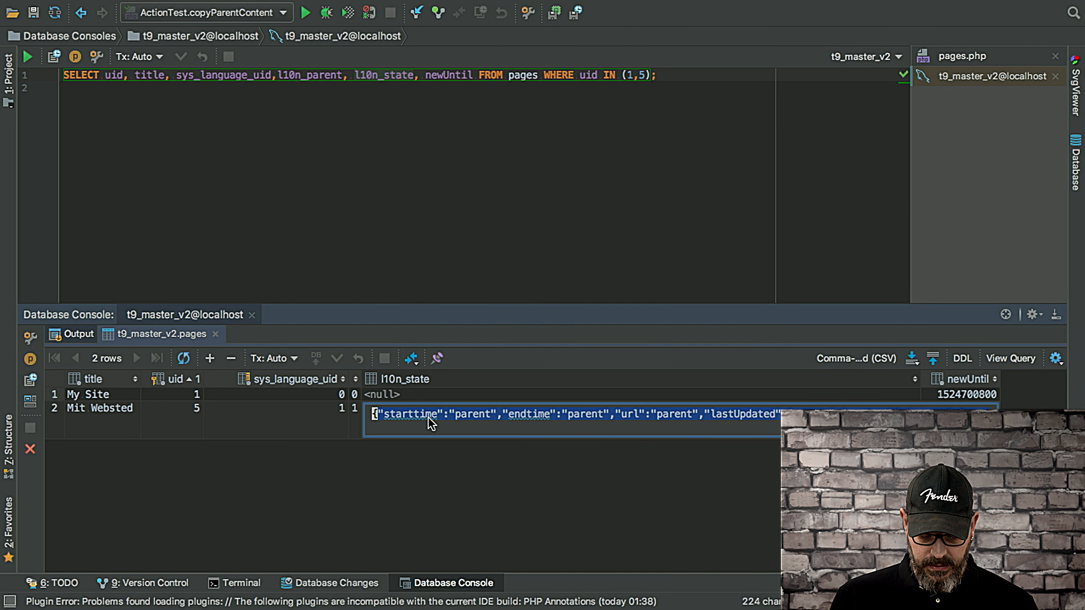
left_click(449, 582)
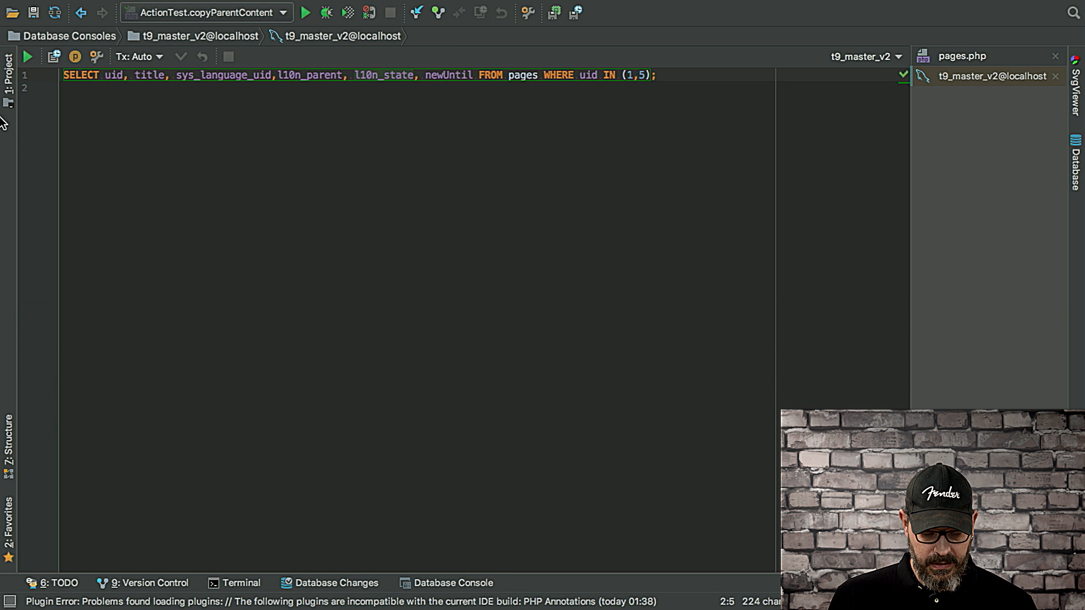
left_click(8, 68)
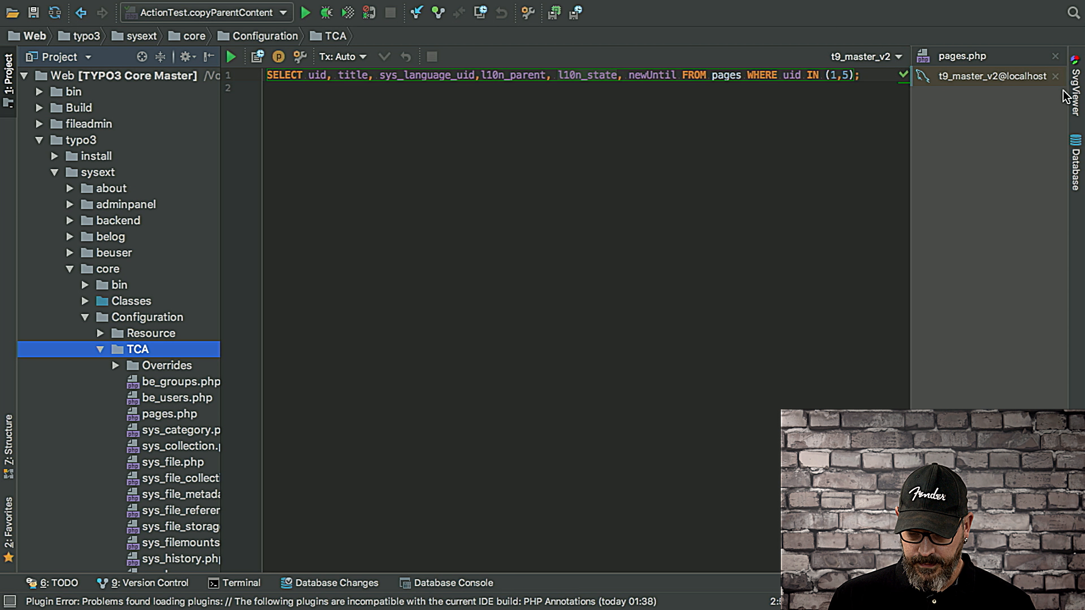
left_click(1055, 76)
left_click(1055, 56)
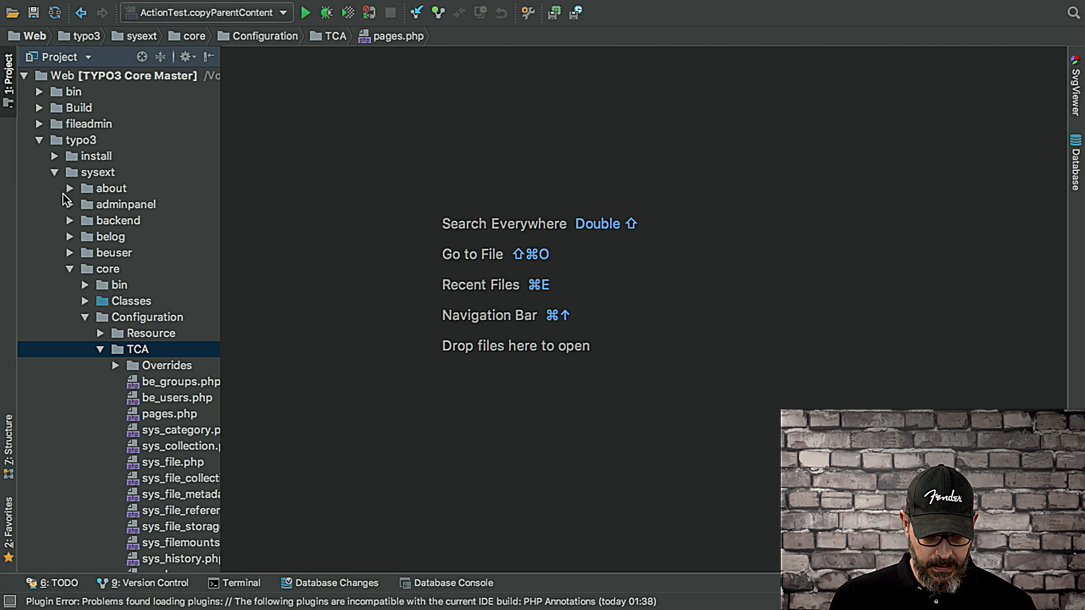
- Open config.yaml from typo3conf/sites/main-site and examine its language and error handling entries
left_click(39, 140)
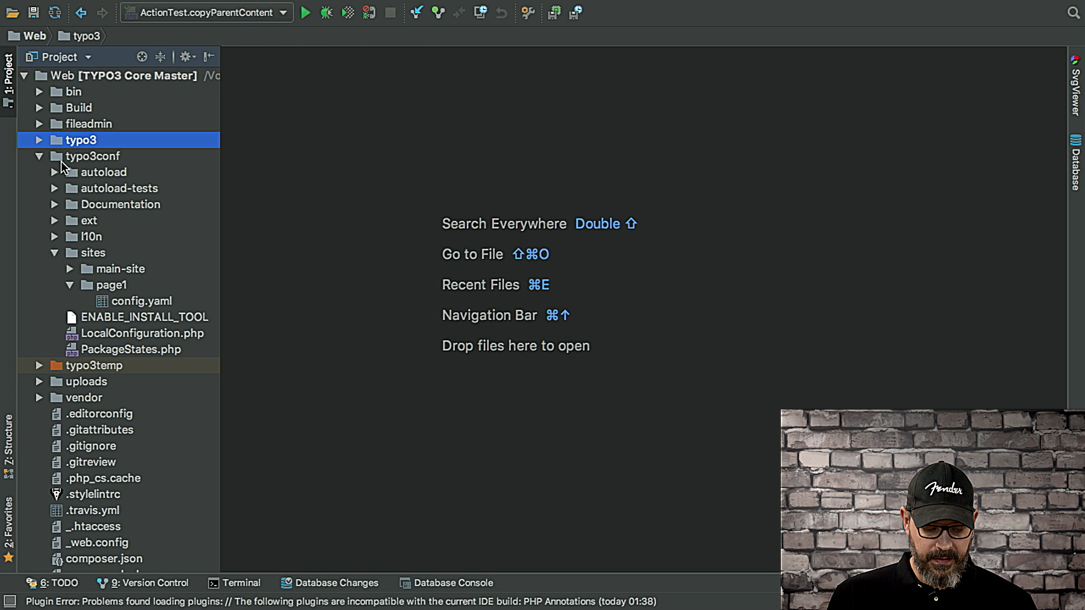
left_click(92, 253)
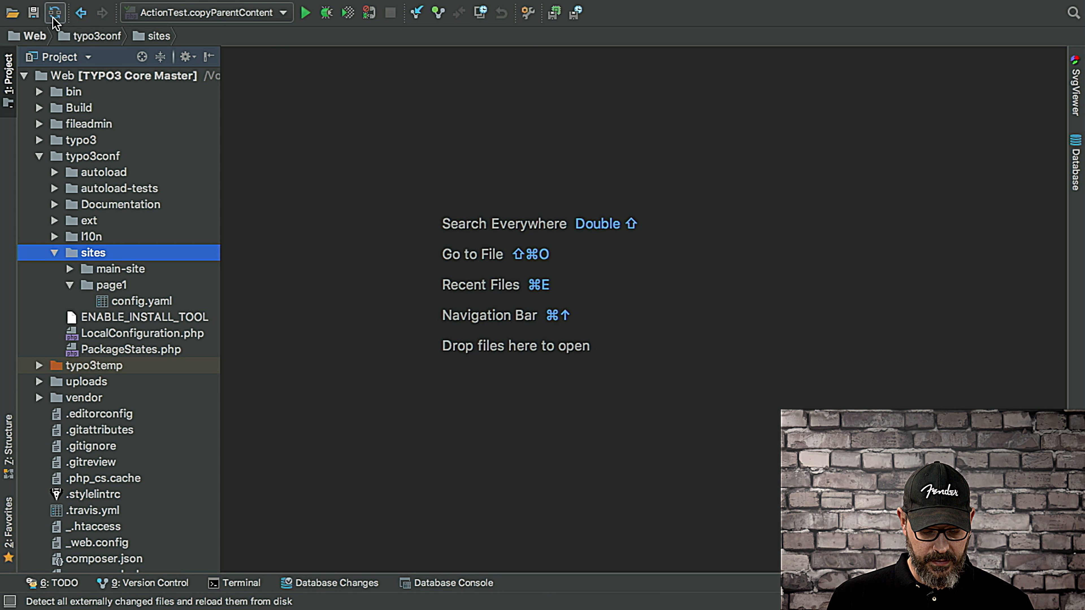
left_click(69, 268)
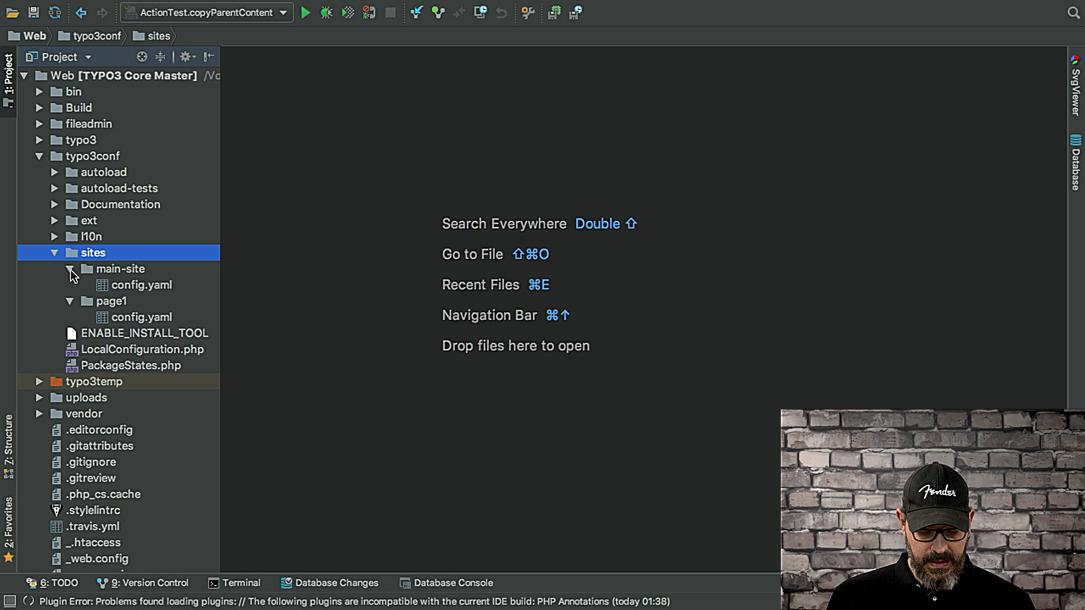
double_click(153, 288)
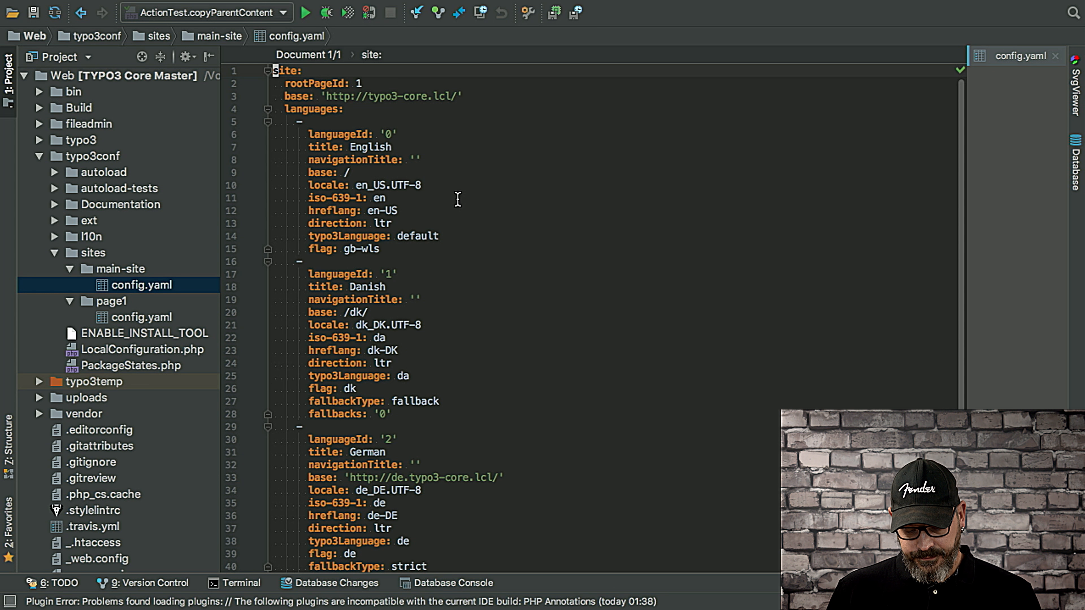
scroll(457, 199, "down", 5)
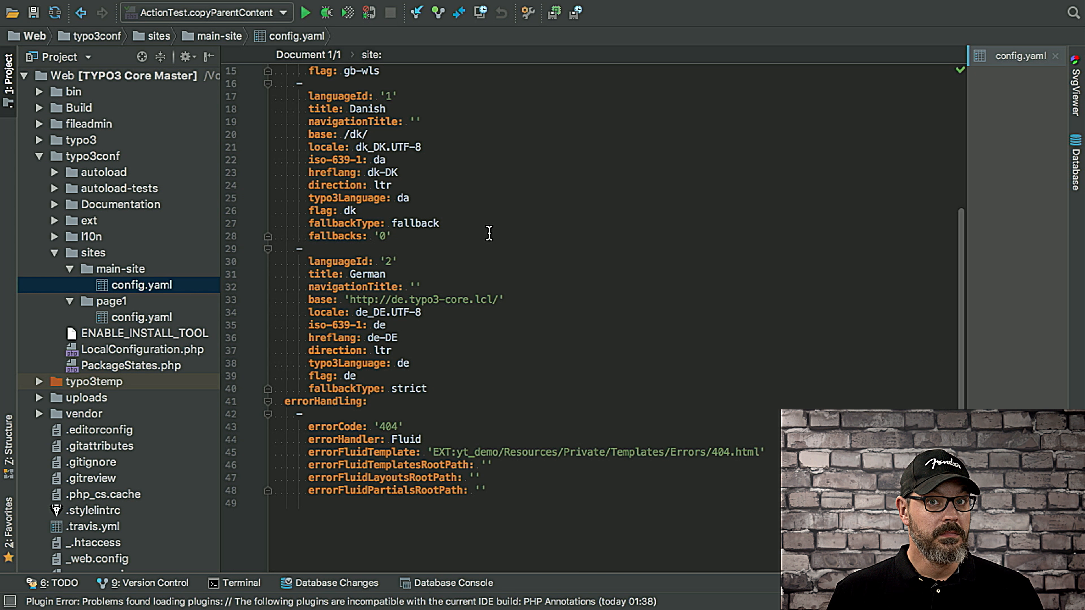
- Switch back to Chrome and examine the 404 entry's error handler and Fluid template path in the site configuration
key("super+Tab")
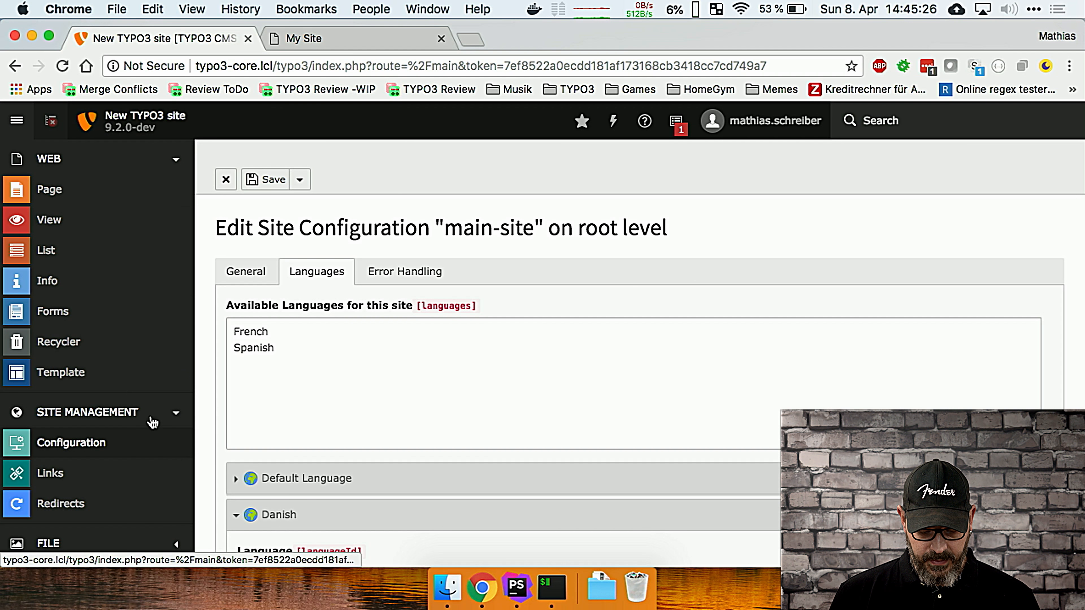
left_click(429, 272)
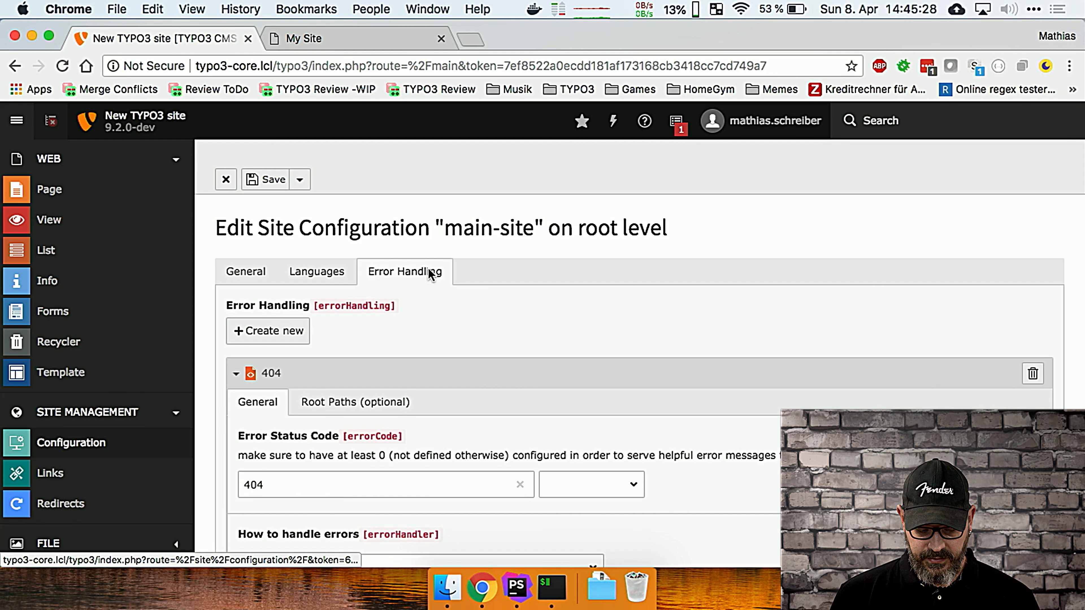
scroll(658, 363, "down", 1)
scroll(664, 361, "down", 5)
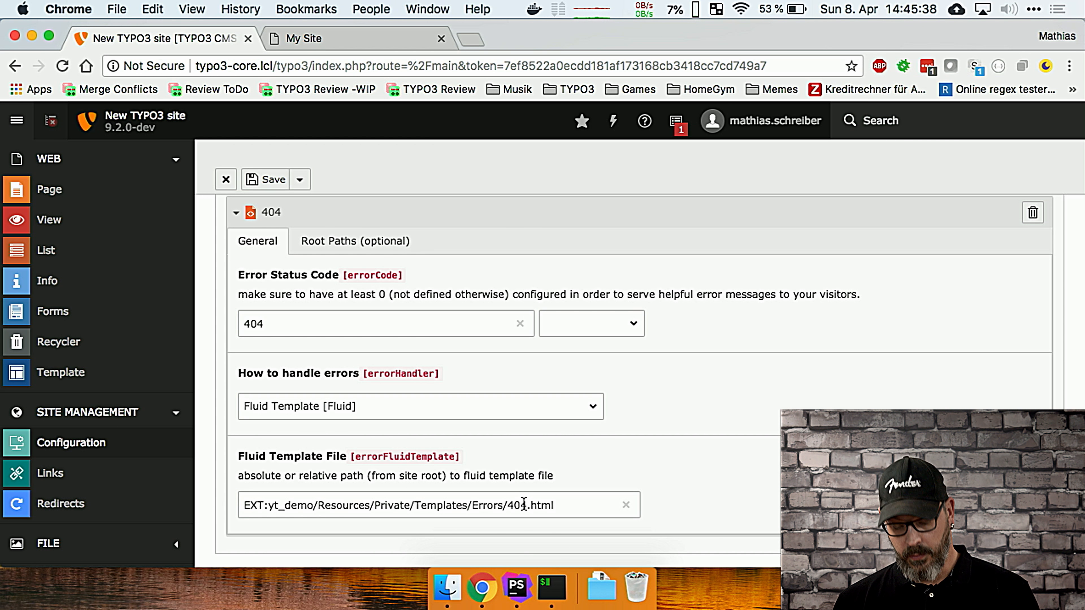
- Switch to PhpStorm, reveal the yt_demo extension's Errors template folder under typo3conf/ext, and widen the project tree
left_click(517, 585)
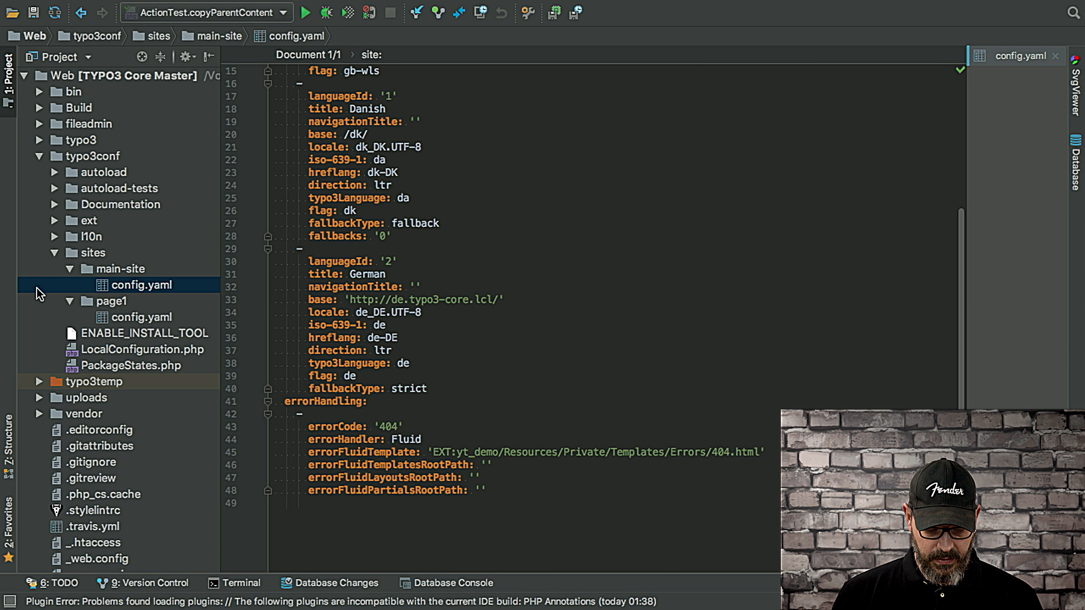
left_click(55, 221)
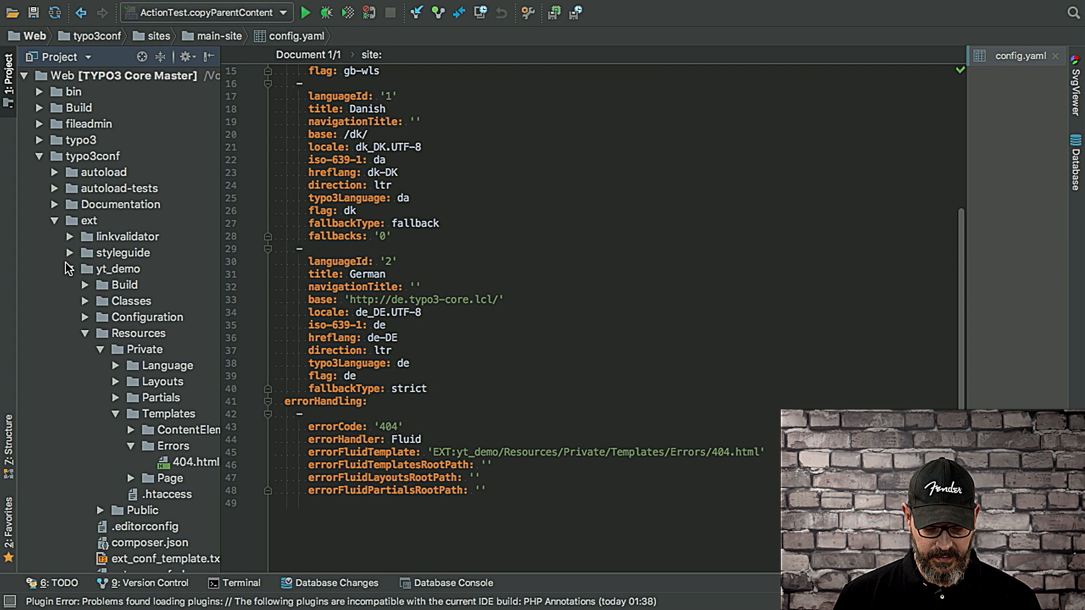
left_click_drag(220, 404, 338, 404)
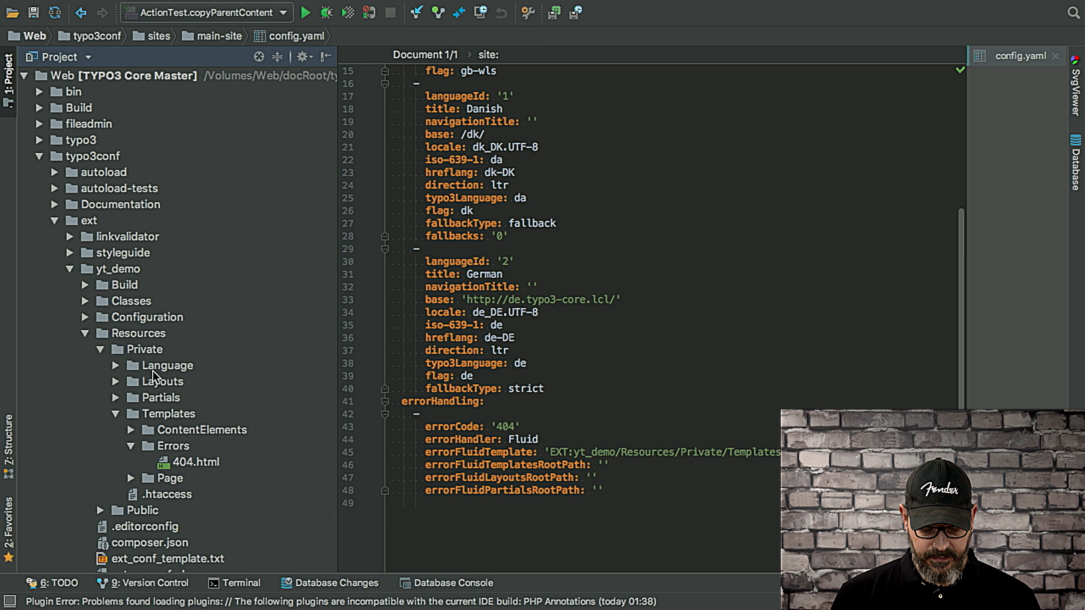
- Open the 404.html error template and switch to Chrome to view the missing page's rendered output
double_click(188, 460)
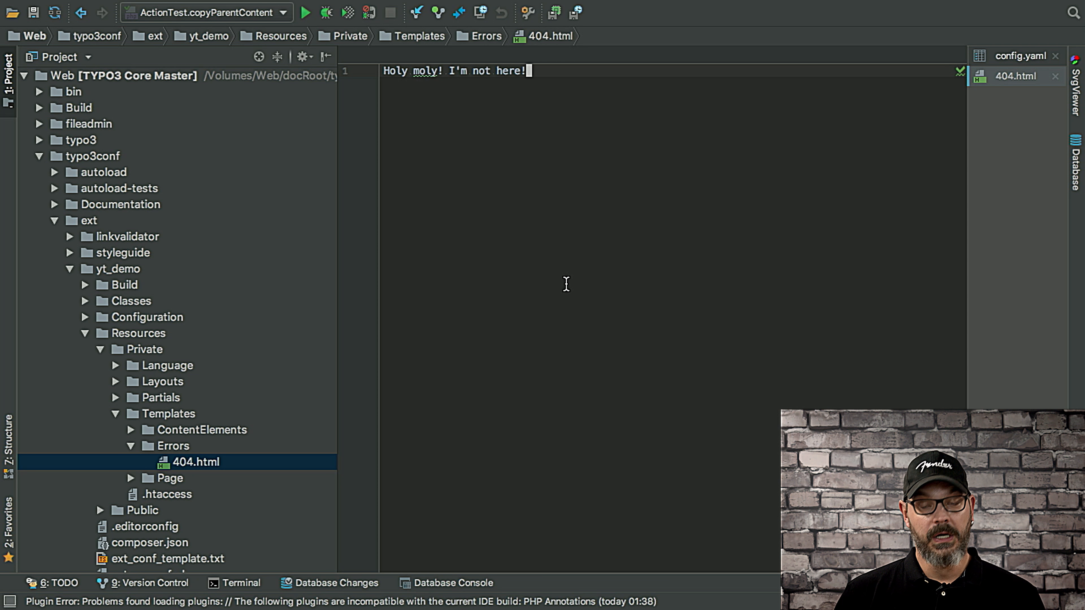
key("super+Tab")
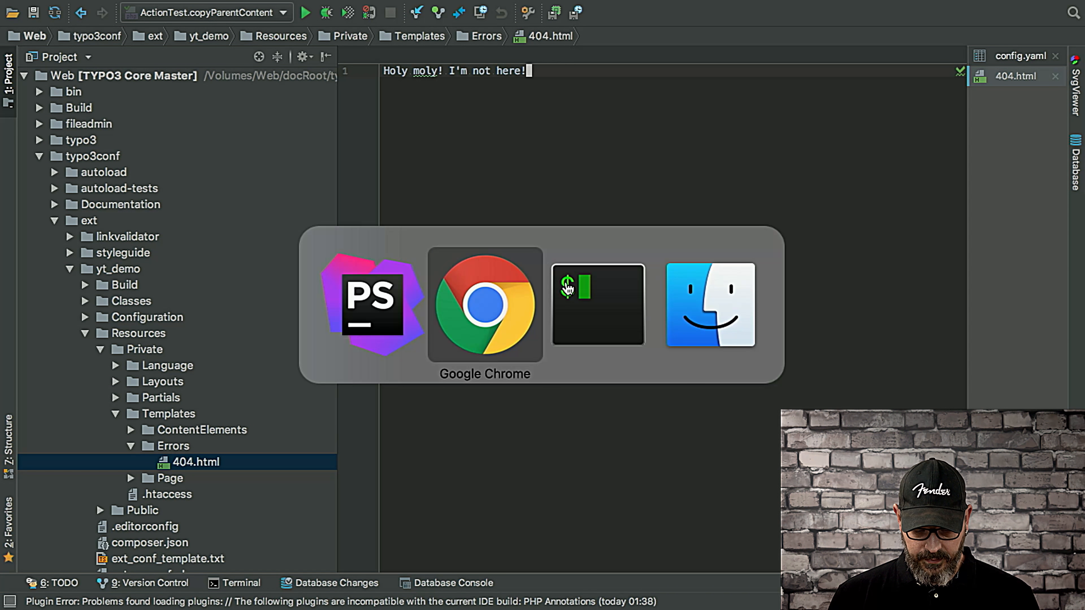
key("ctrl+Tab")
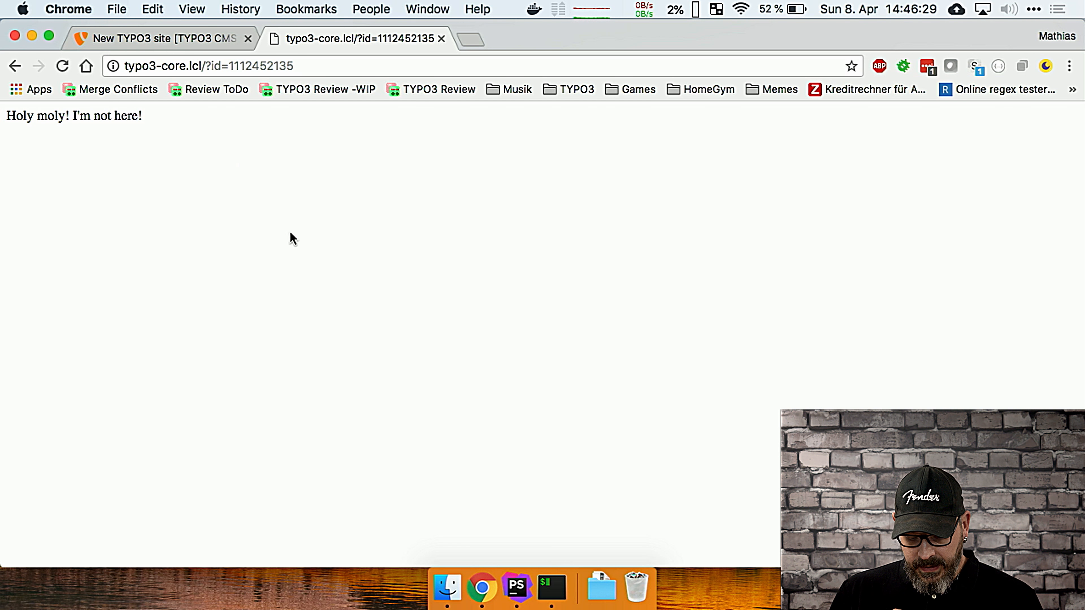
- Switch back to PhpStorm and add <f:debug>{_all}</f:debug> on a second line of 404.html
left_click(520, 575)
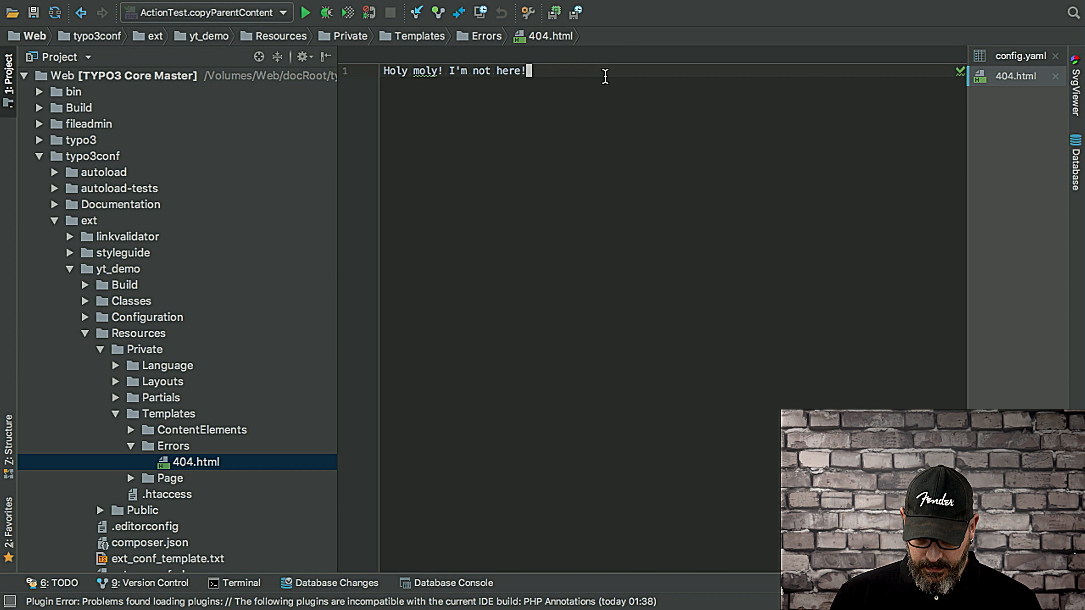
type("<")
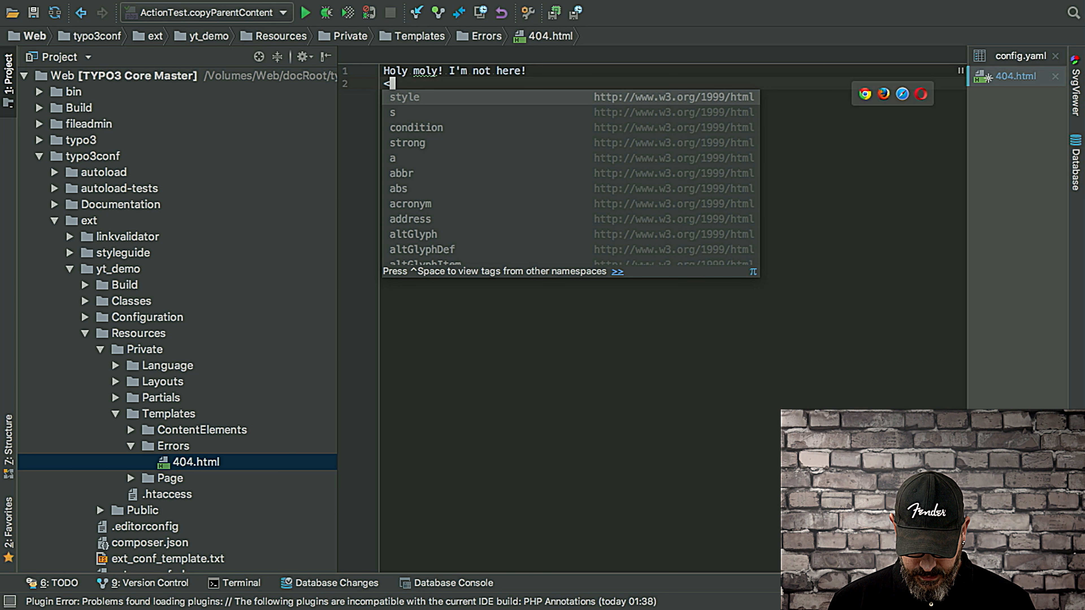
type("f:debug")
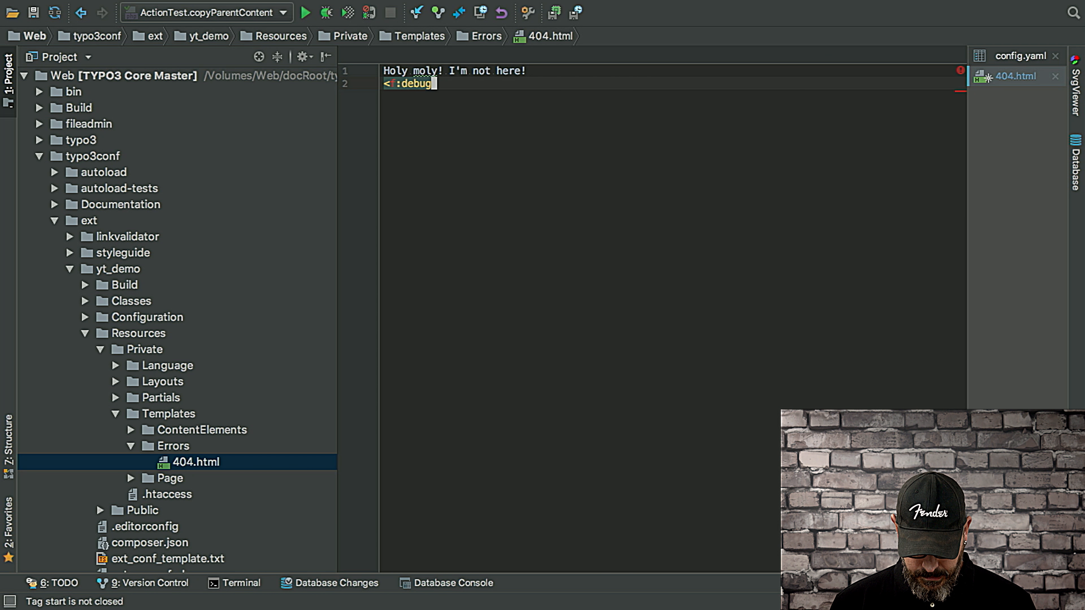
type(">{_ALL")
key("BackSpace")
key("BackSpace")
key("BackSpace")
type("all}</f:debug>")
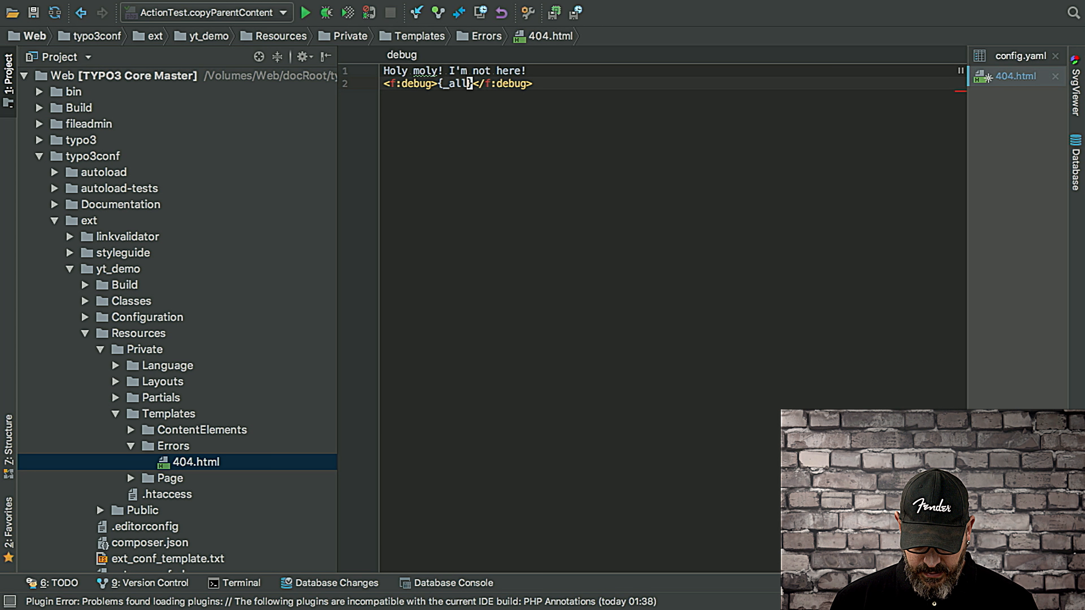
- Switch to Chrome, reload the missing page, and examine the variable dump's message, request object and request attributes
key("super+Tab")
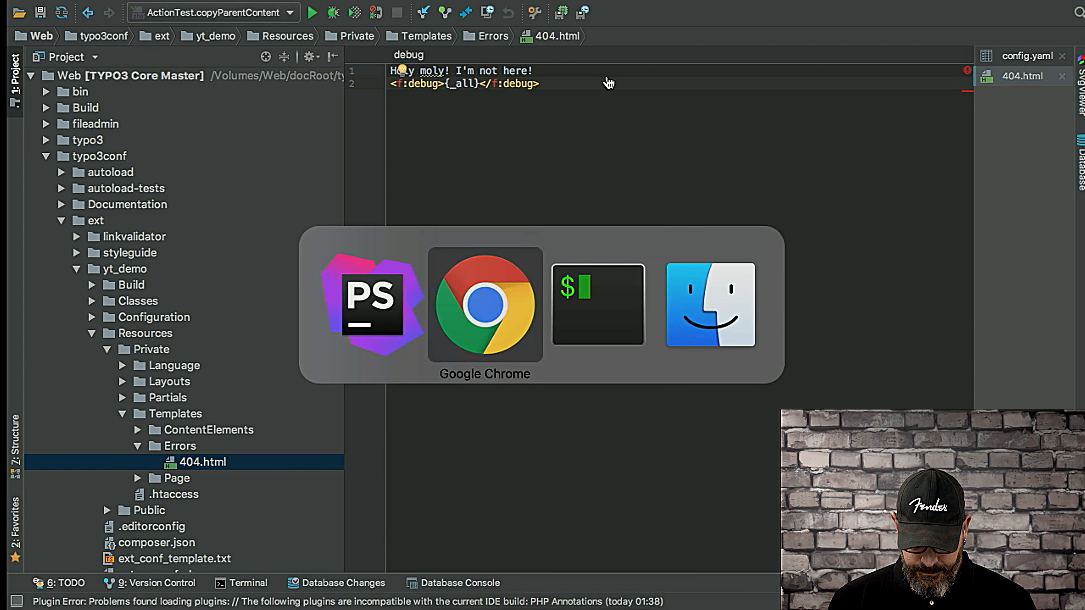
key("super+r")
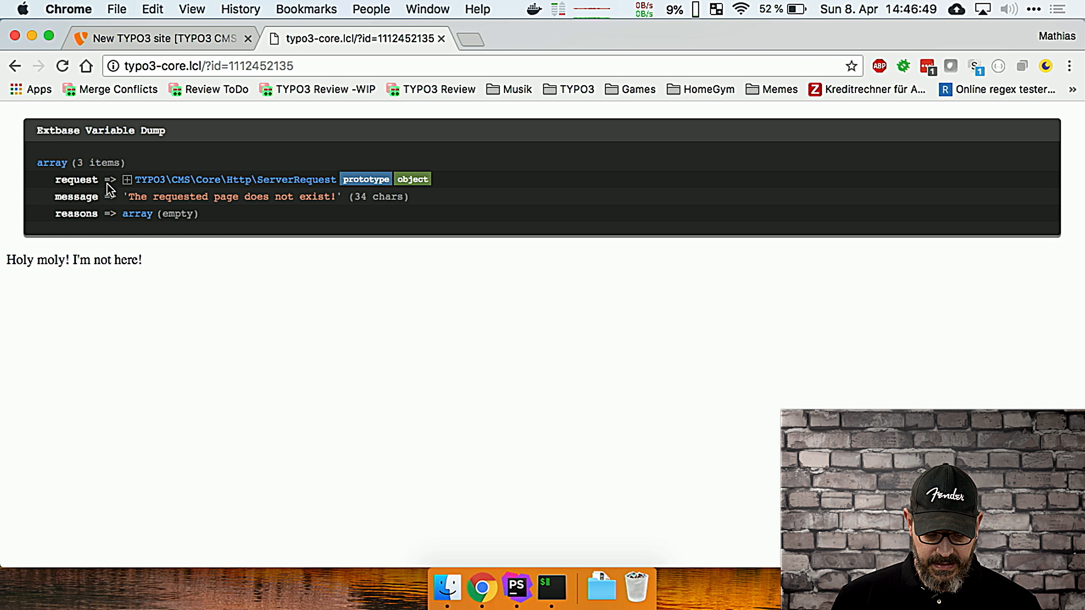
left_click(127, 180)
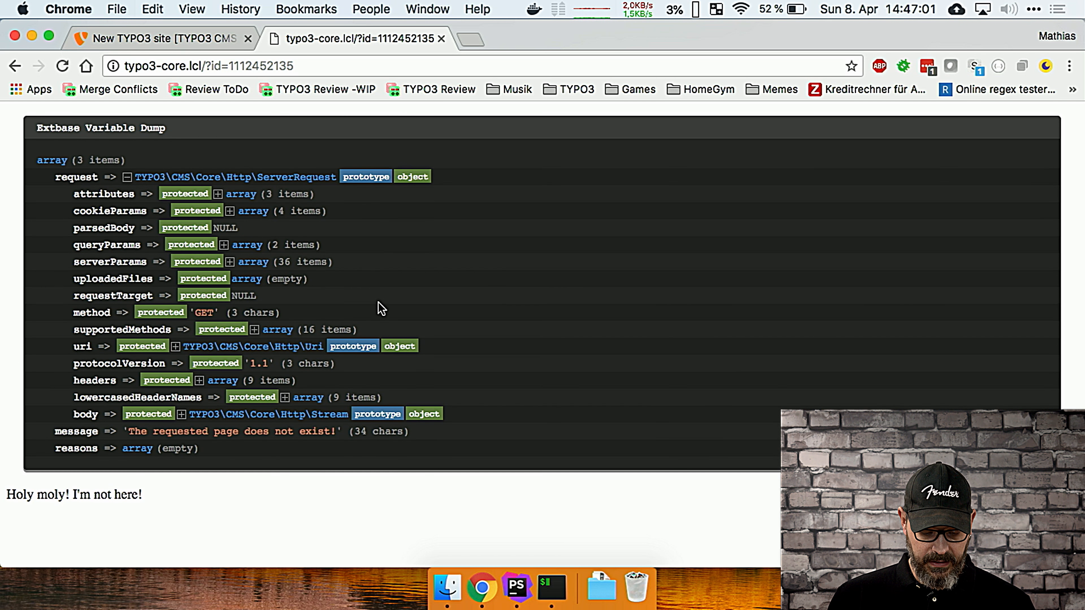
left_click_drag(135, 436, 292, 436)
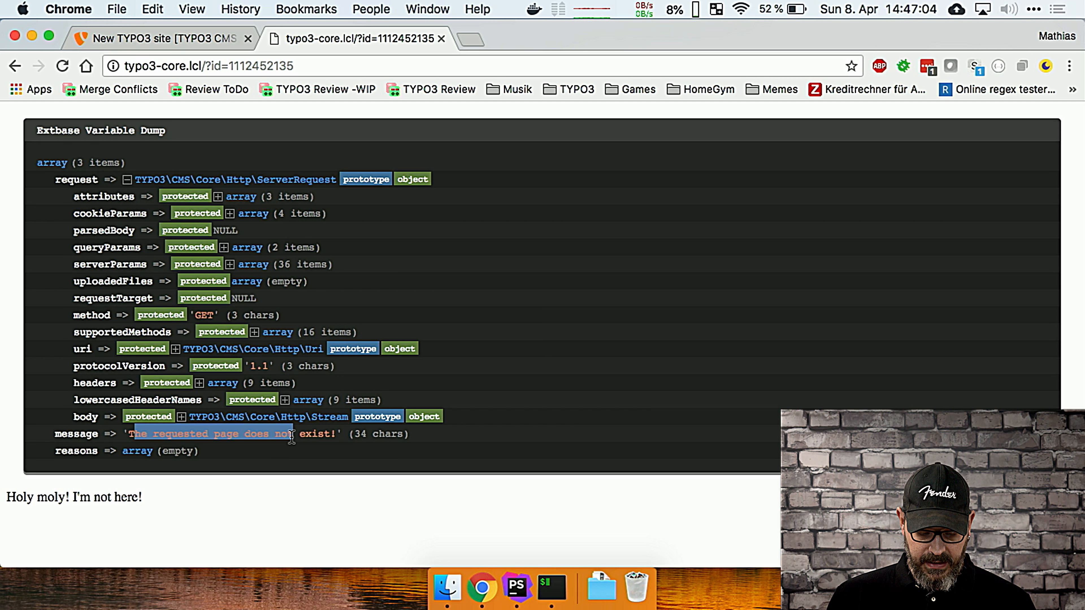
left_click(265, 531)
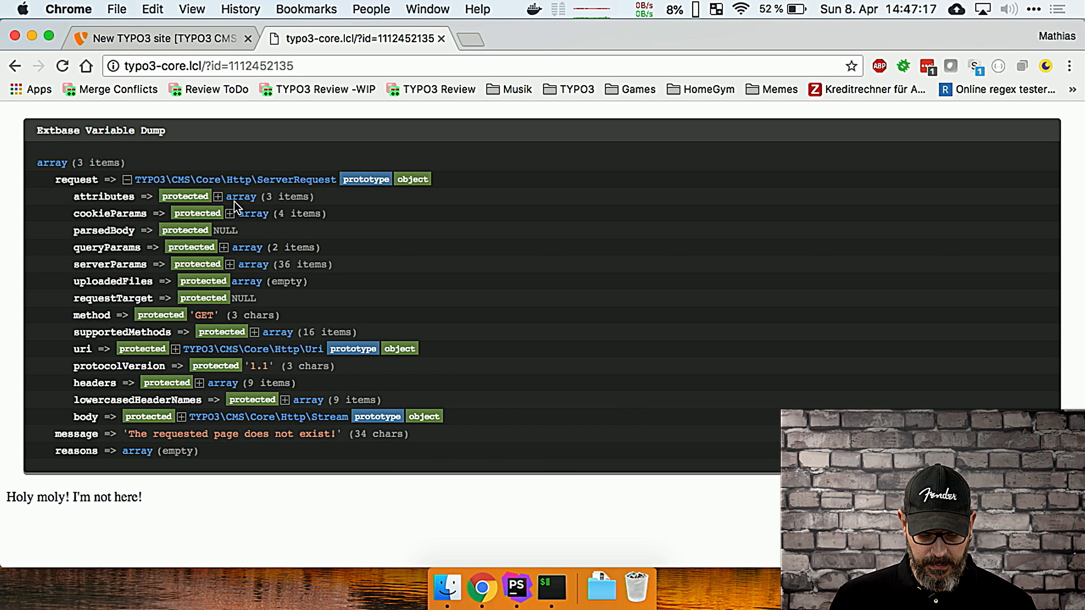
left_click(219, 197)
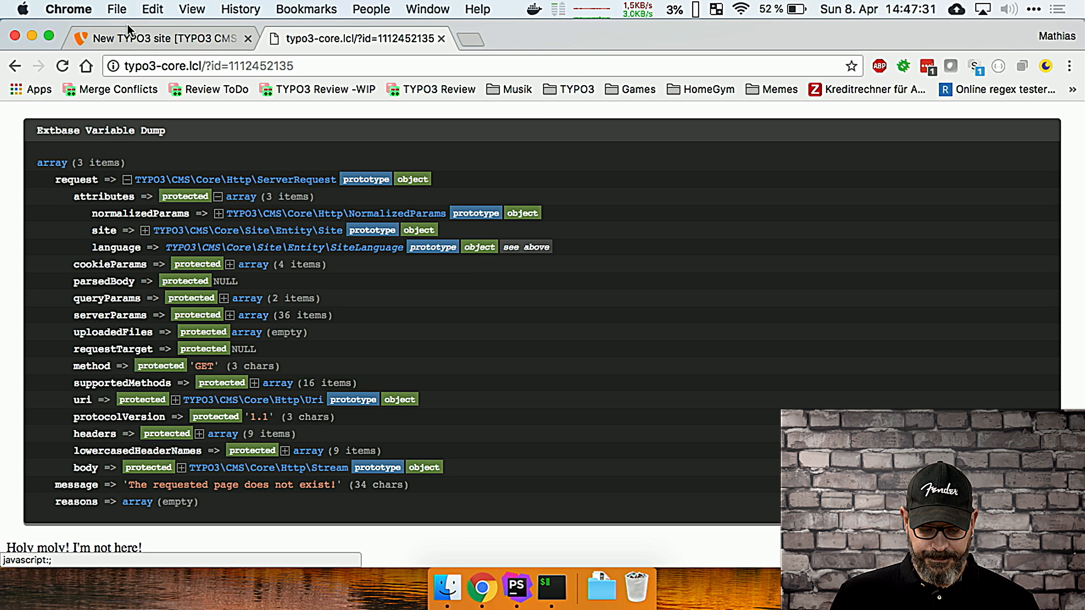
- Change the 404 entry's error handler in the site configuration to Show Content from Page [Page] and accept the form refresh
left_click(179, 39)
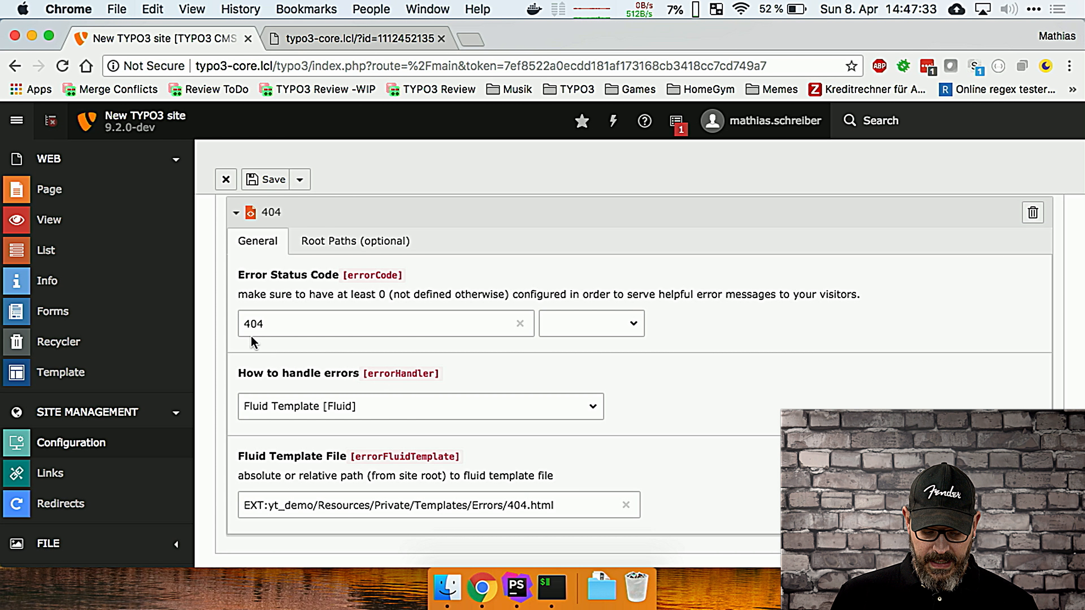
left_click(435, 404)
left_click(416, 421)
left_click(764, 372)
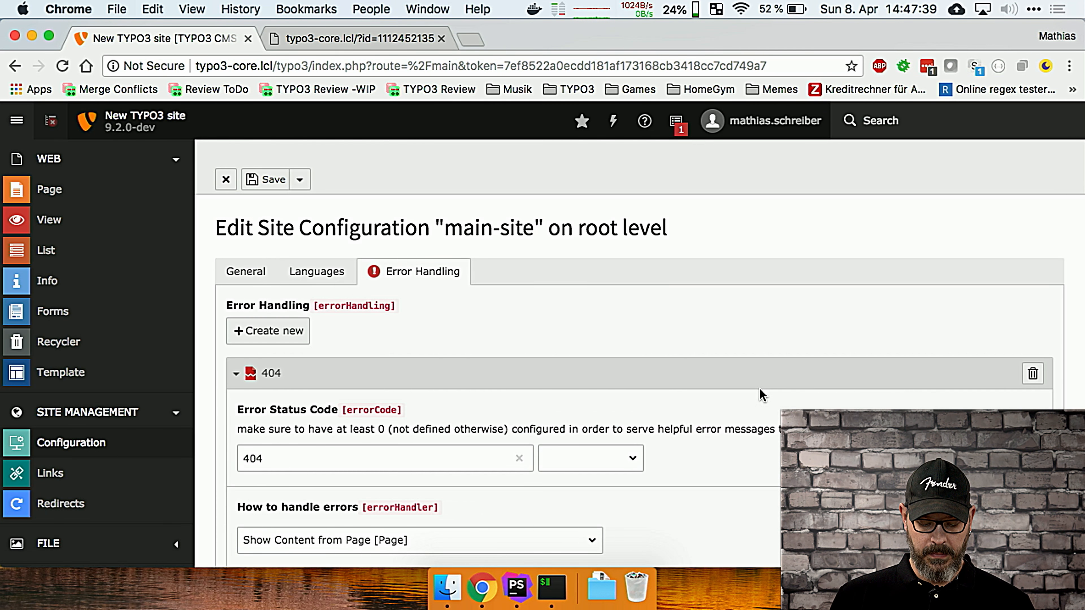
scroll(762, 395, "down", 4)
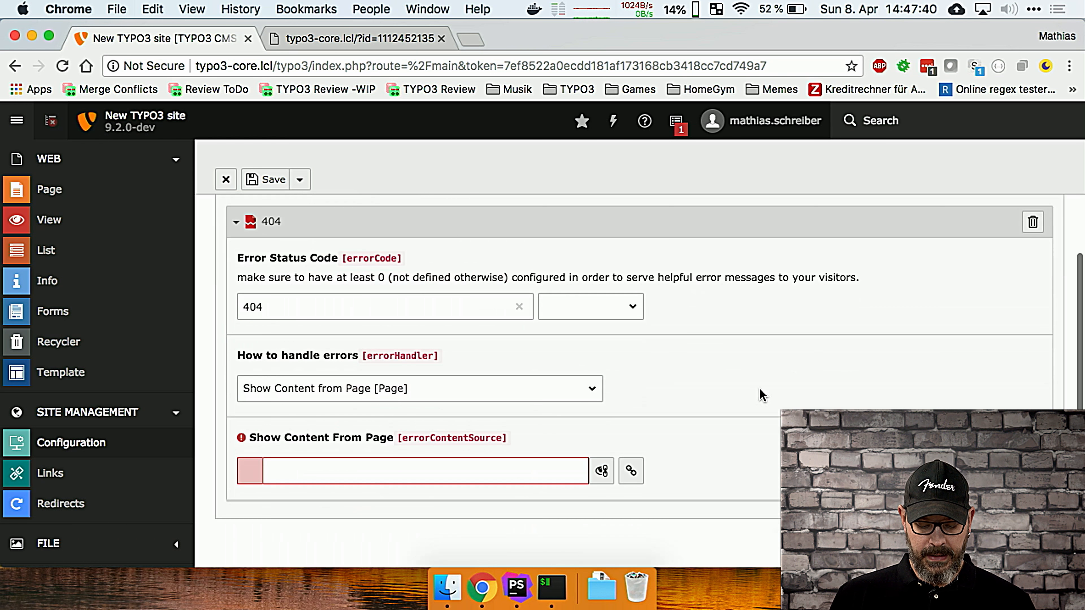
left_click(633, 475)
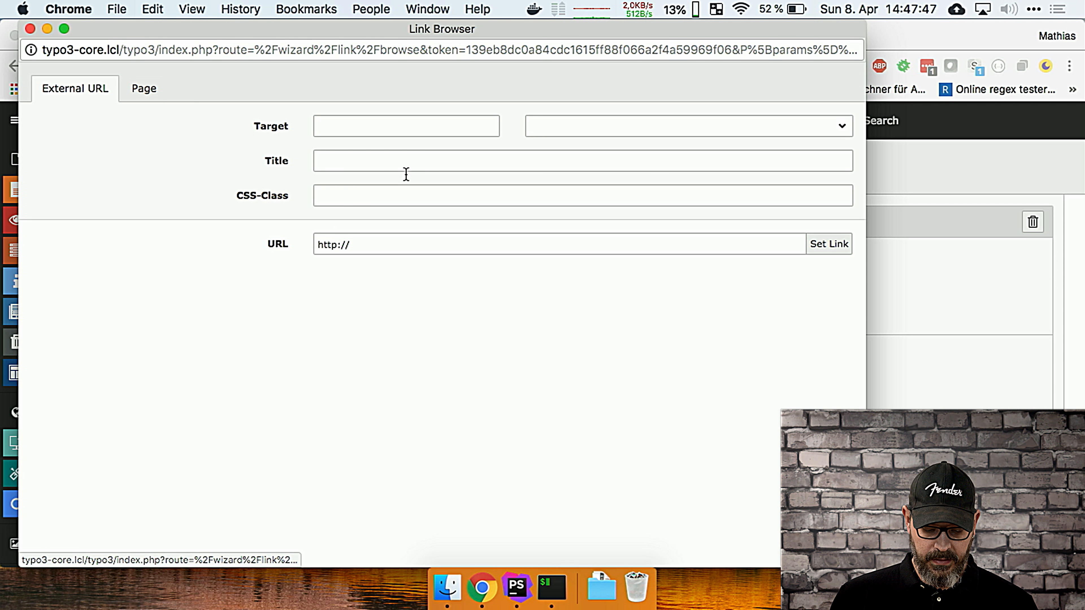
left_click(151, 87)
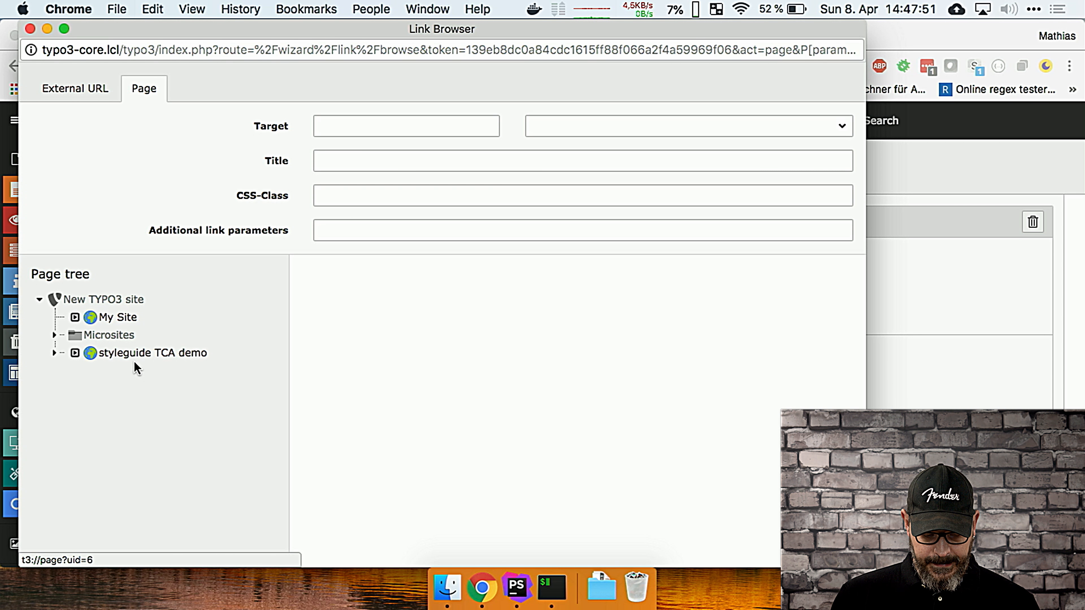
left_click(55, 352)
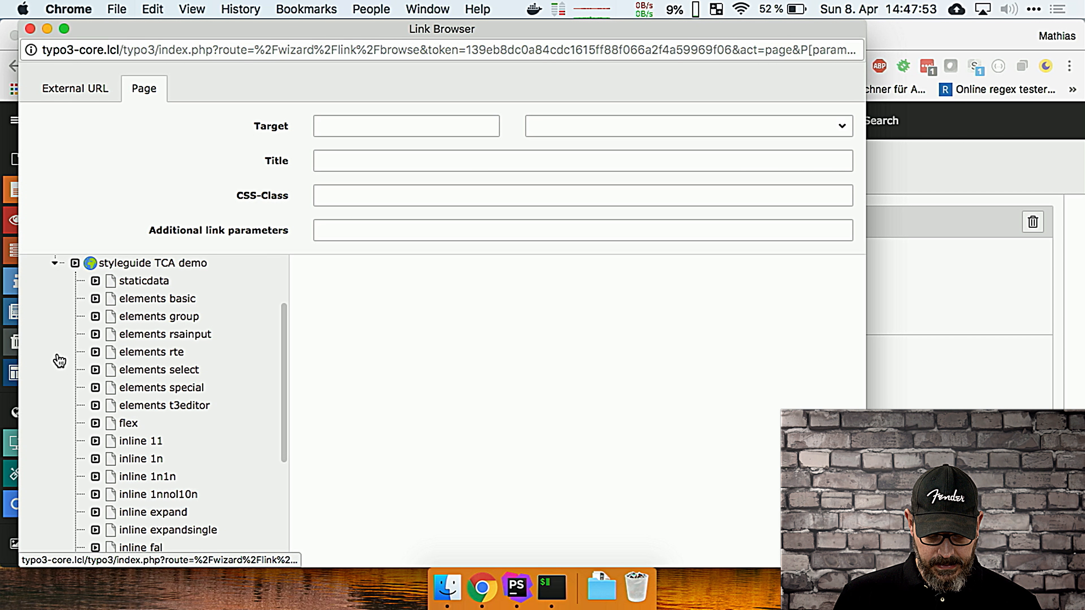
left_click(55, 263)
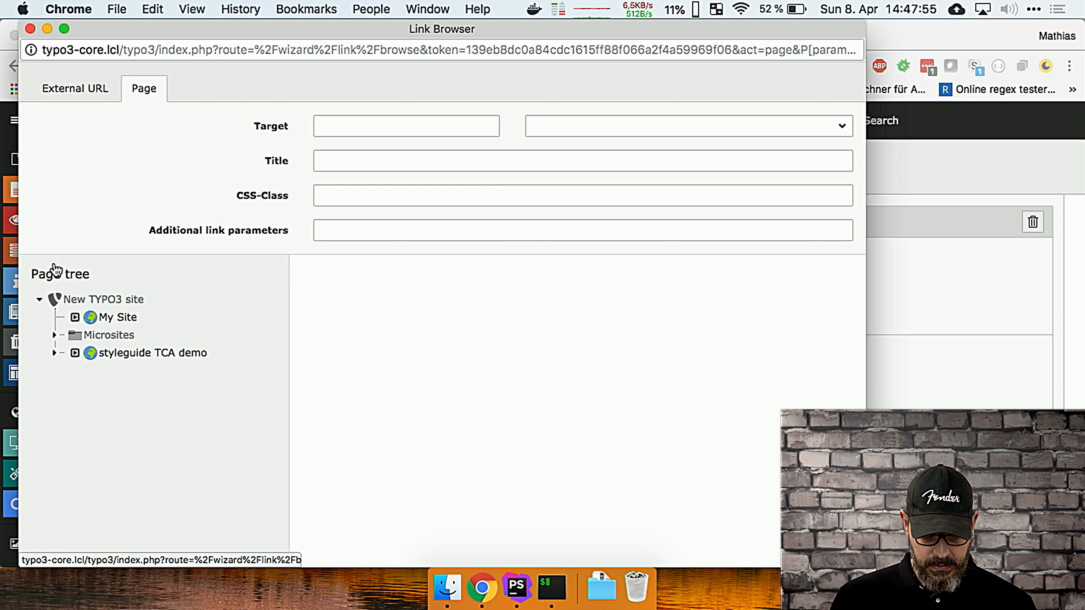
left_click(30, 29)
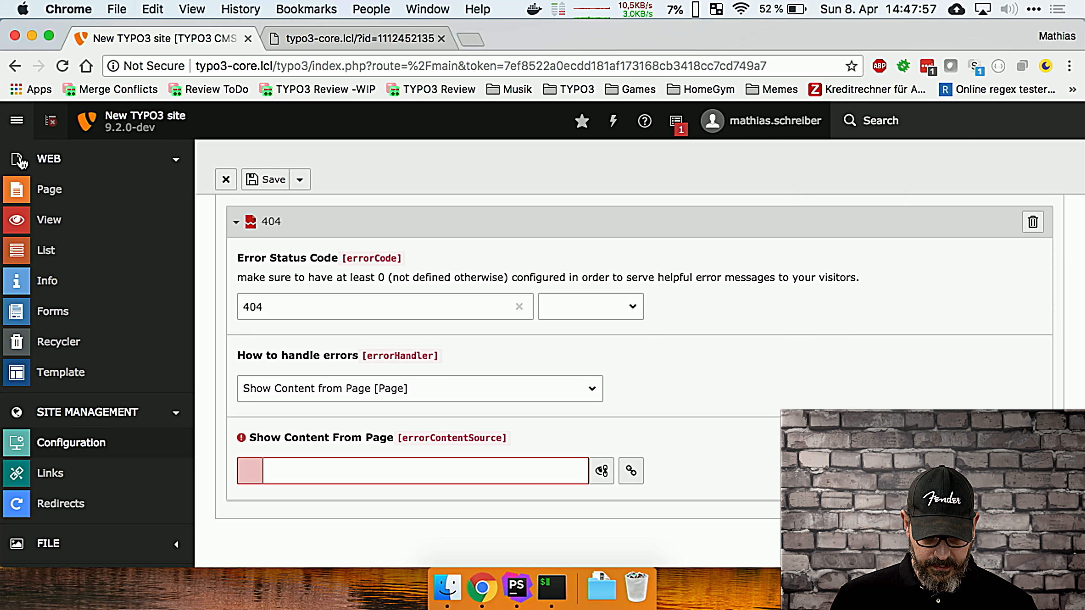
- Create a standard page titled 404 Error under My Site in the page tree and enable it
left_click(56, 192)
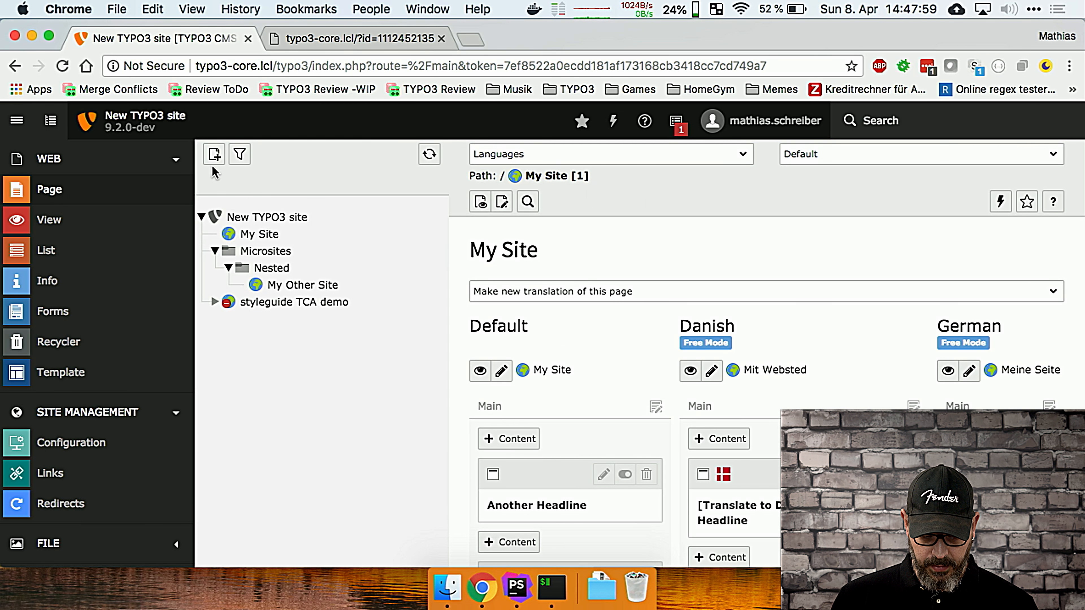
left_click(213, 154)
left_click_drag(210, 180, 246, 240)
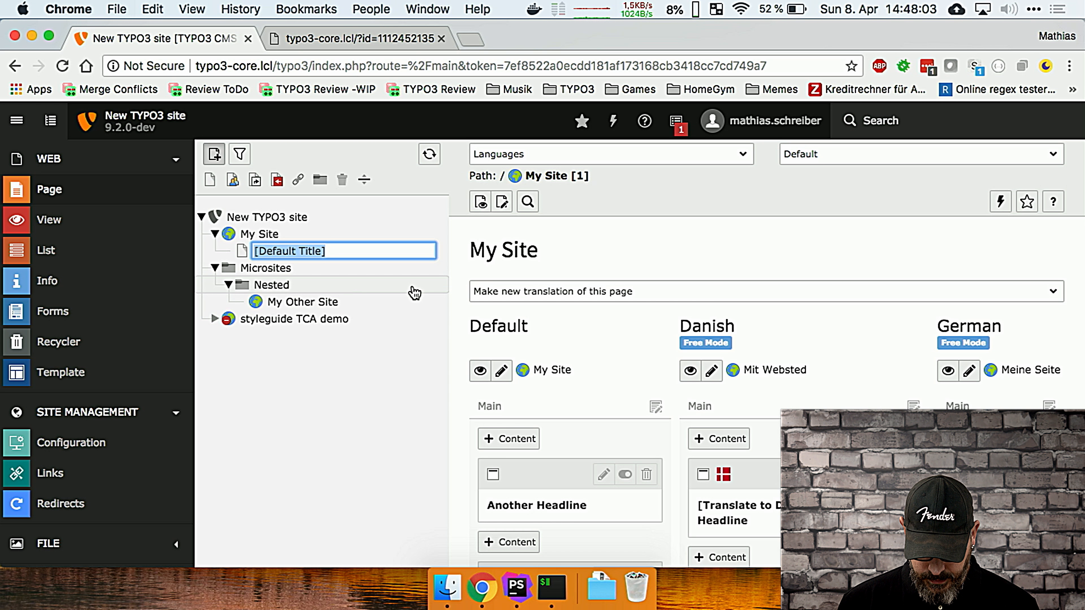
type("404 E")
key("Return")
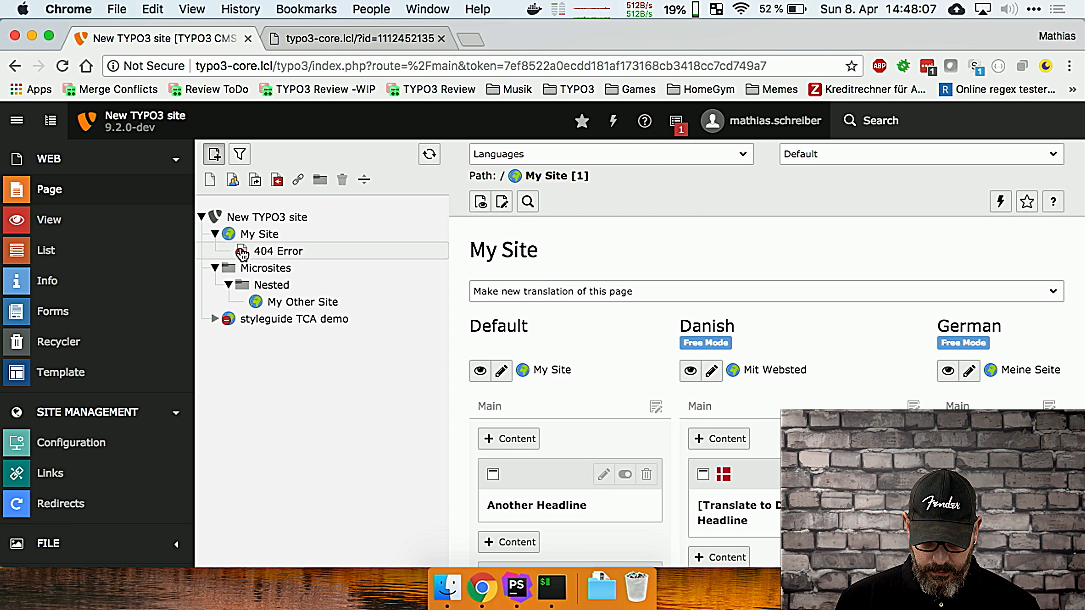
left_click(241, 254)
left_click(289, 442)
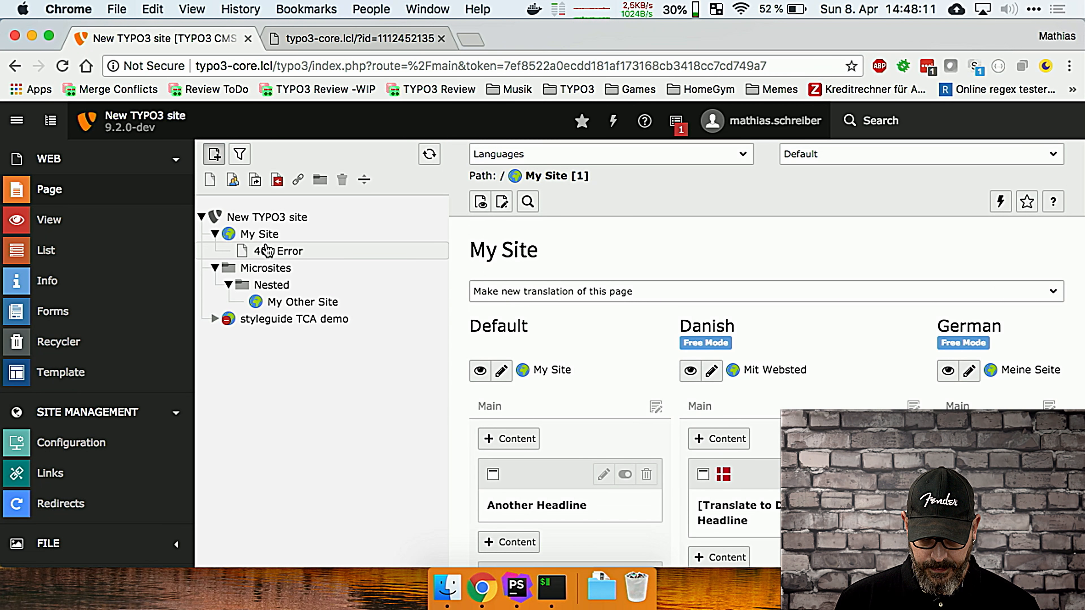
- Add a Header Only content element reading "Holy Moly! I'm not here" to the 404 Error page, then save and close it
left_click(268, 250)
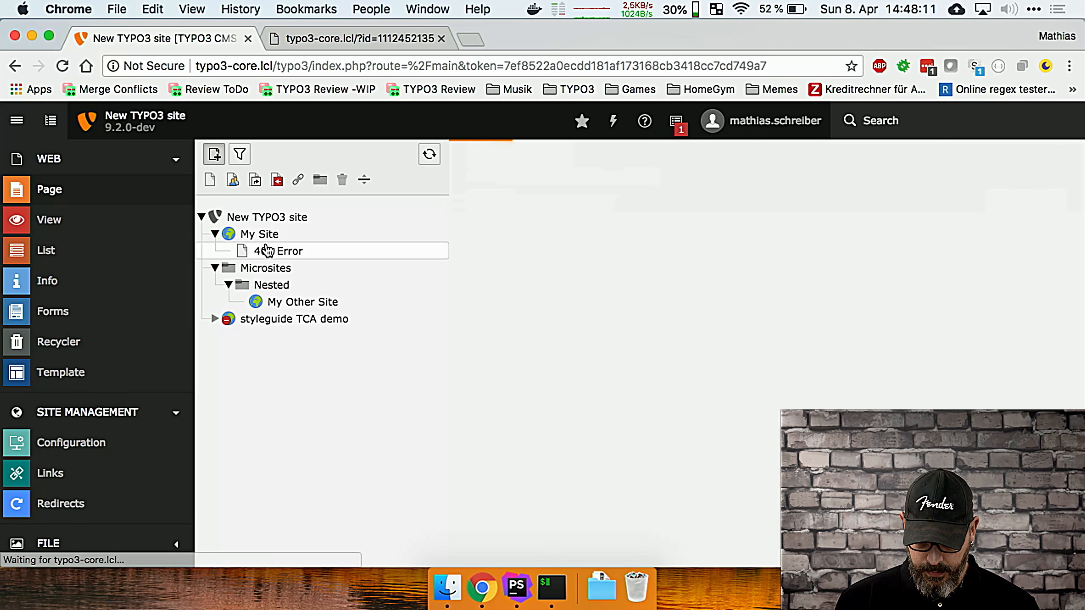
left_click(489, 425)
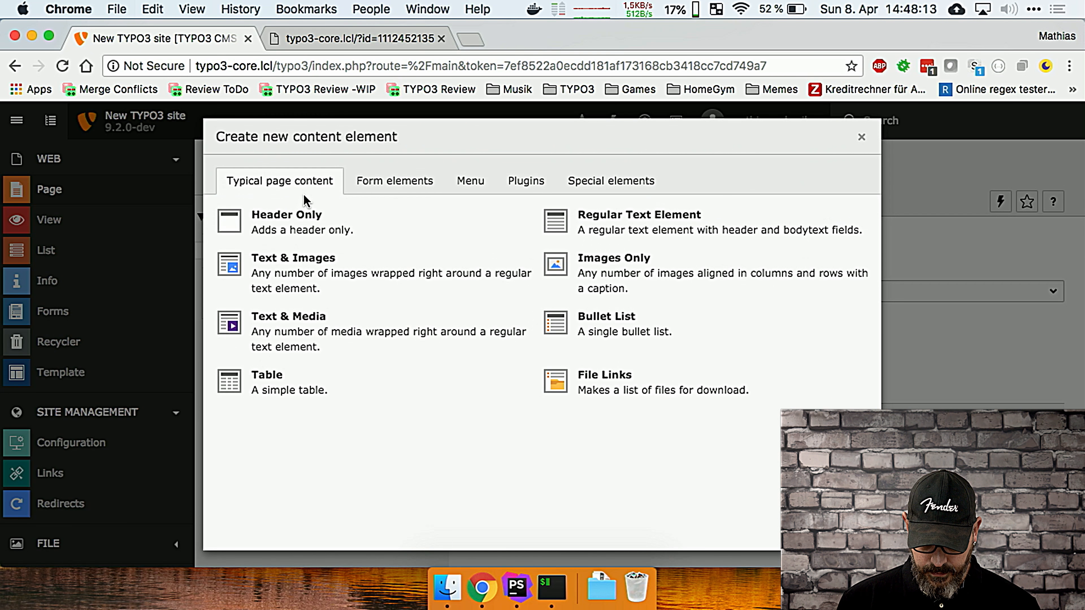
left_click(301, 216)
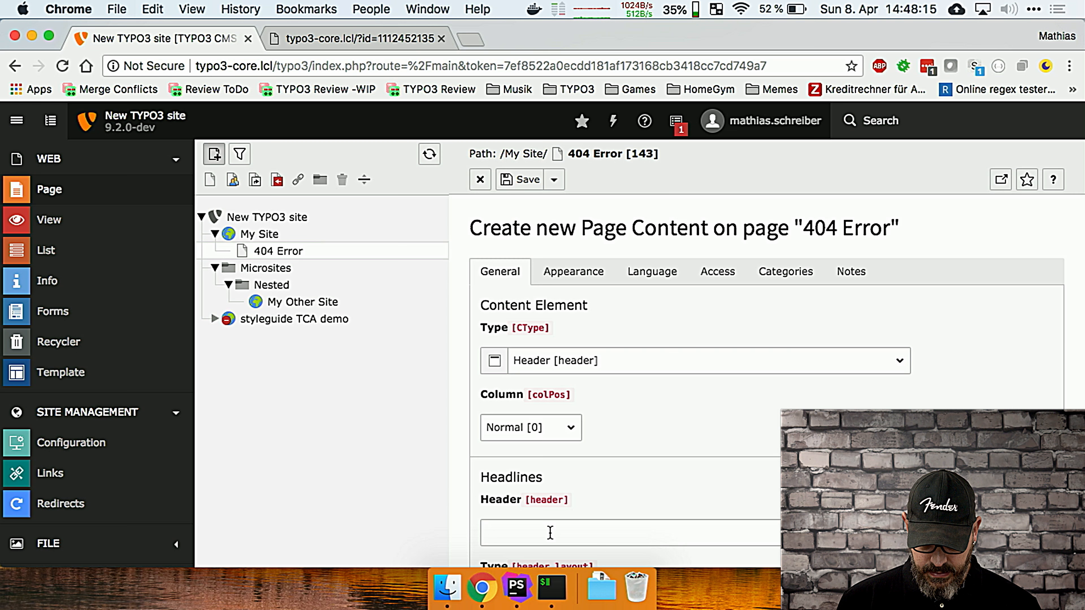
left_click(550, 533)
type("Holy Moly")
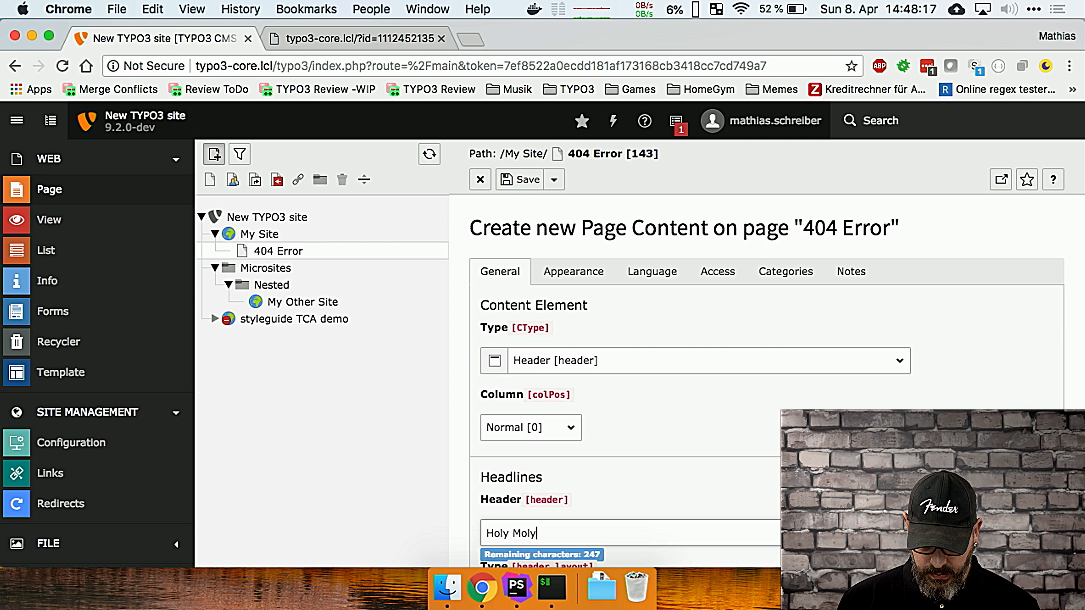
type("! I'm not here")
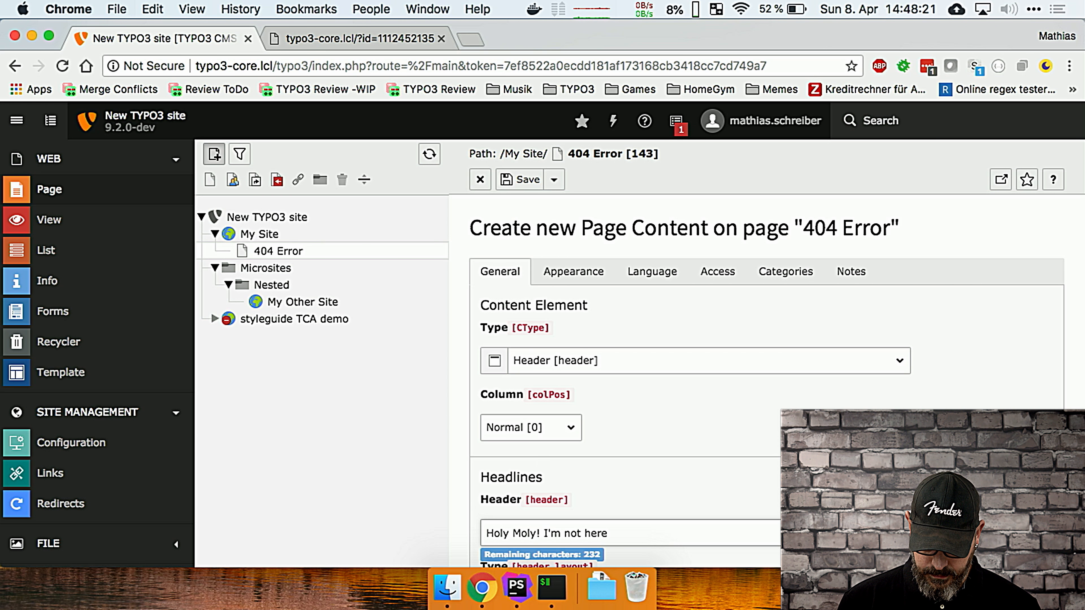
left_click(554, 180)
left_click(564, 255)
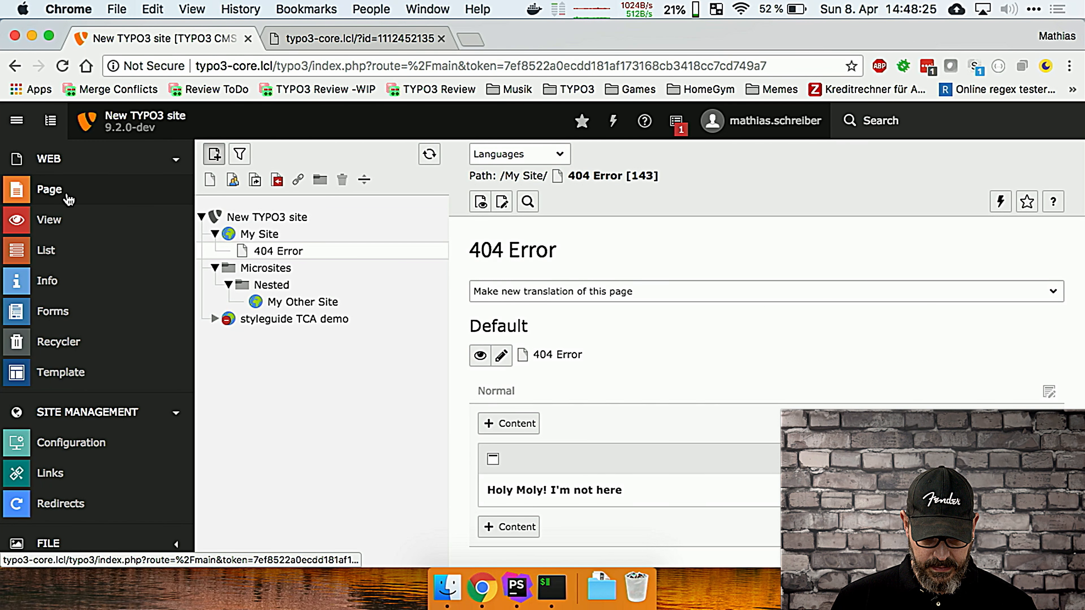
- Set the 404 entry's Show Content From Page in the My Site configuration to the 404 Error page under My Site and save
left_click(71, 443)
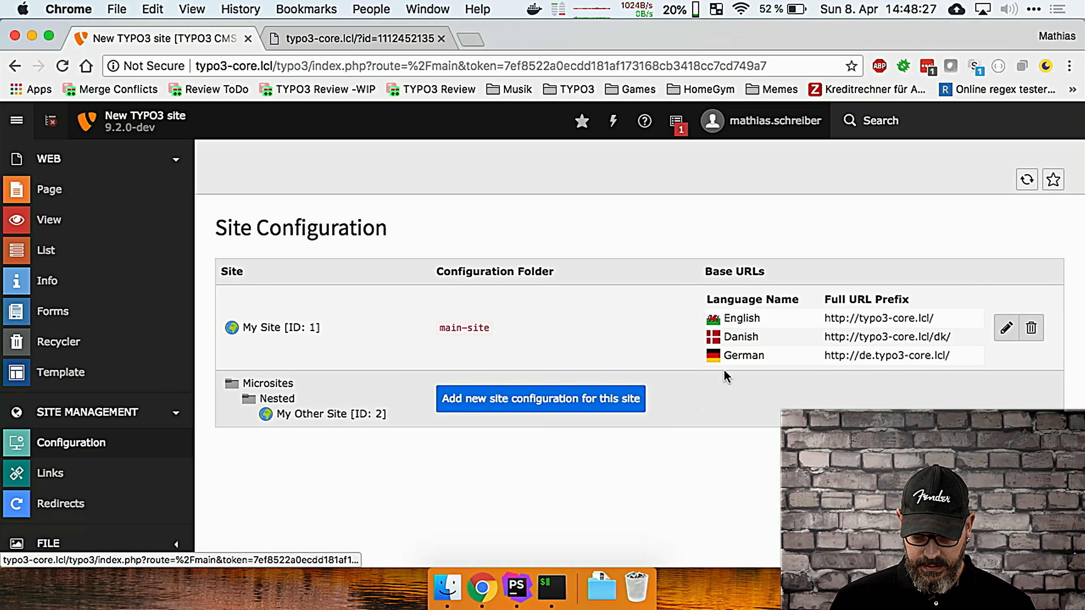
left_click(1004, 327)
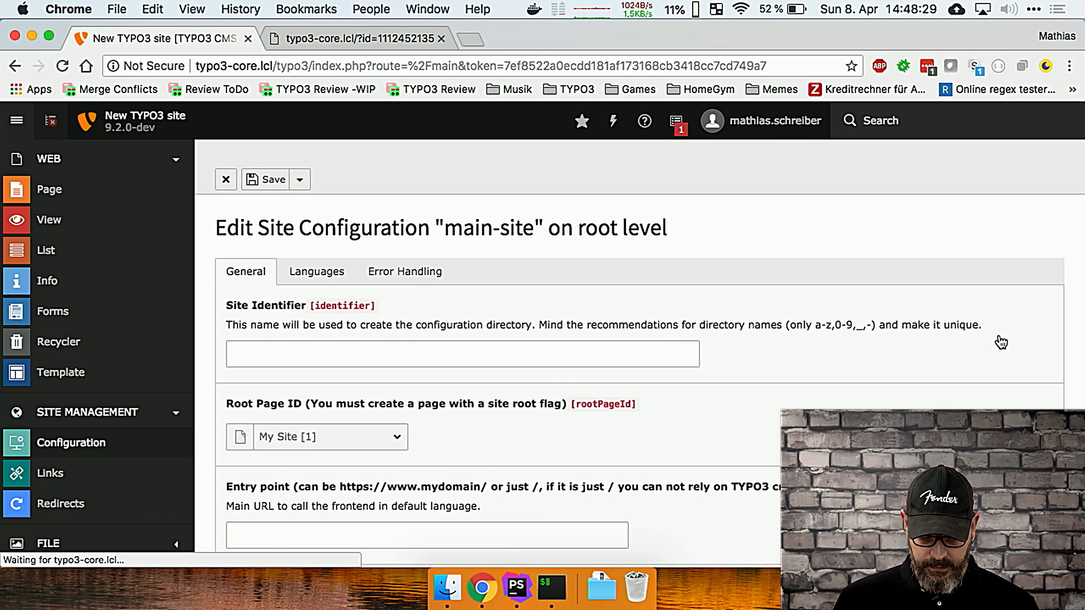
left_click(386, 269)
scroll(524, 365, "down", 4)
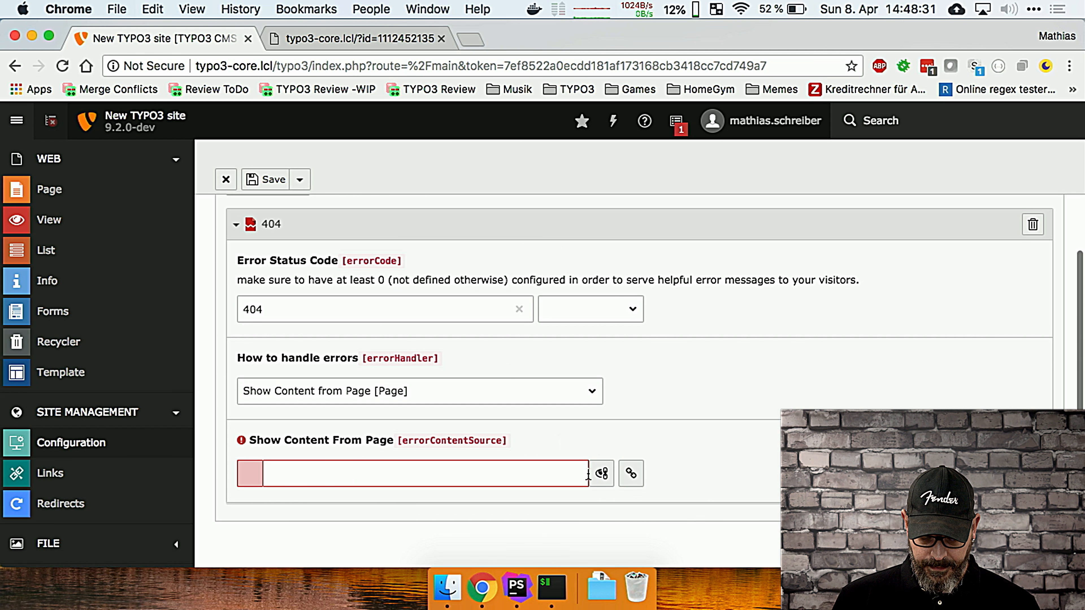
left_click(630, 472)
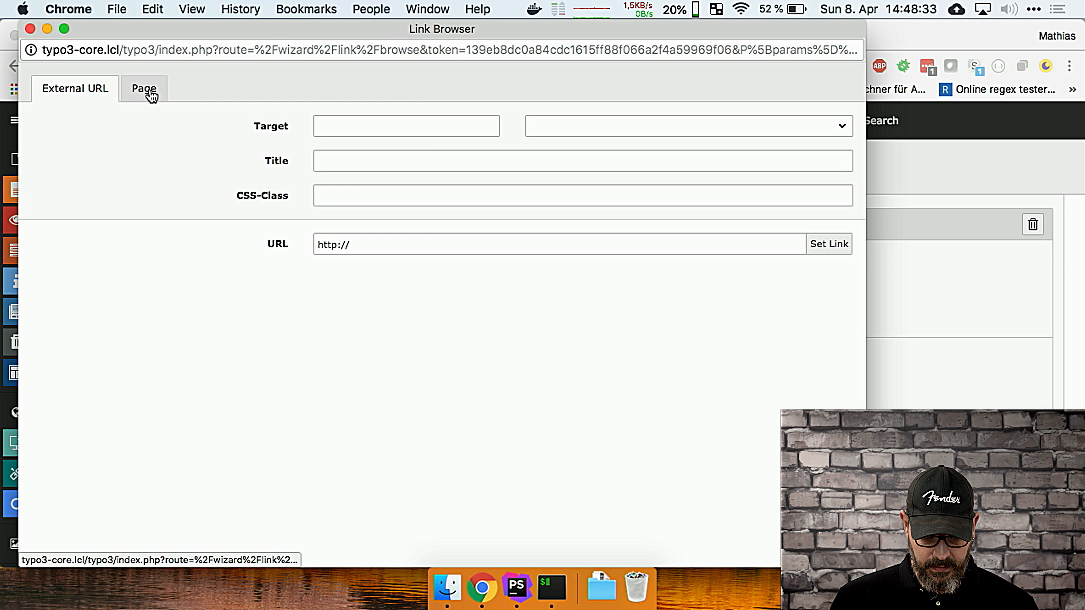
left_click(149, 92)
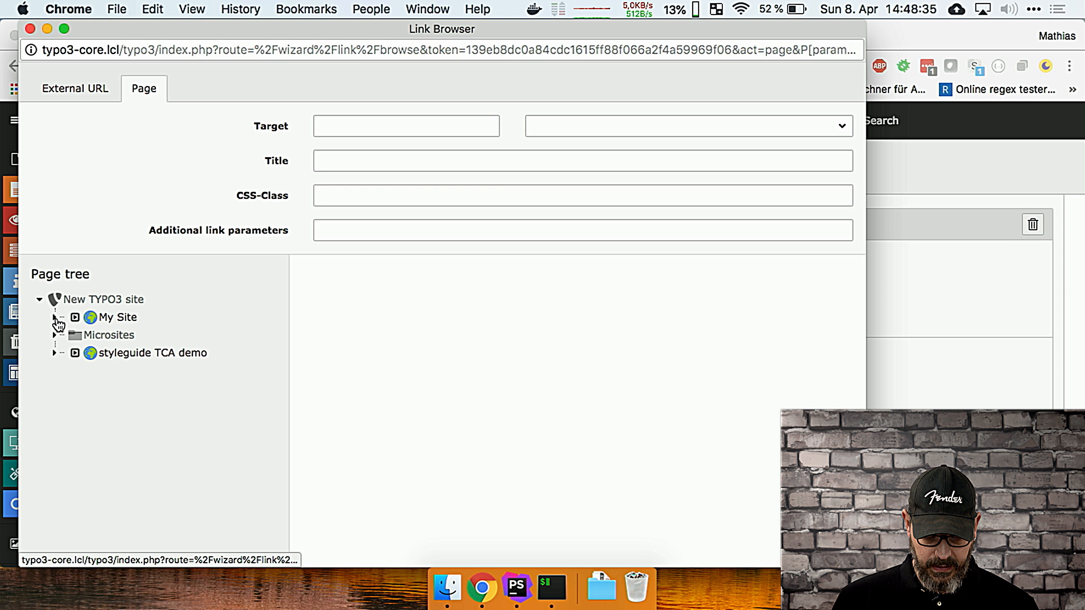
left_click(56, 318)
left_click(153, 338)
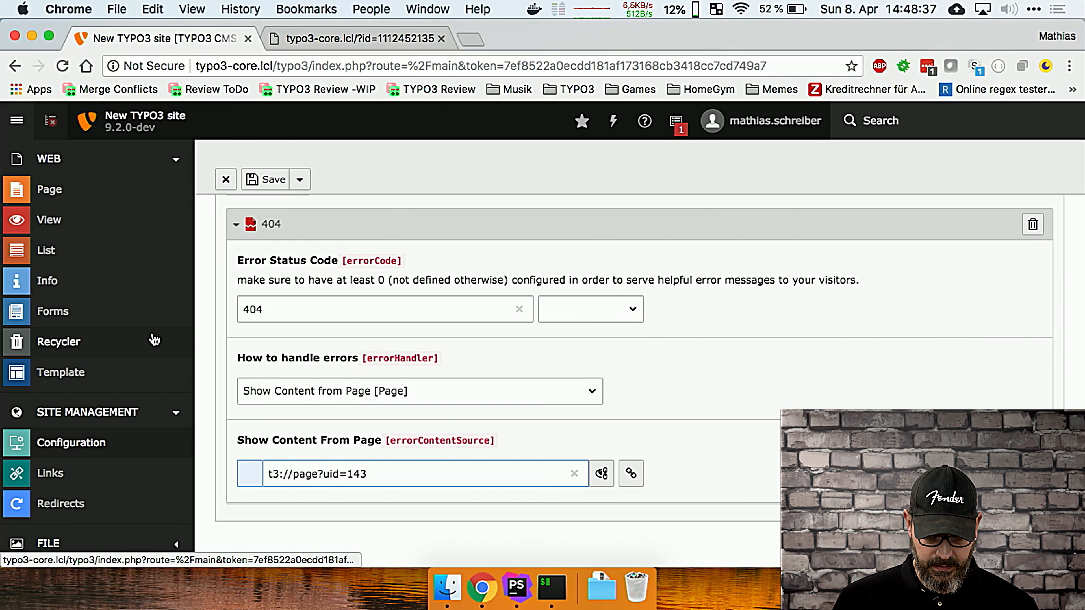
left_click(265, 179)
left_click_drag(383, 474, 419, 488)
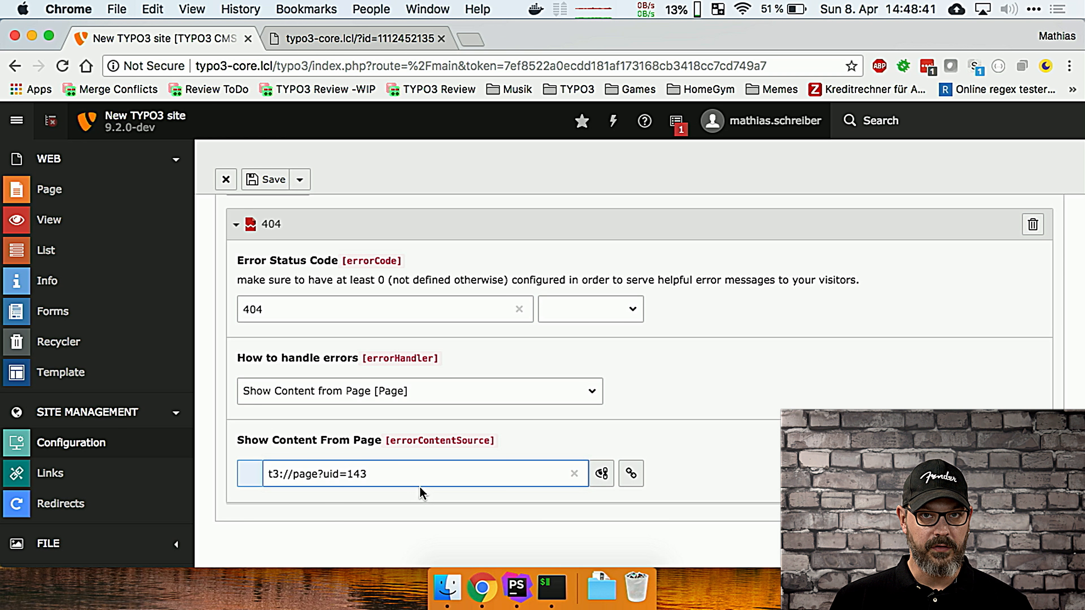
left_click(265, 179)
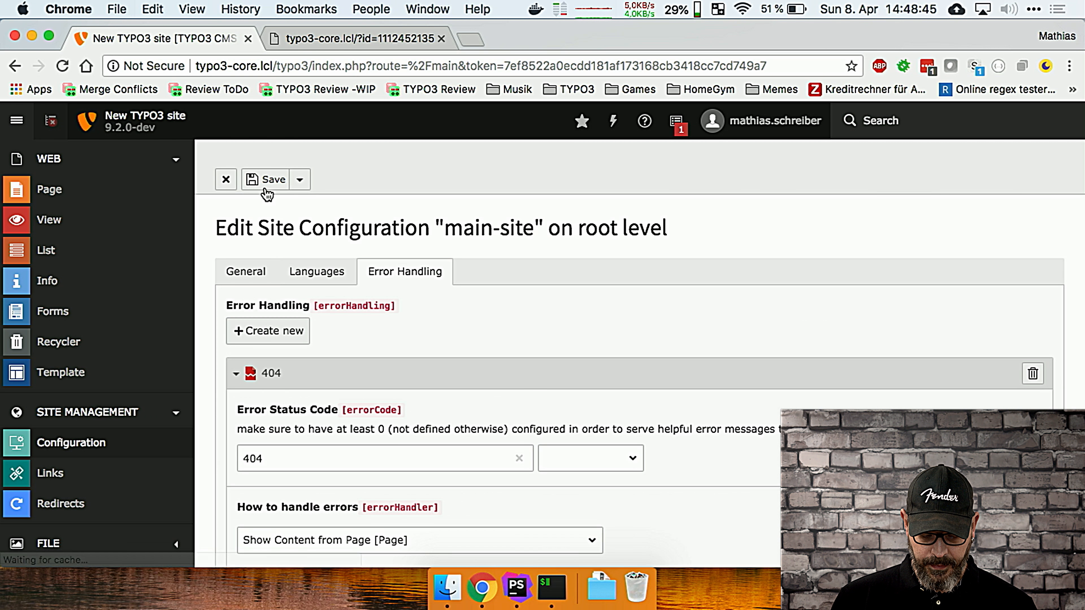
scroll(661, 399, "down", 4)
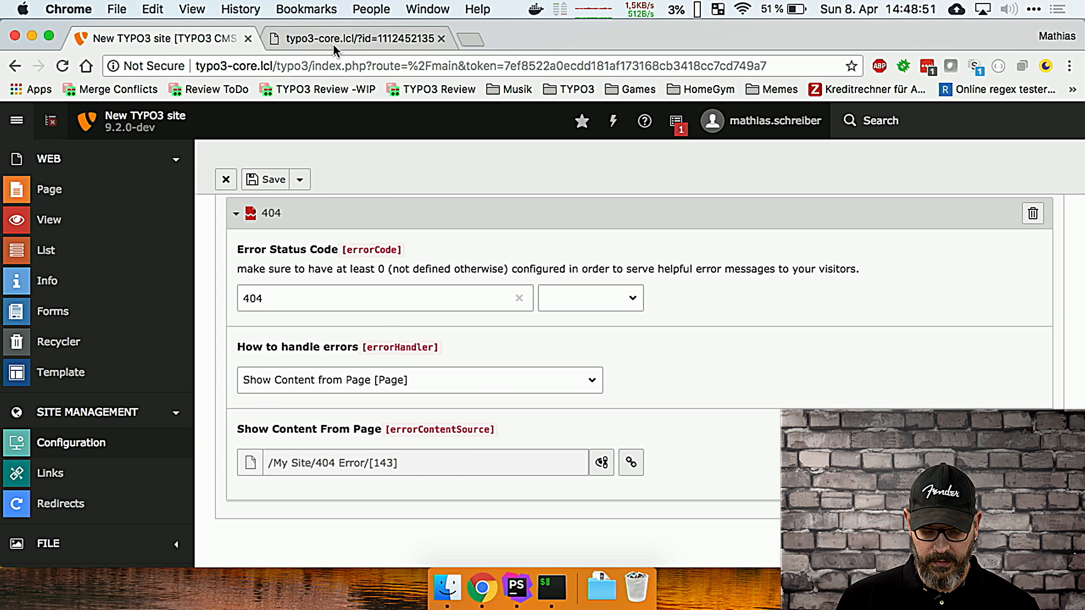
- Reload the missing page in the frontend and examine its address and the heading served as 404 content
left_click(340, 39)
key("super+r")
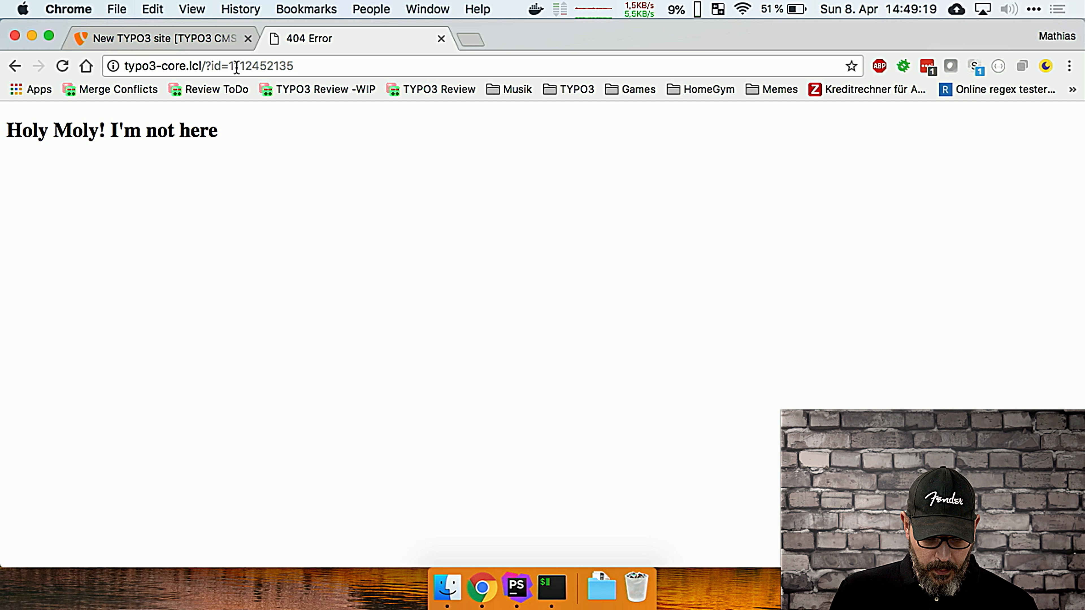
left_click(298, 69)
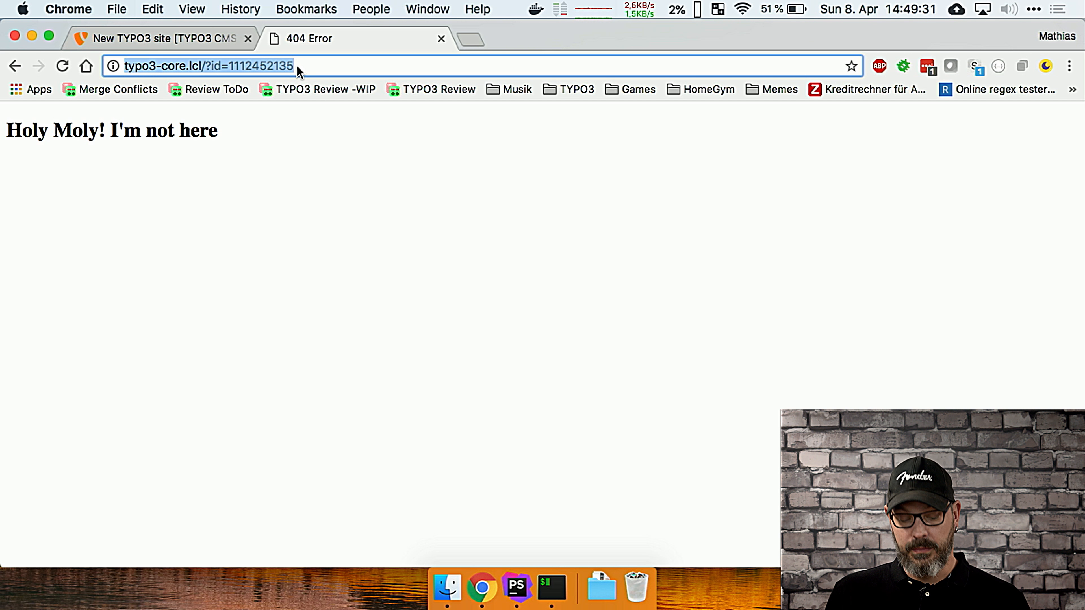
left_click(224, 138)
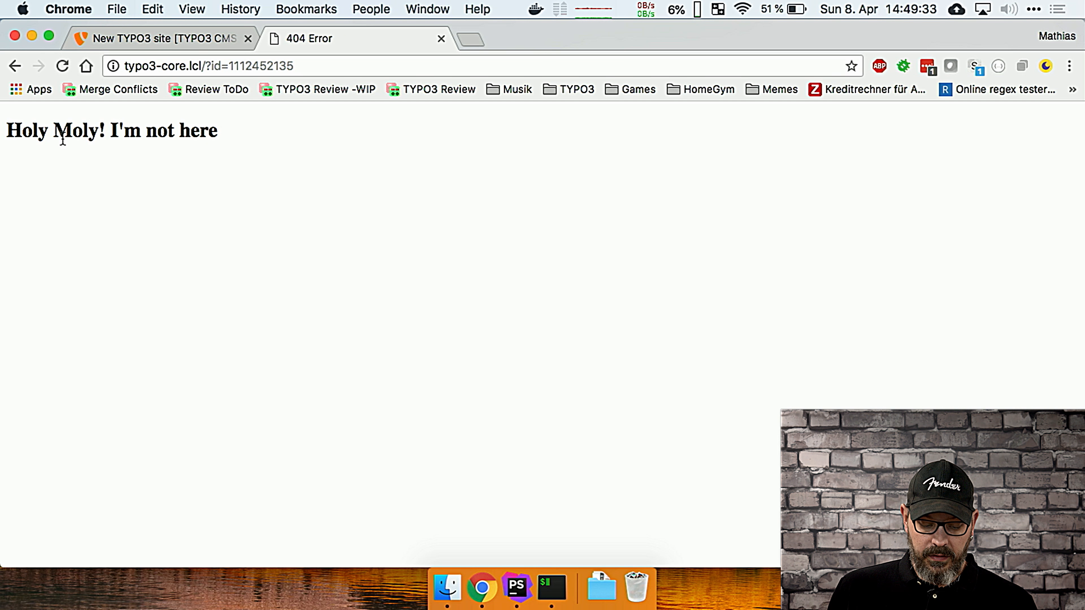
left_click_drag(55, 136, 247, 134)
left_click(248, 134)
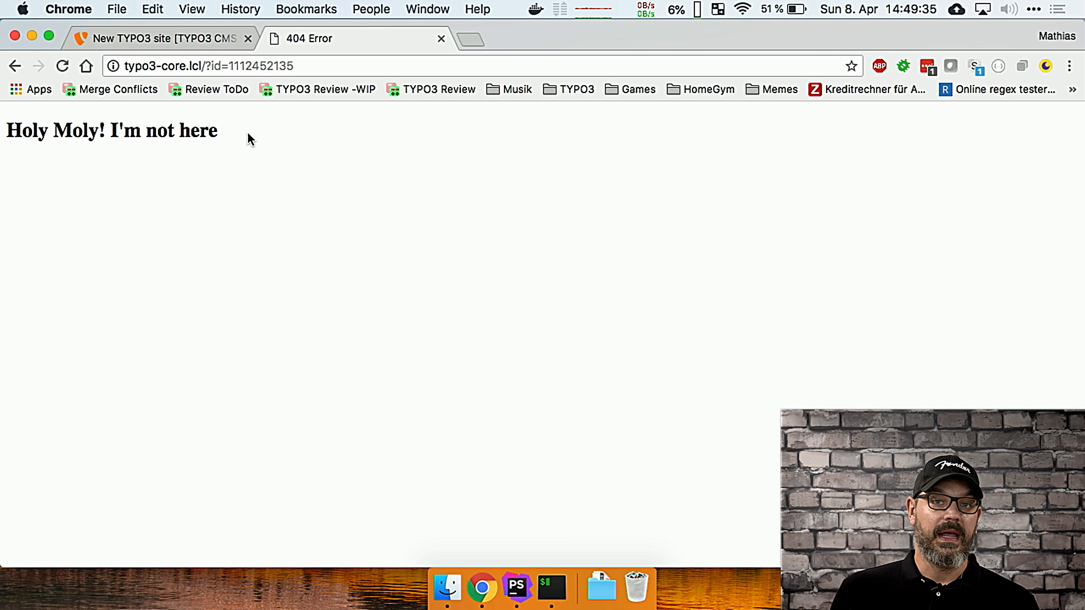
left_click(188, 37)
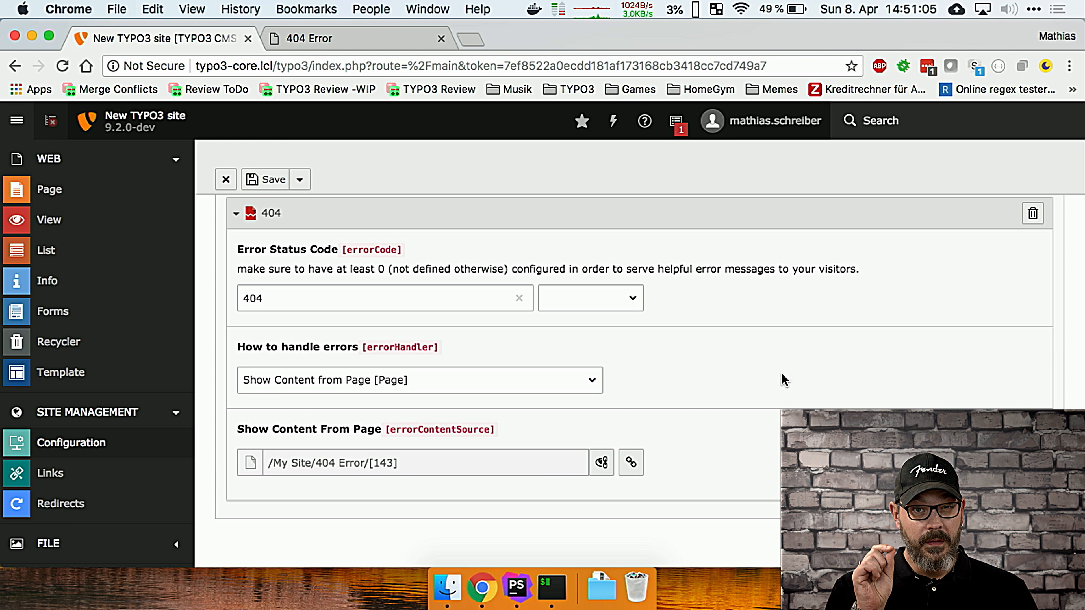
left_click(631, 462)
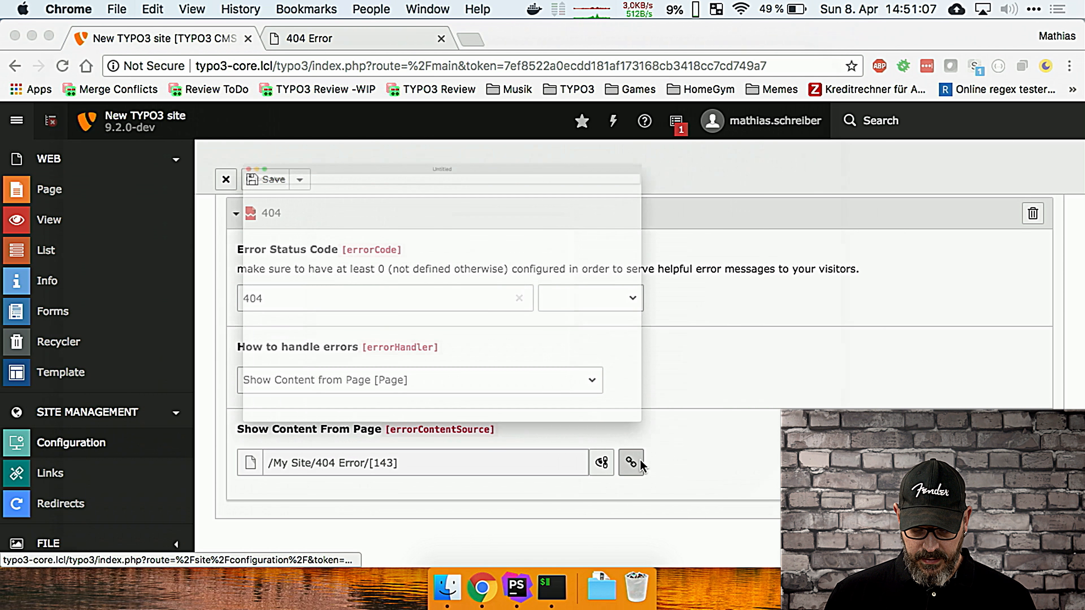
left_click(70, 132)
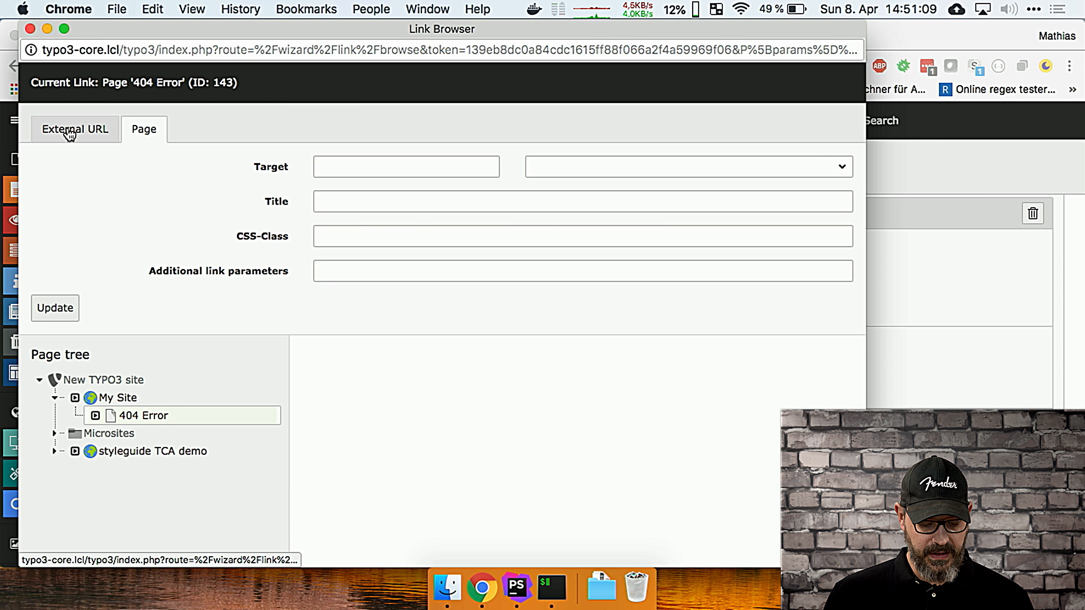
left_click(380, 285)
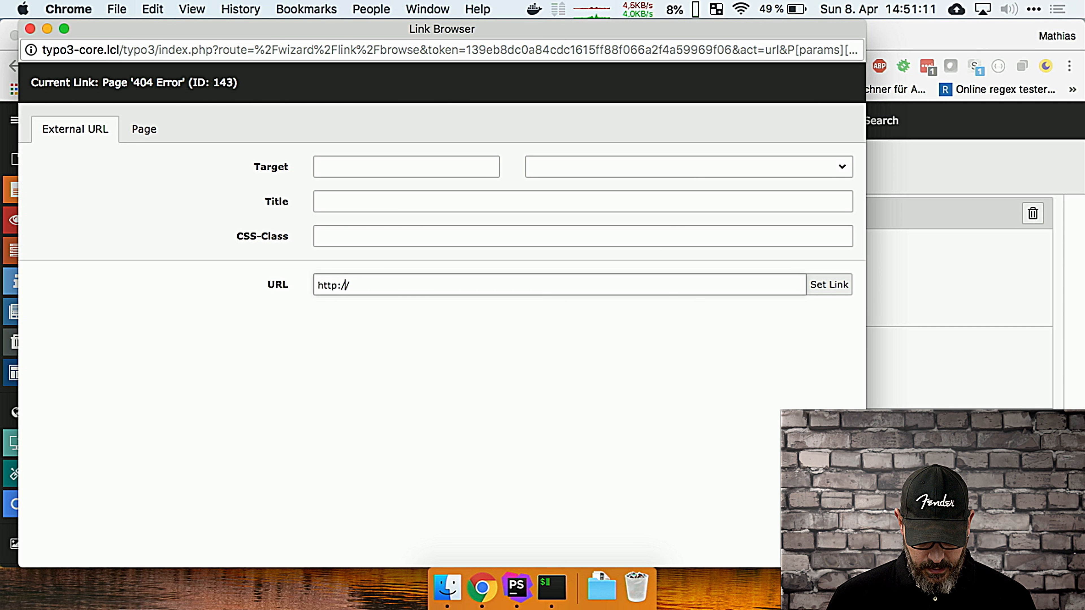
type("s")
key("Right")
key("Right")
key("Right")
type("www.ebay.de")
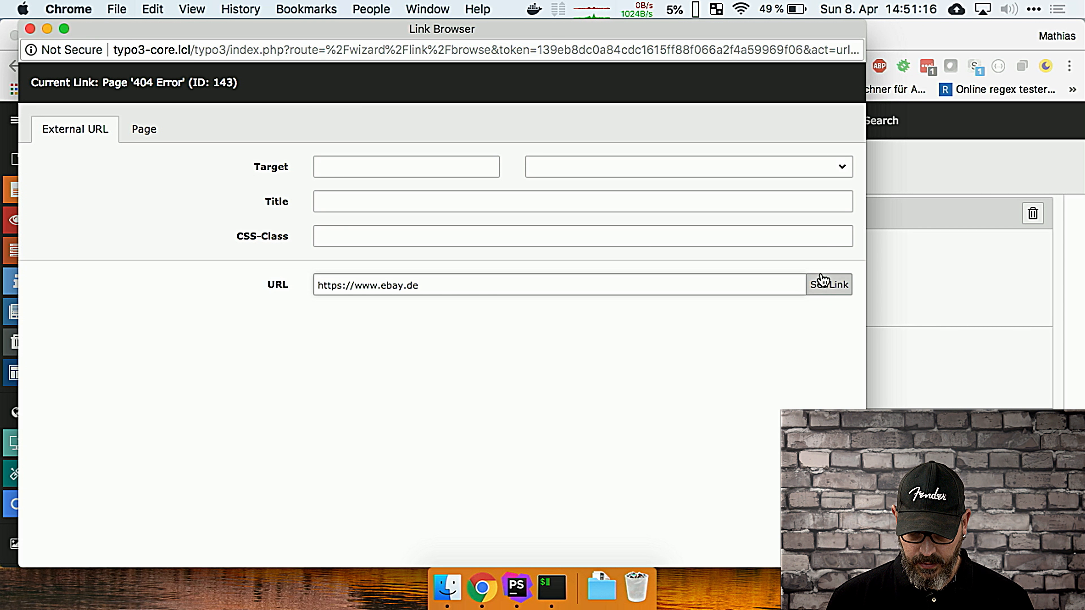
left_click(830, 285)
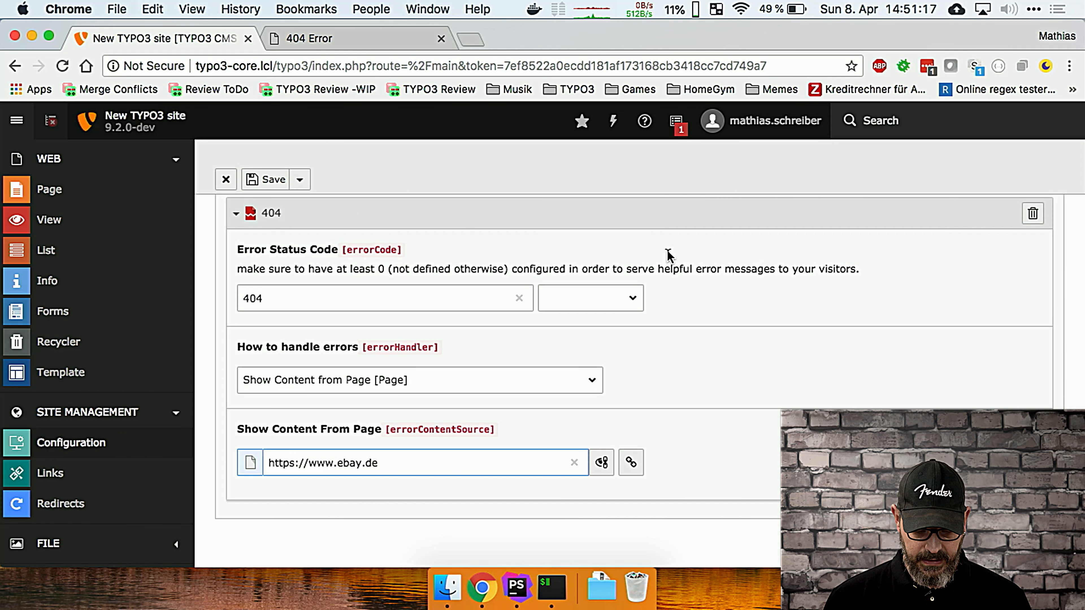
left_click(271, 180)
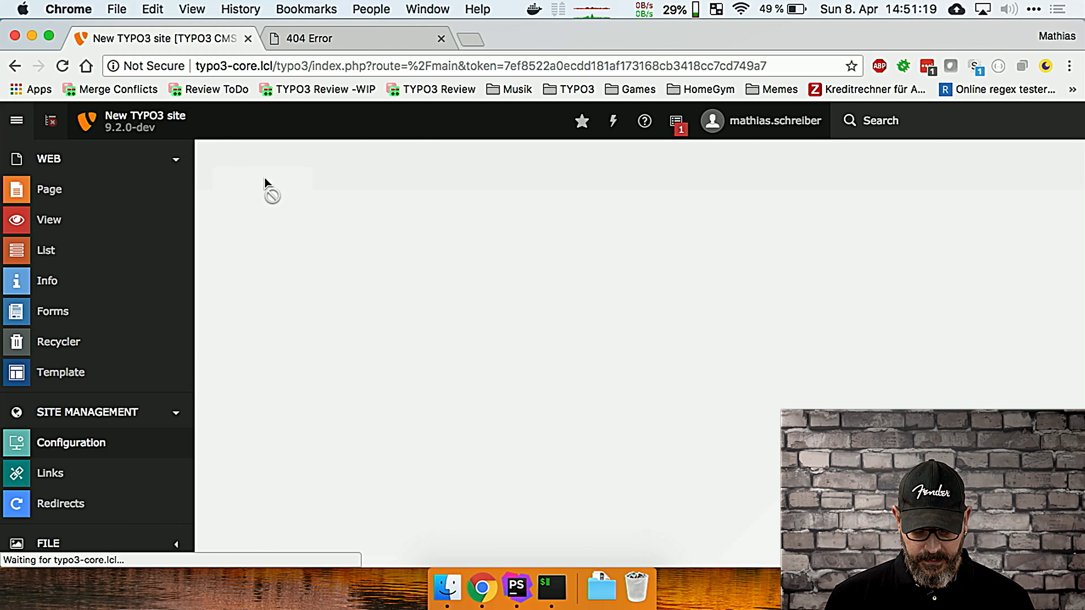
- Reload the missing page in the frontend and compare the served content with the address
left_click(313, 38)
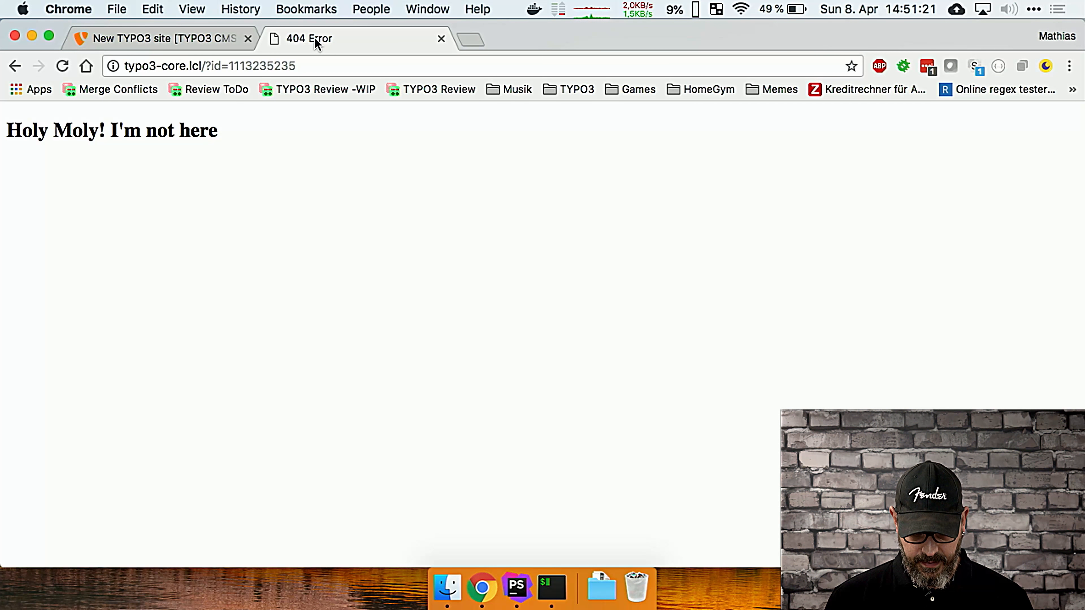
key("super+r")
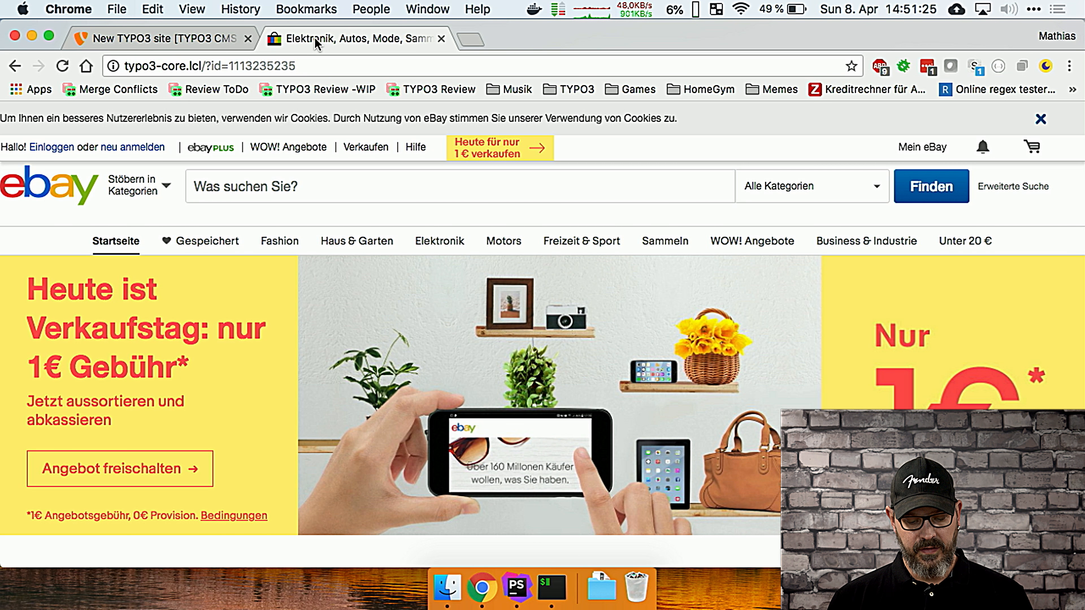
left_click_drag(330, 64, 86, 66)
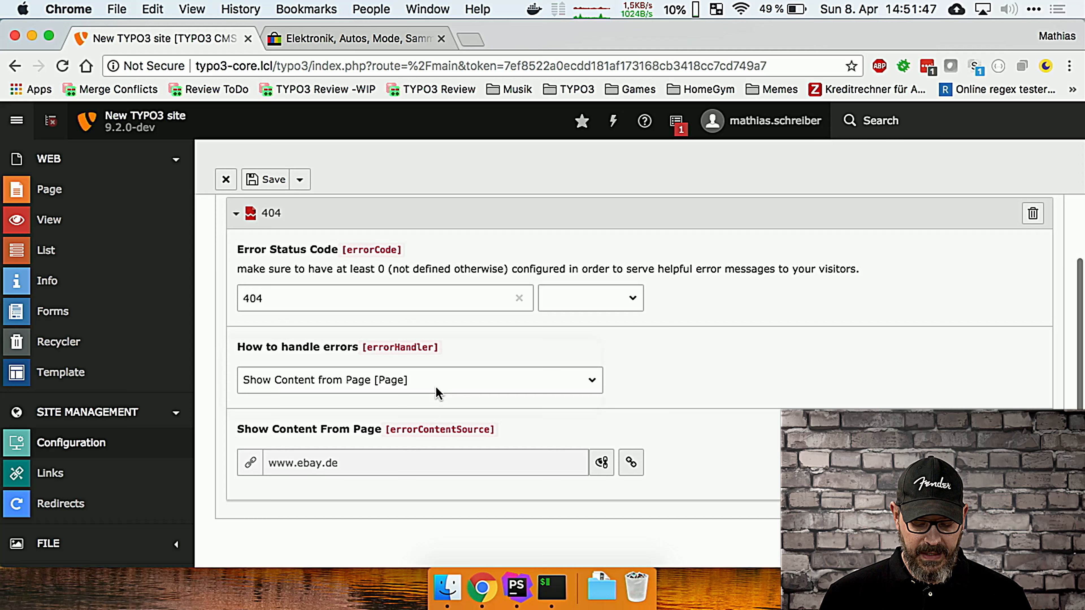
- Change the 404 entry's error handler to PHP Class (must implement the PageErrorHandlerInterface) [PHP] and accept the form refresh
left_click(435, 387)
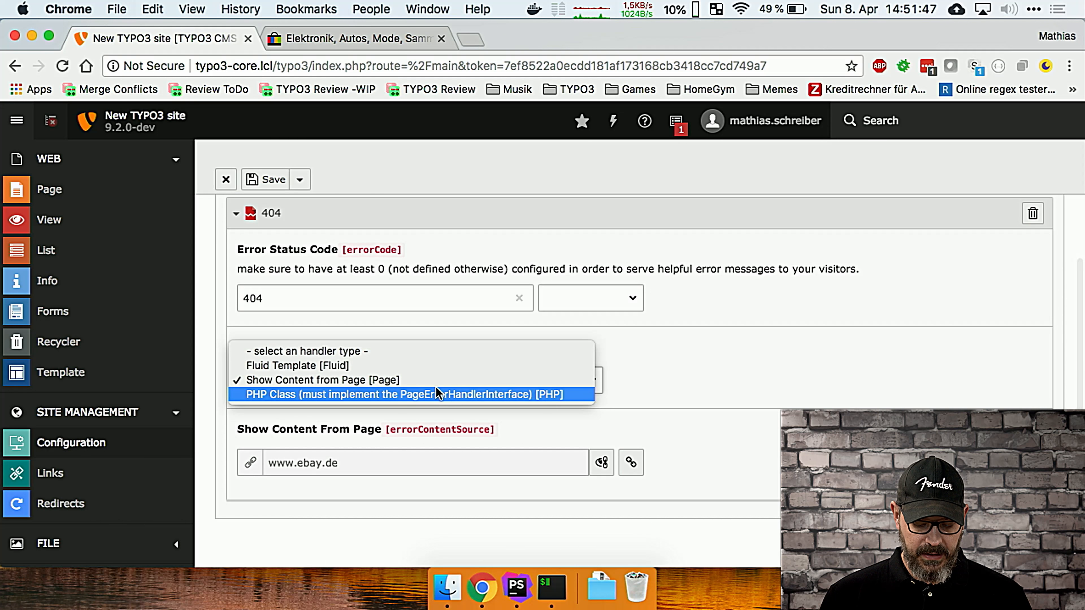
left_click(256, 395)
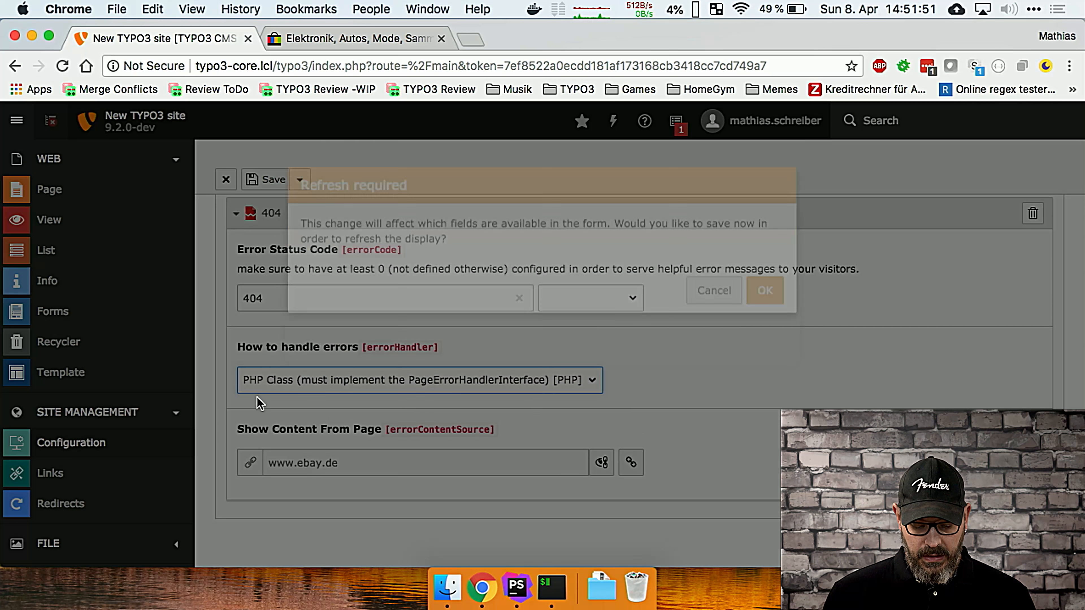
left_click(765, 385)
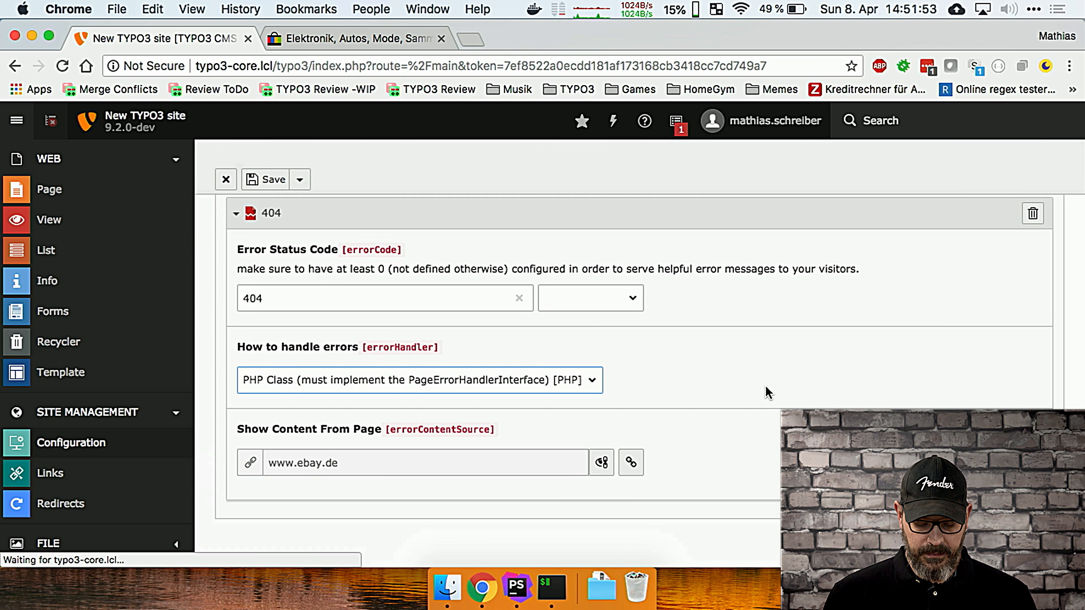
- Enter myVendor\MyExtension\ErrorHandlers\FooHandler as the ErrorHandler Class Target of the 404 entry
scroll(674, 453, "down", 5)
left_click(273, 471)
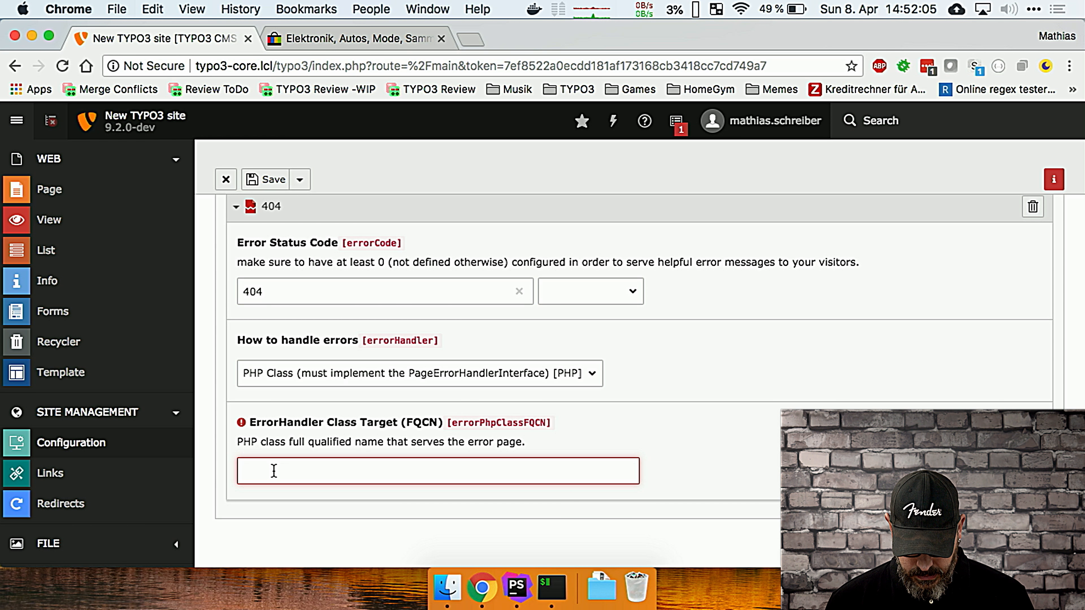
type("my")
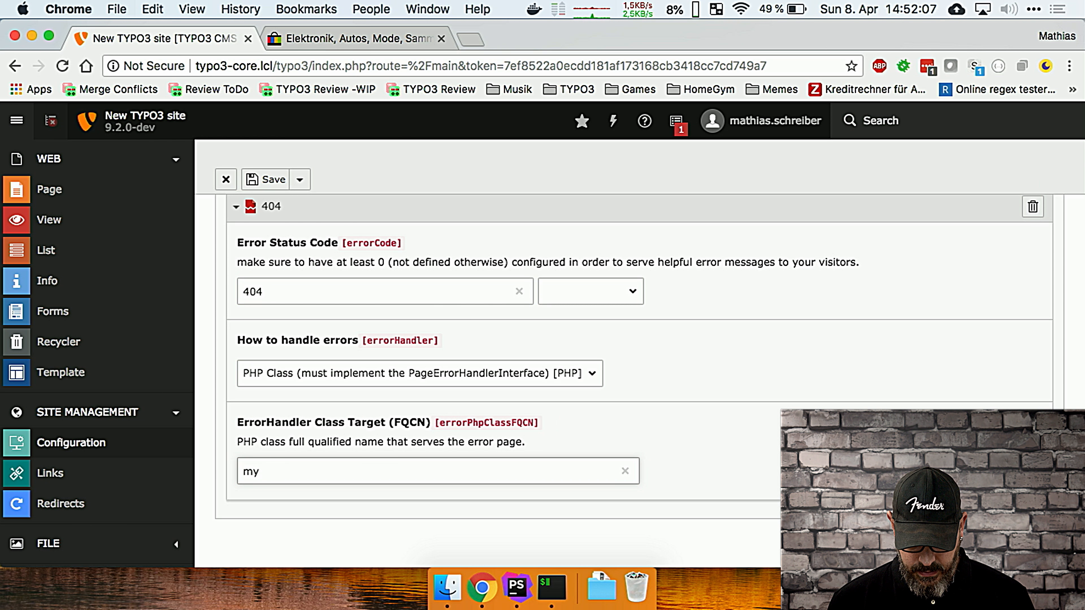
type("Vendir")
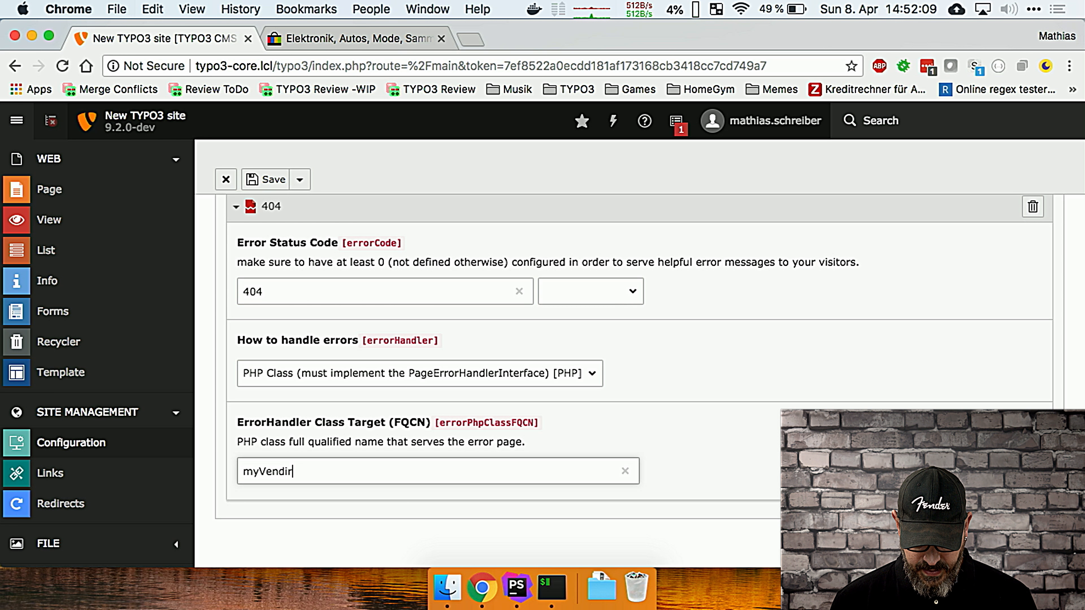
key("BackSpace")
key("BackSpace")
type("or\\")
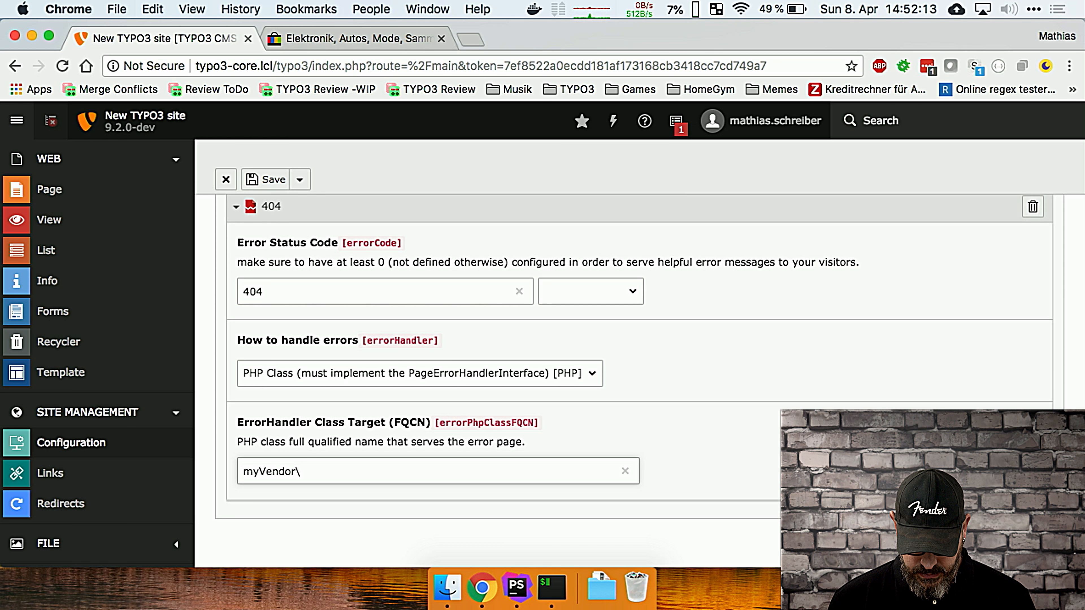
type("My")
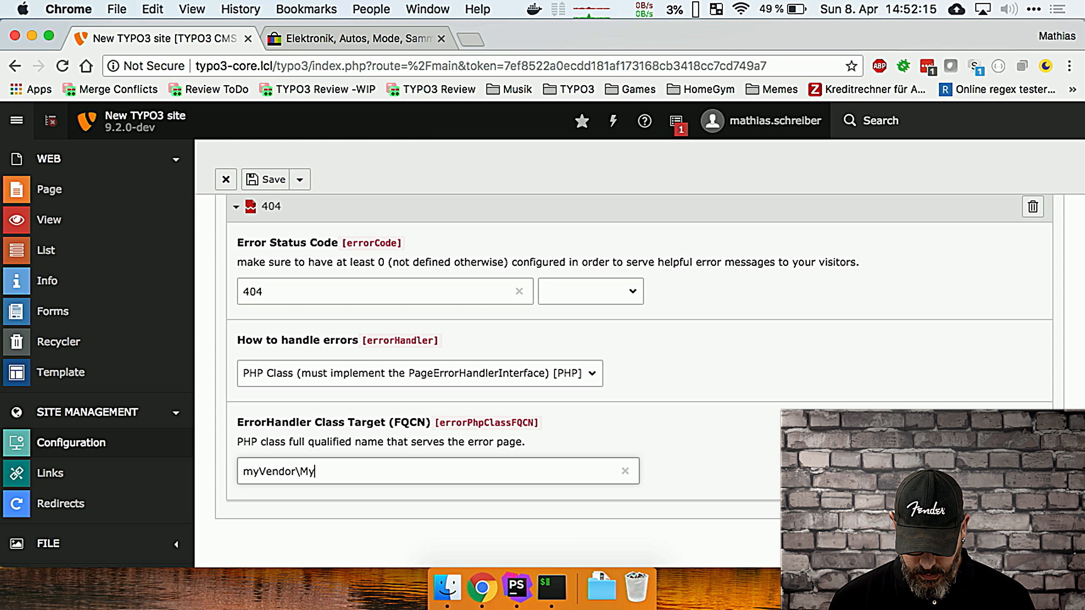
type("Extension\\")
type("Er")
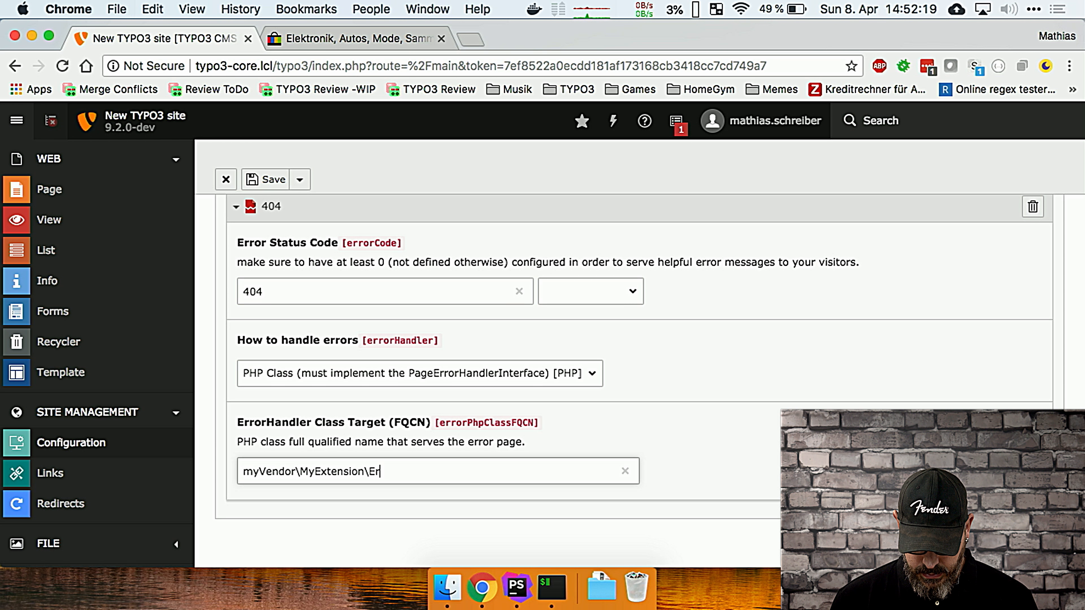
type("rorHandlers\\FooHandler")
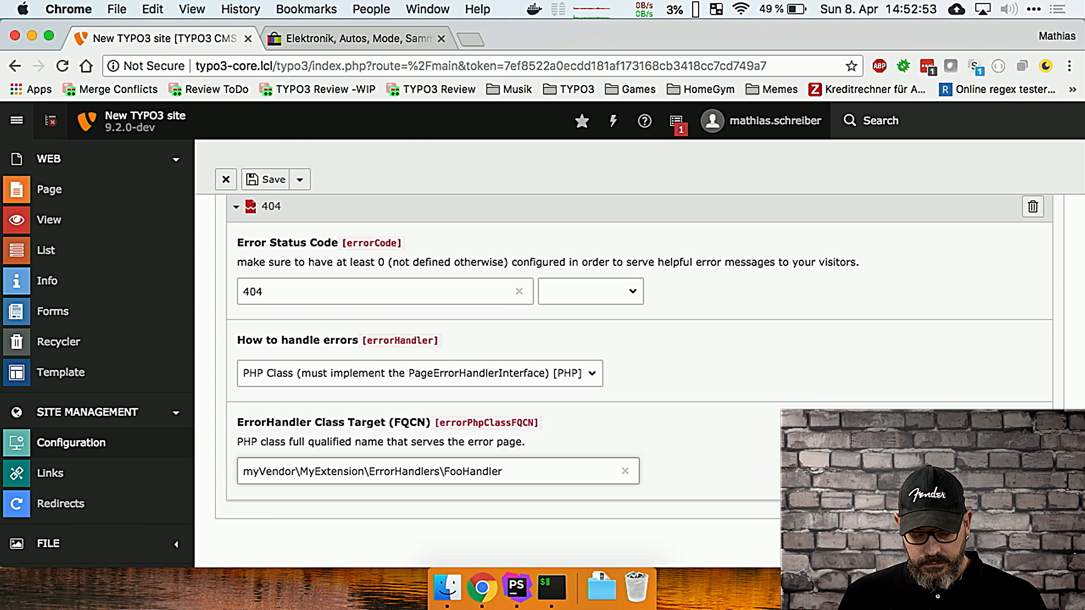
- Set the entry's error status code to any error not defined otherwise, then return to the site configuration overview and discard the unsaved changes
left_click(632, 293)
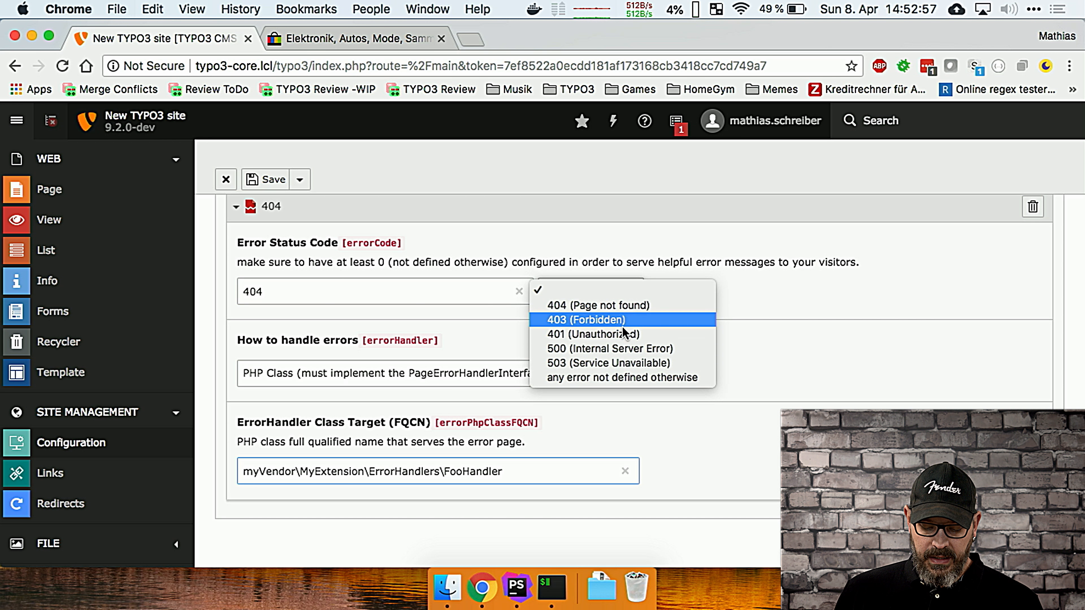
left_click(600, 379)
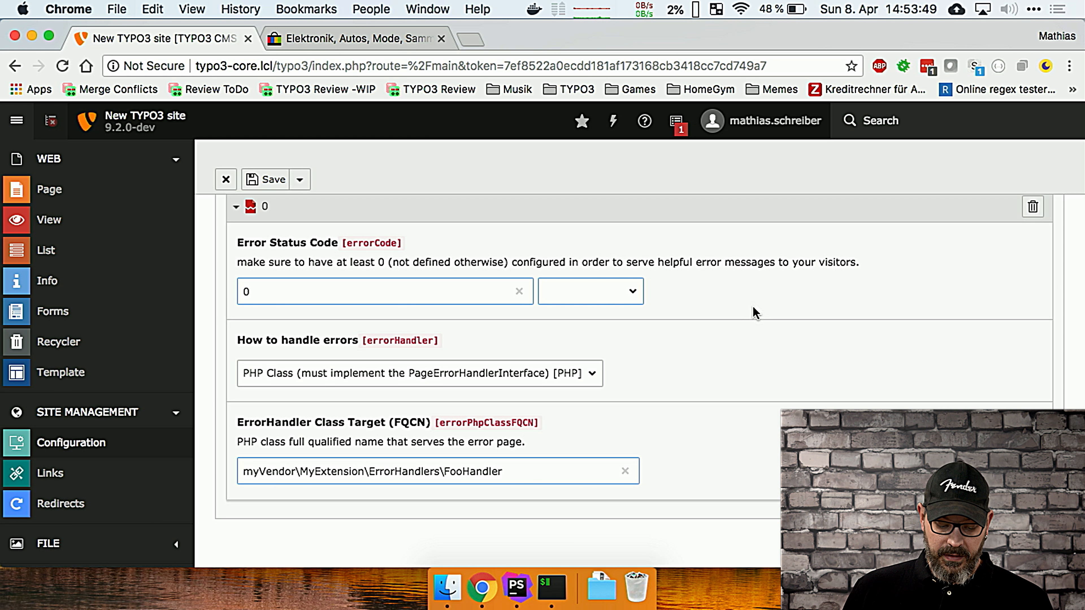
left_click(63, 436)
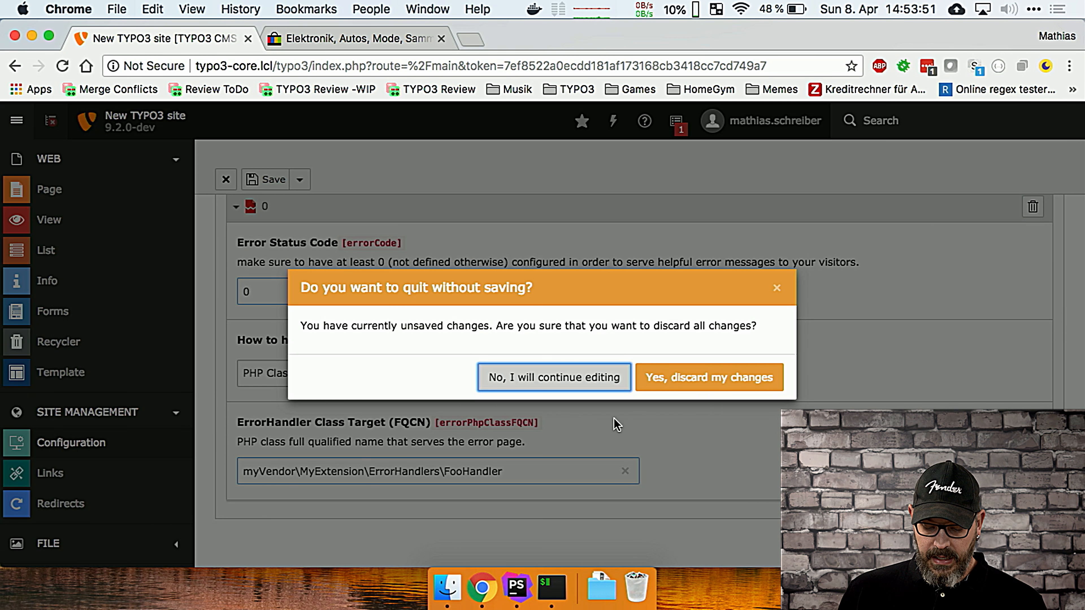
left_click(707, 368)
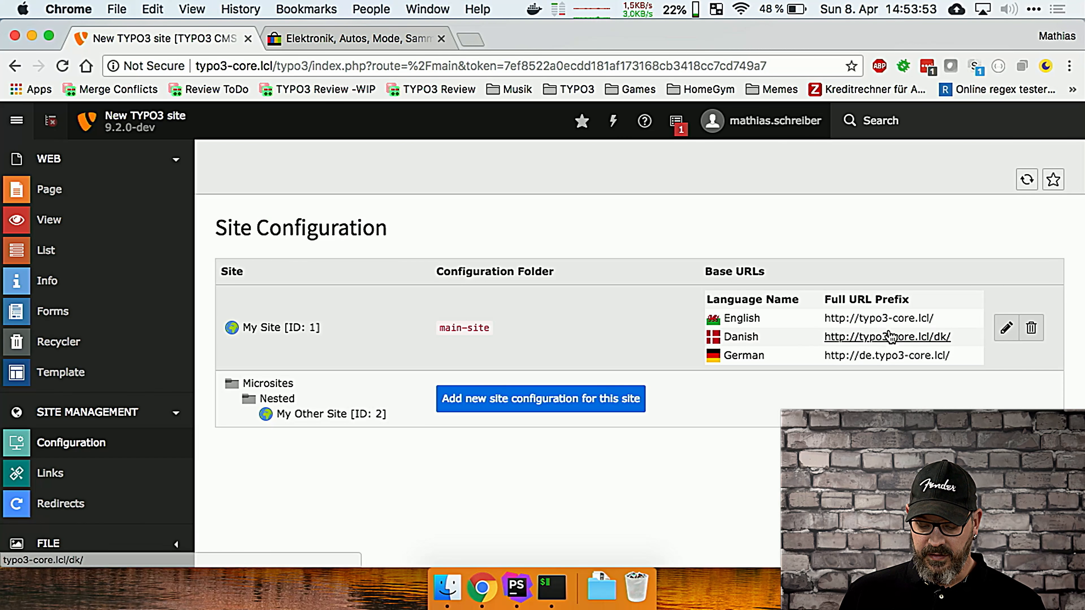